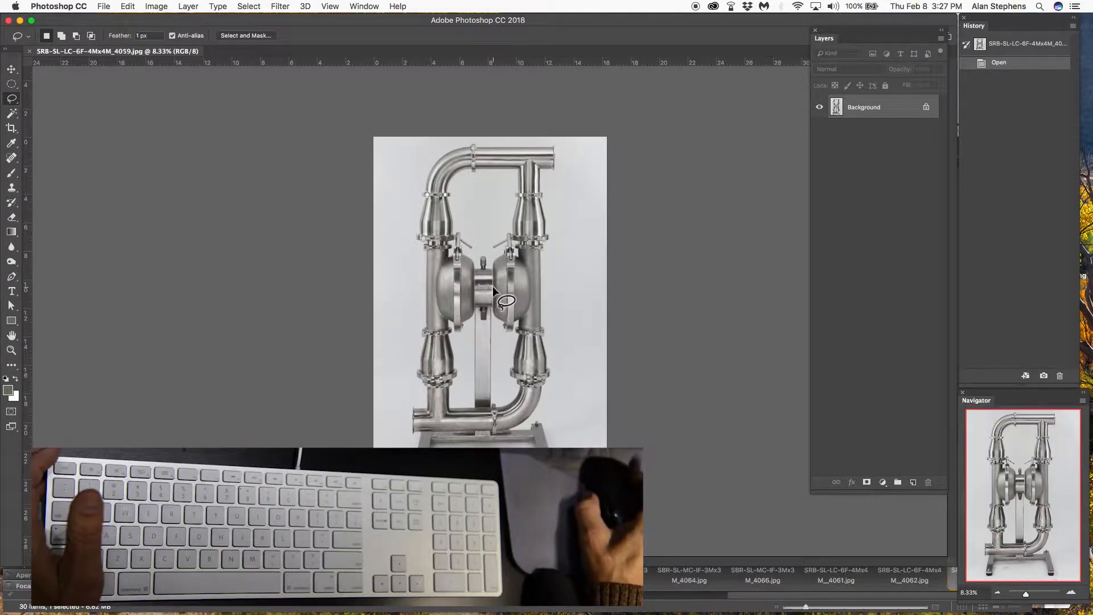
Examine the pump's central housing and nameplate up close, as well as the image as a whole
scroll(494, 275, up, 5)
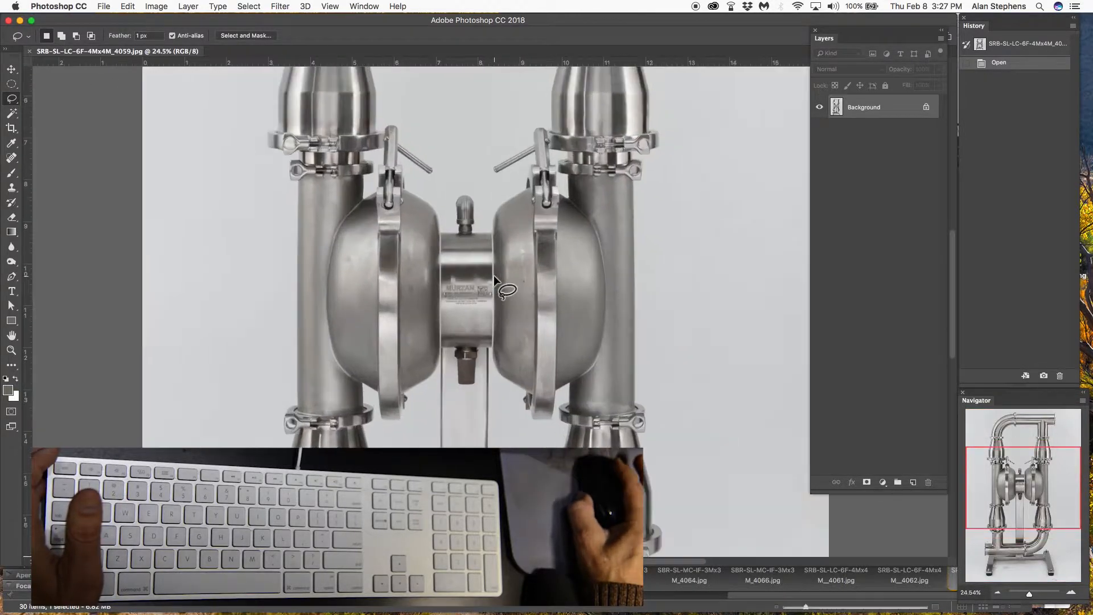
scroll(494, 275, down, 5)
scroll(493, 276, up, 4)
scroll(494, 276, up, 3)
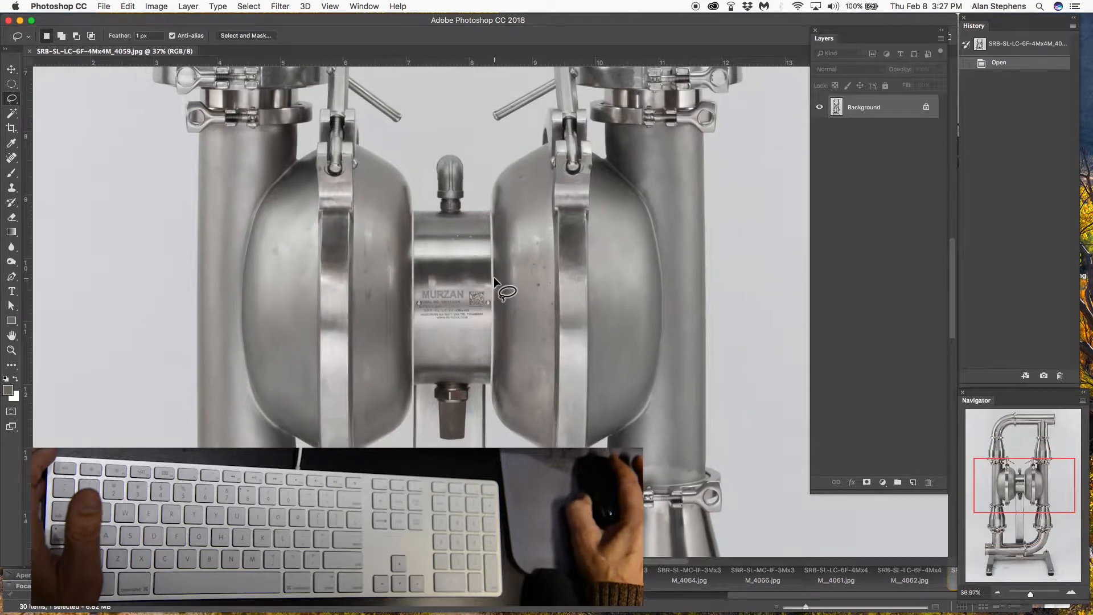
scroll(424, 308, up, 6)
scroll(429, 306, down, 10)
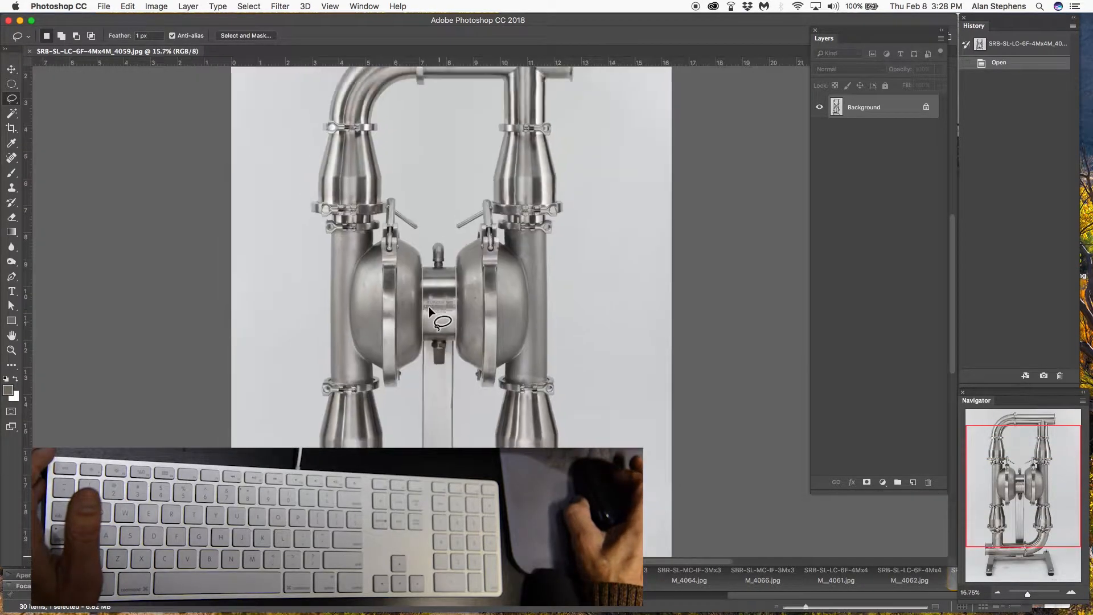
scroll(429, 307, down, 2)
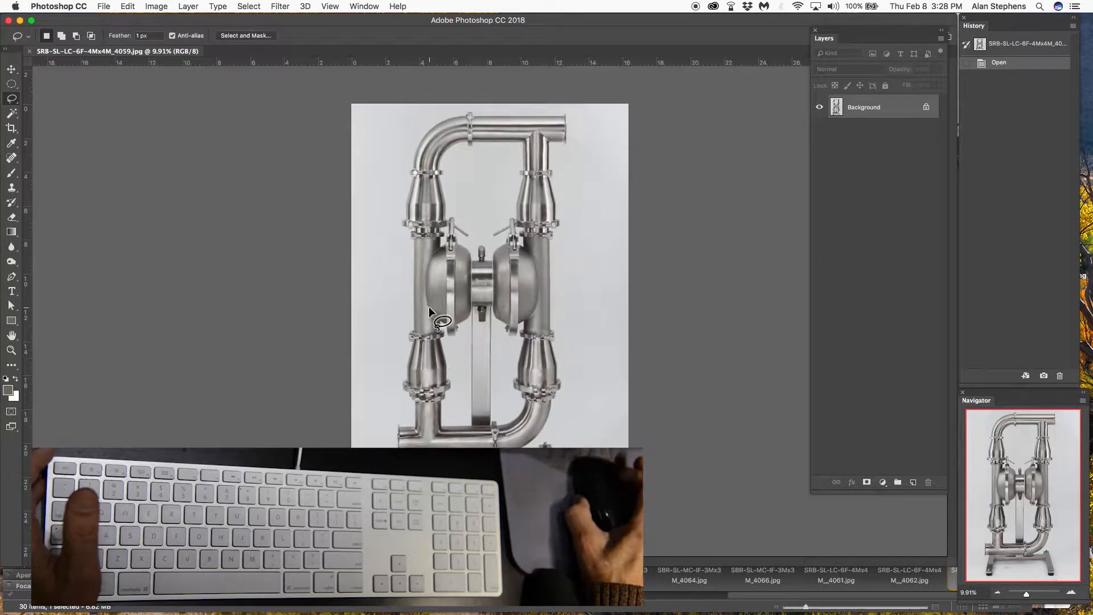
Check the Zoom with Scroll Wheel option in the Tools preferences and return to the image with the Lasso tool
click(41, 7)
mouse_move(64, 41)
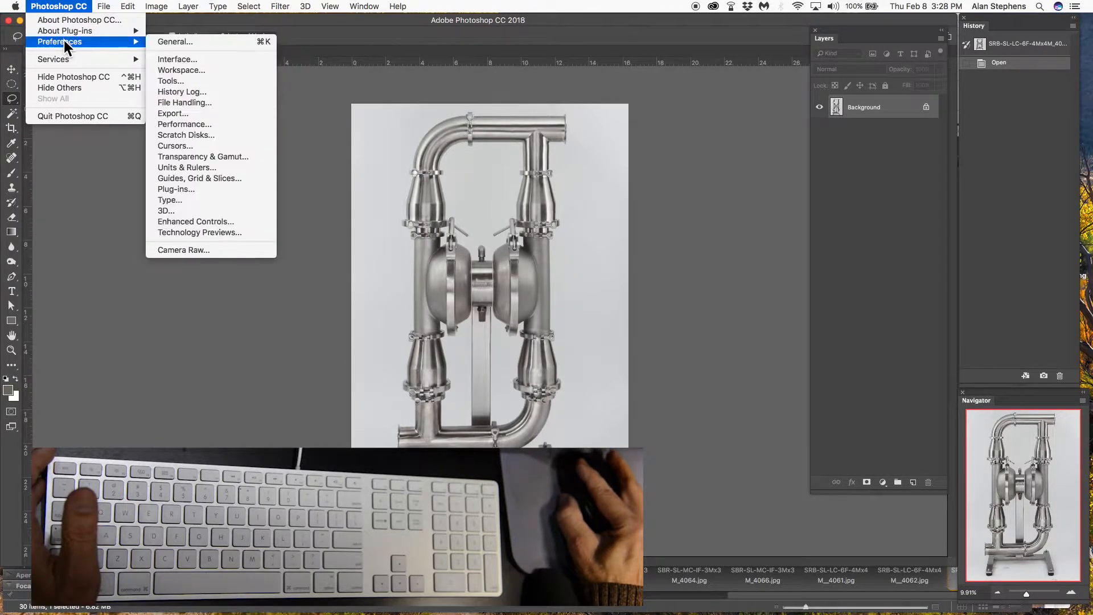
click(197, 83)
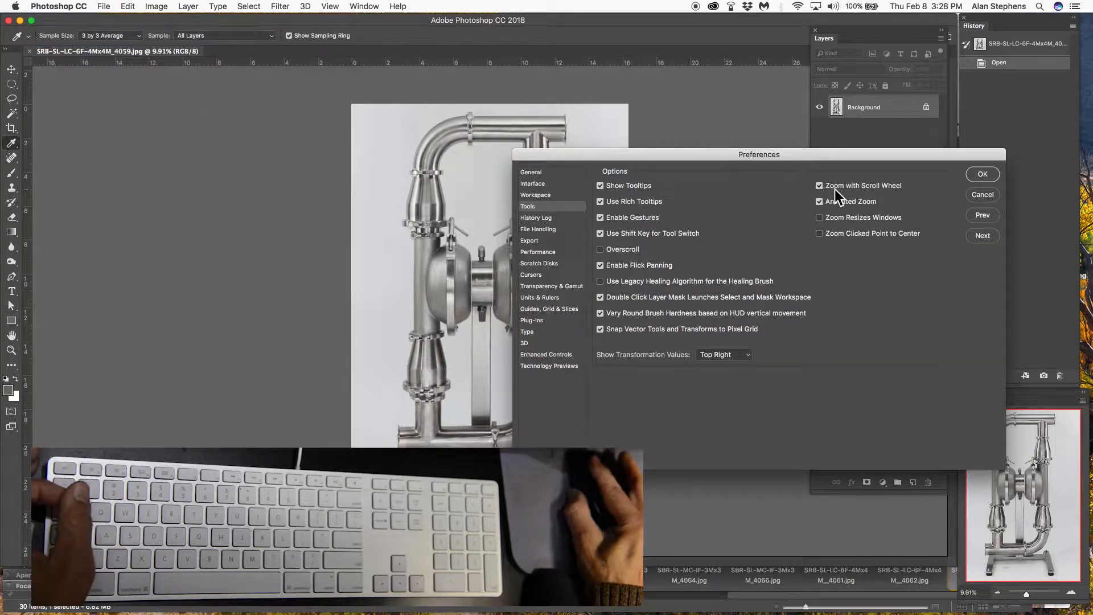
click(983, 175)
key(l)
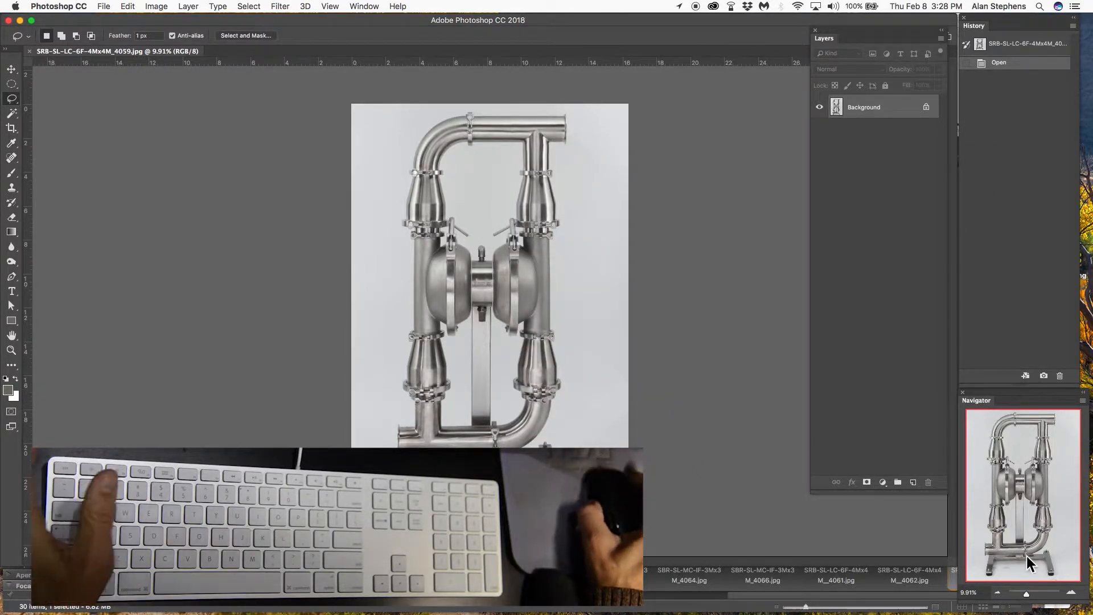
Select the backdrop around the pump and inside the upper pipe loop with the Magic Wand
drag(1028, 593, 1026, 594)
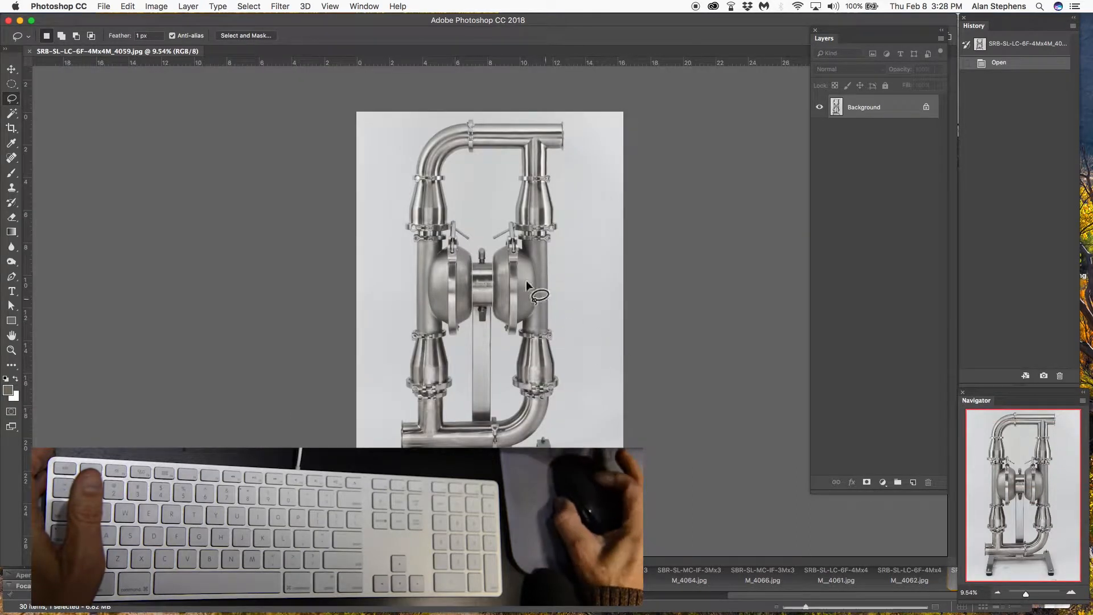
scroll(526, 280, up, 3)
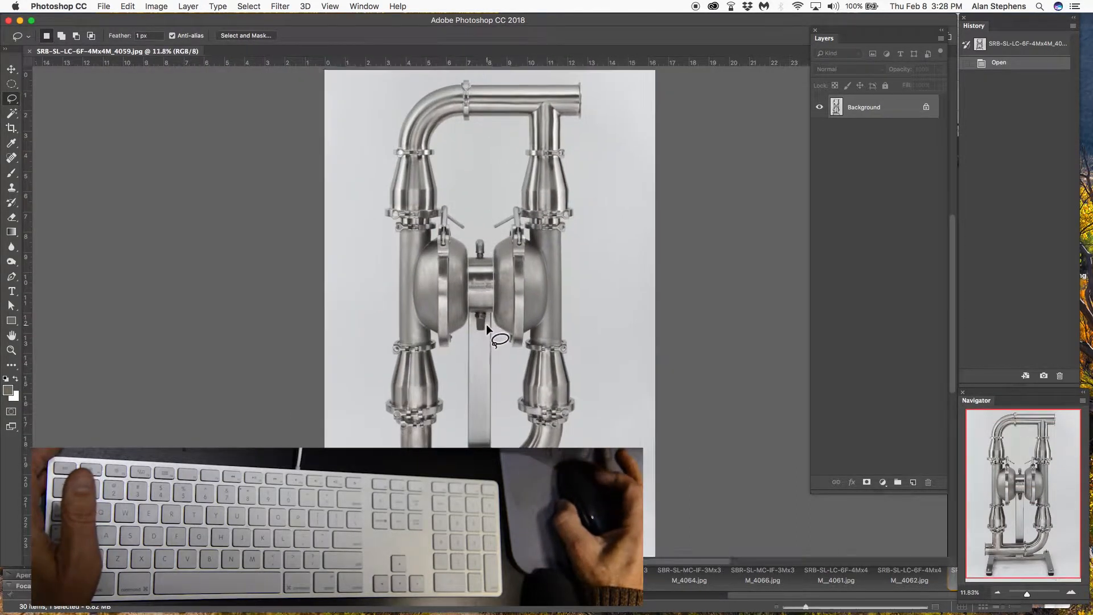
scroll(486, 327, down, 3)
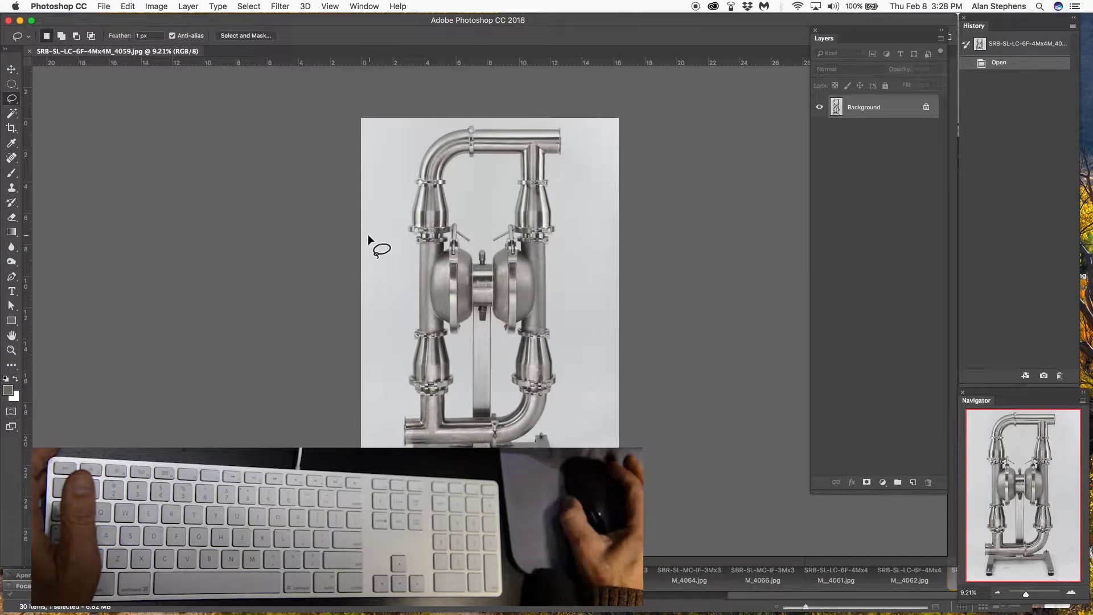
key(w)
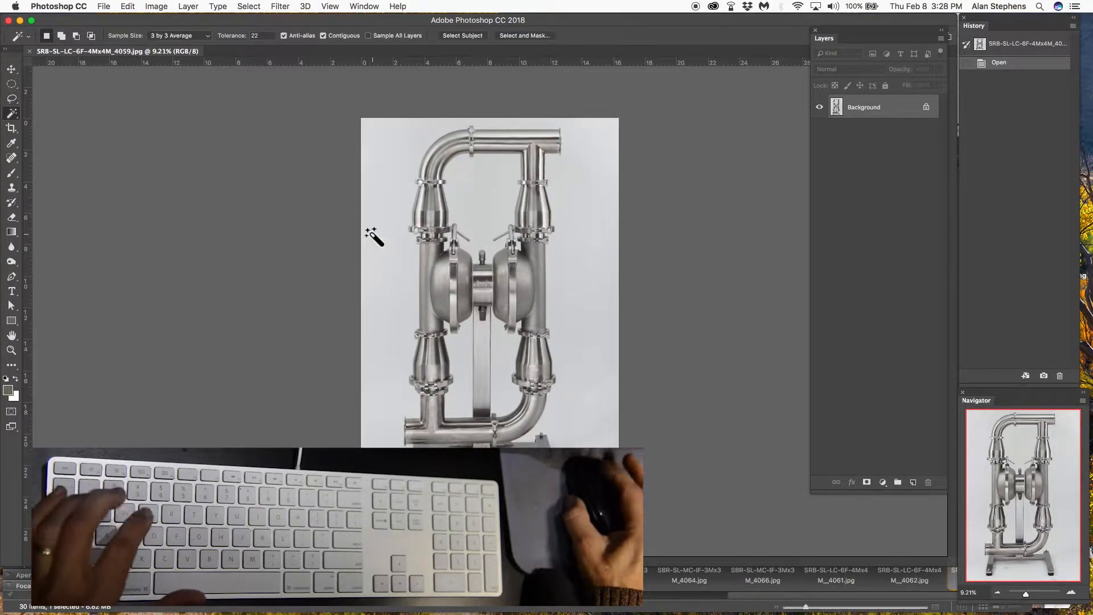
click(389, 216)
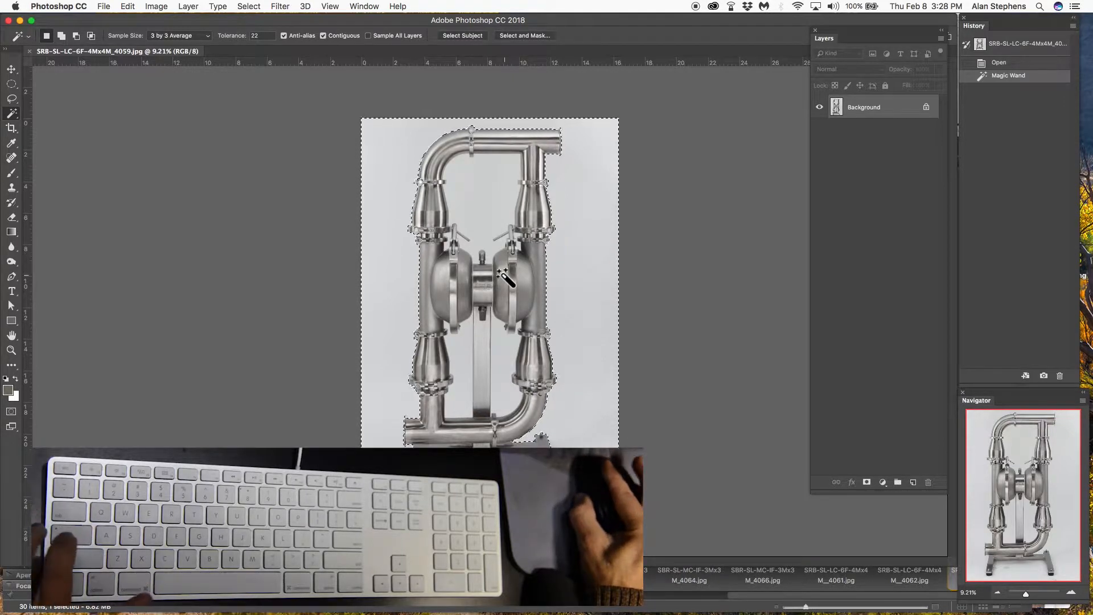
click(486, 198)
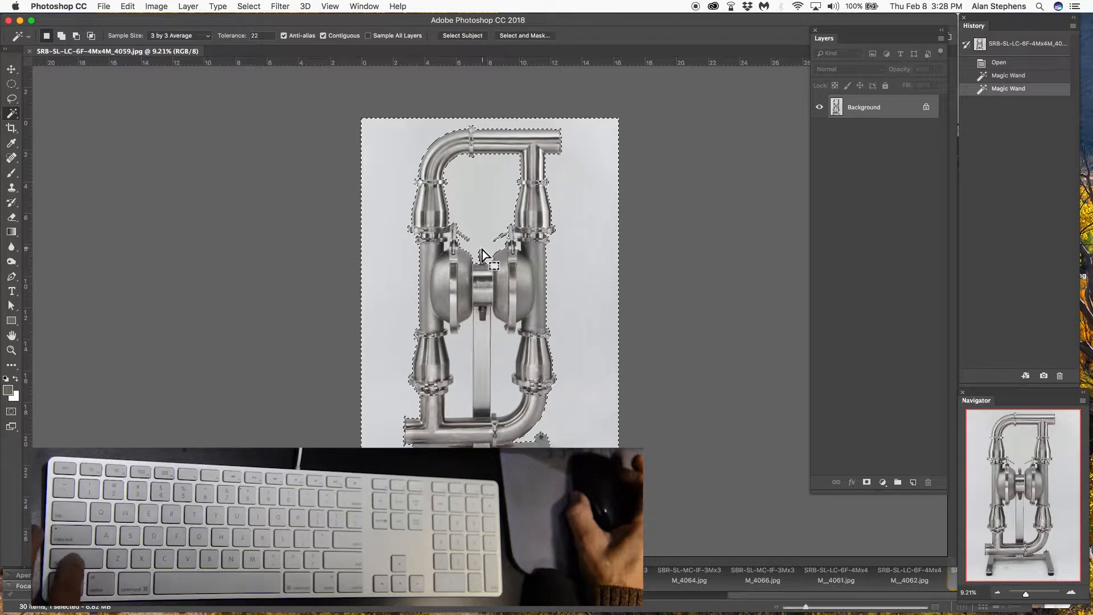
Add the small backdrop gap between the right handle bracket and the right pipe to the Magic Wand selection
scroll(481, 251, up, 5)
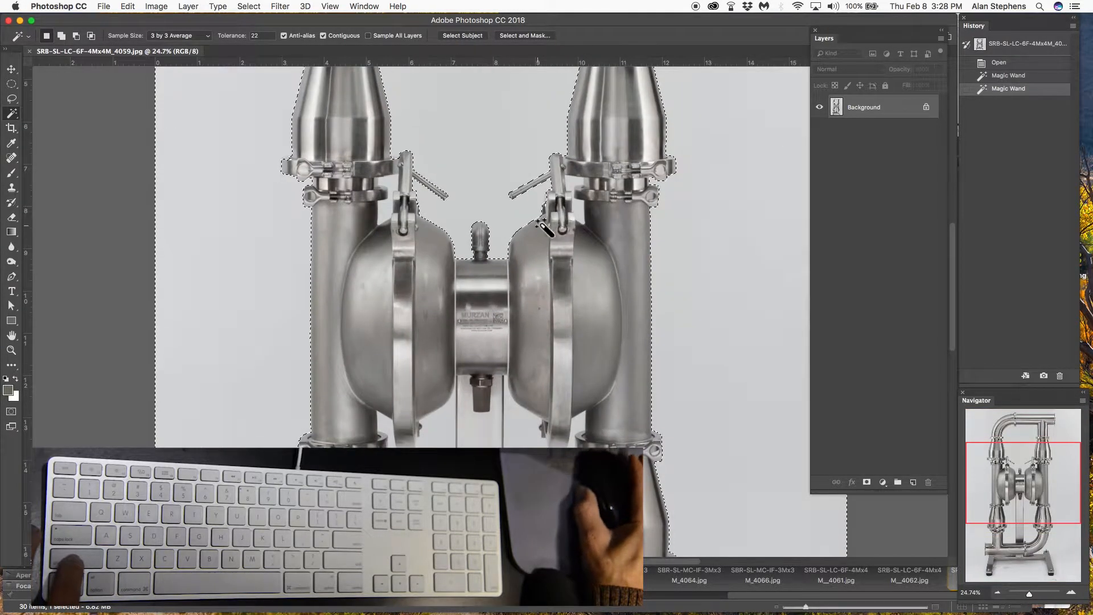
scroll(572, 197, up, 5)
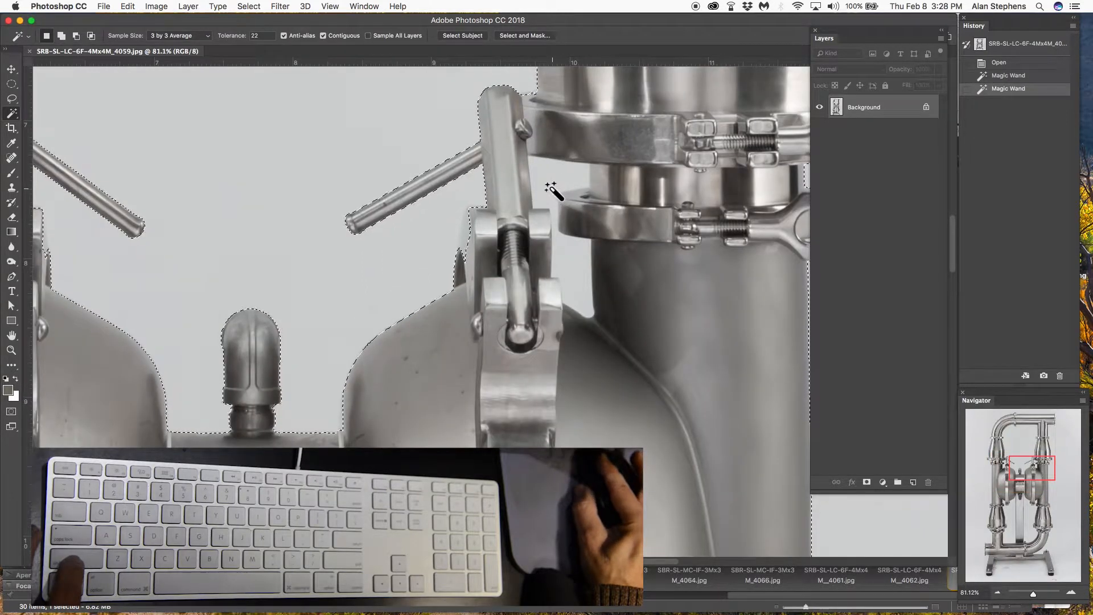
key(shift)
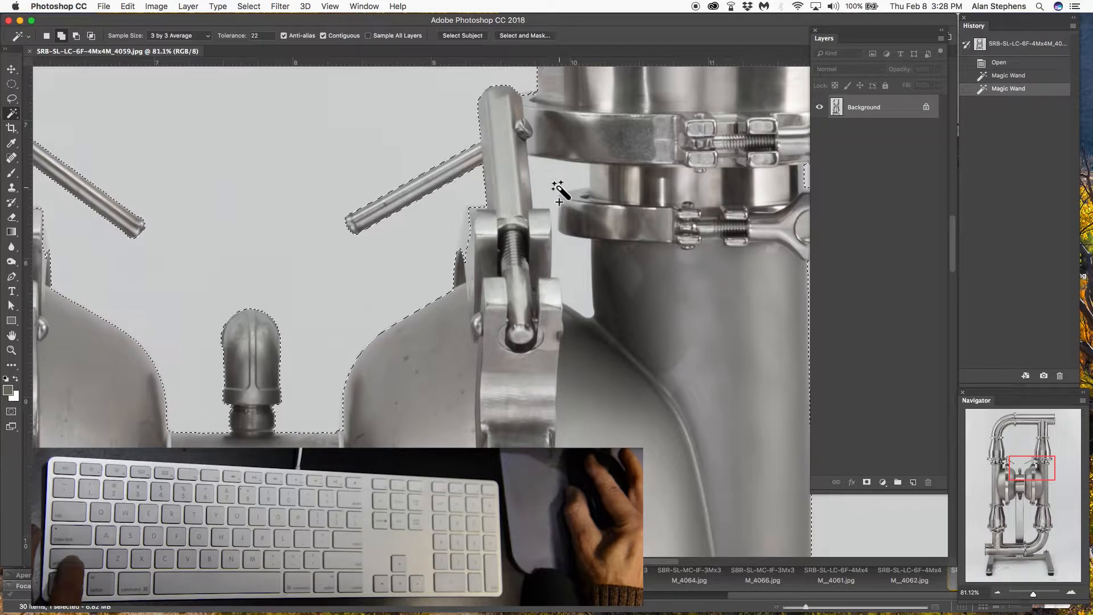
shift+click(557, 186)
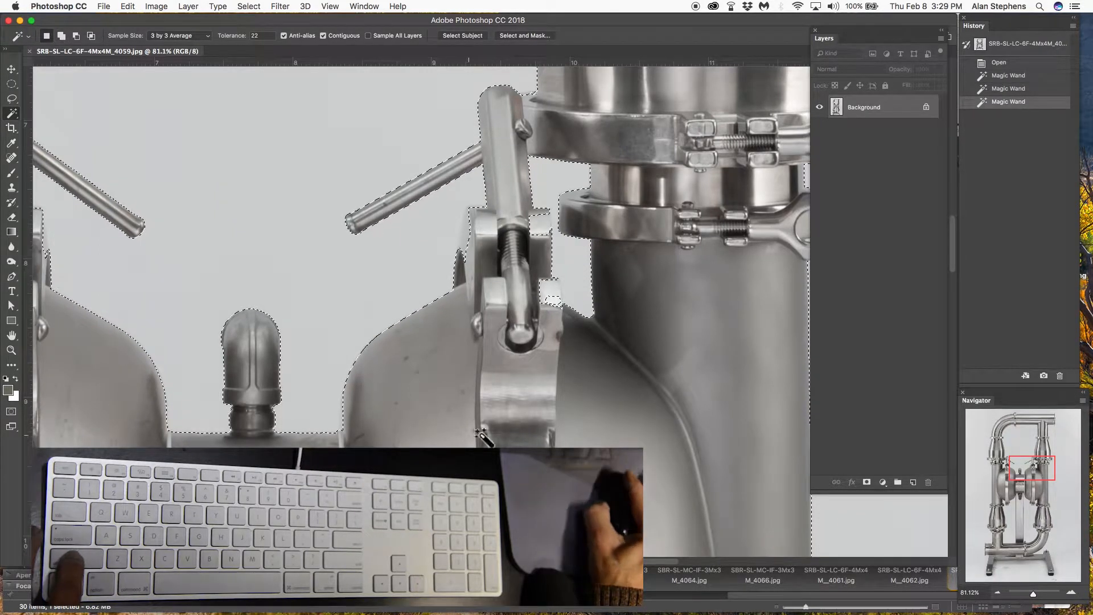
Add the small backdrop gap between the left pipe and the left handle bracket to the selection
key(space)
drag(354, 252, 794, 274)
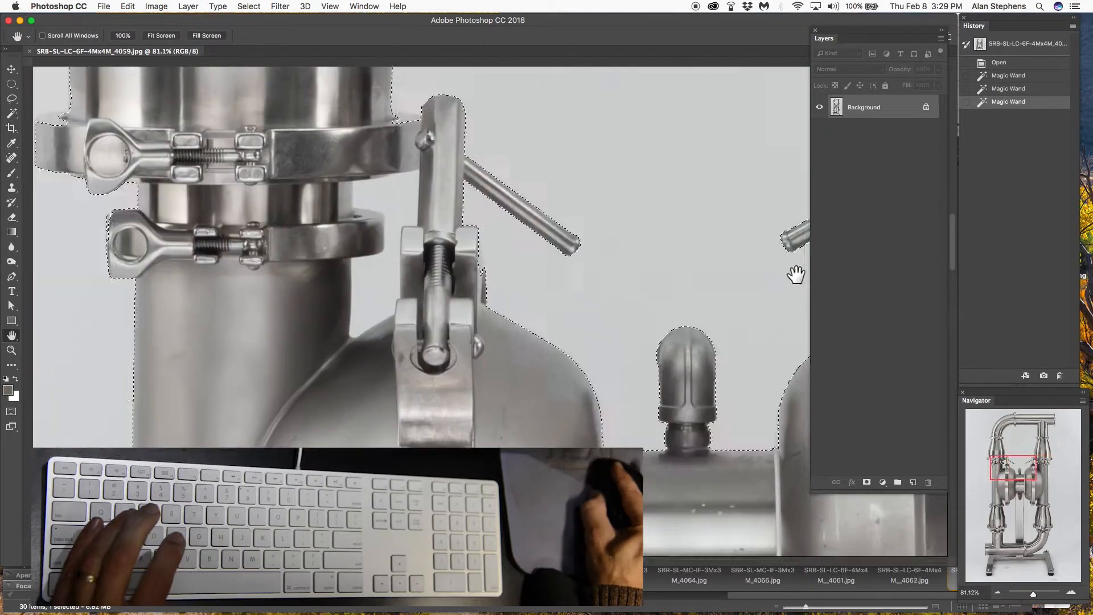
drag(296, 168, 304, 194)
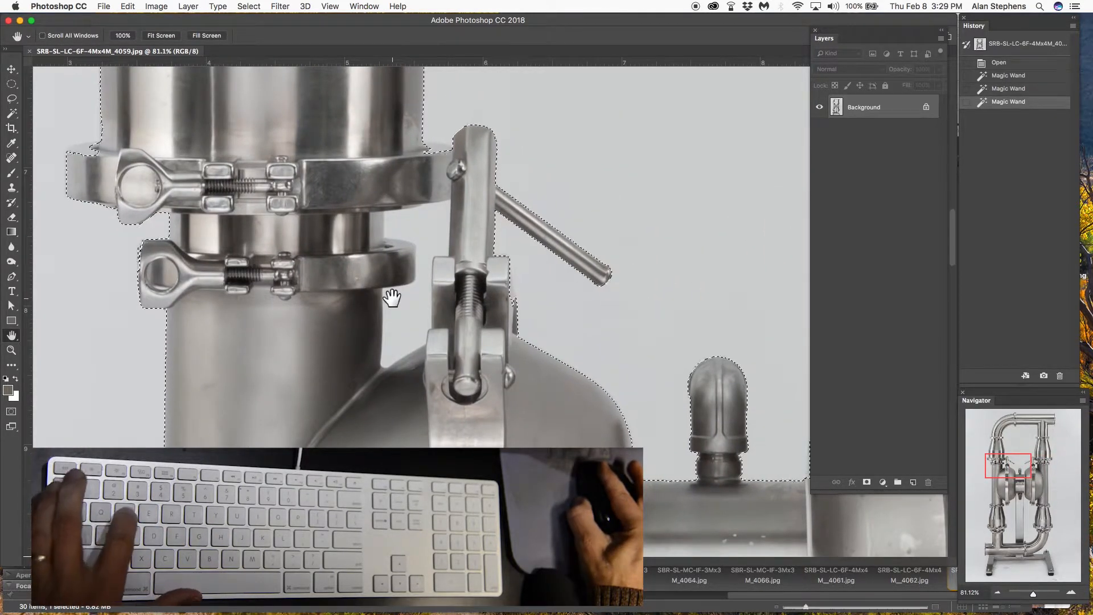
key(shift)
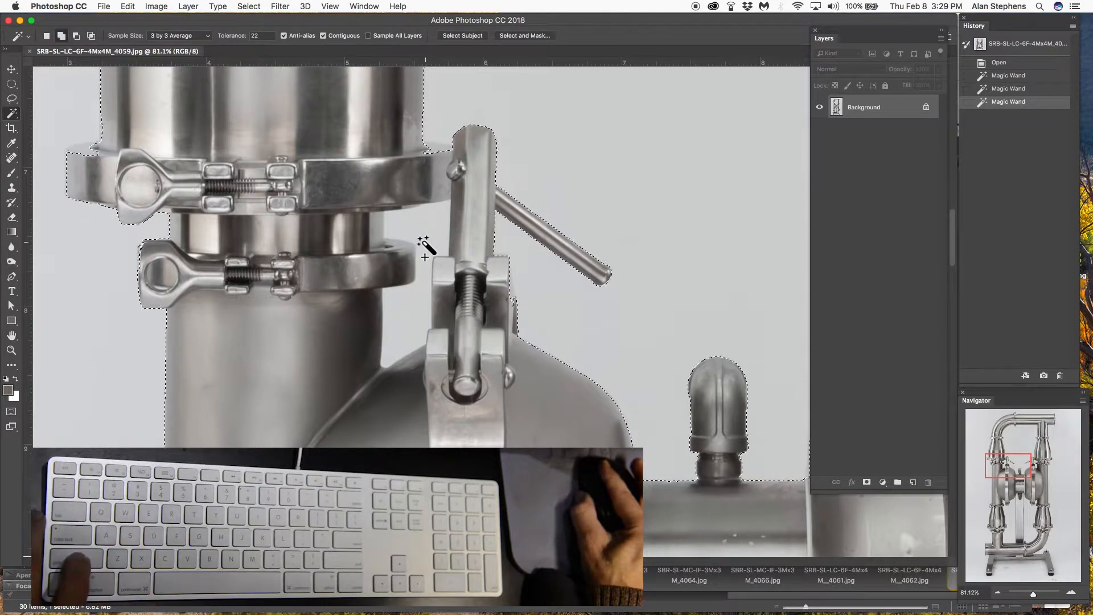
shift+click(421, 239)
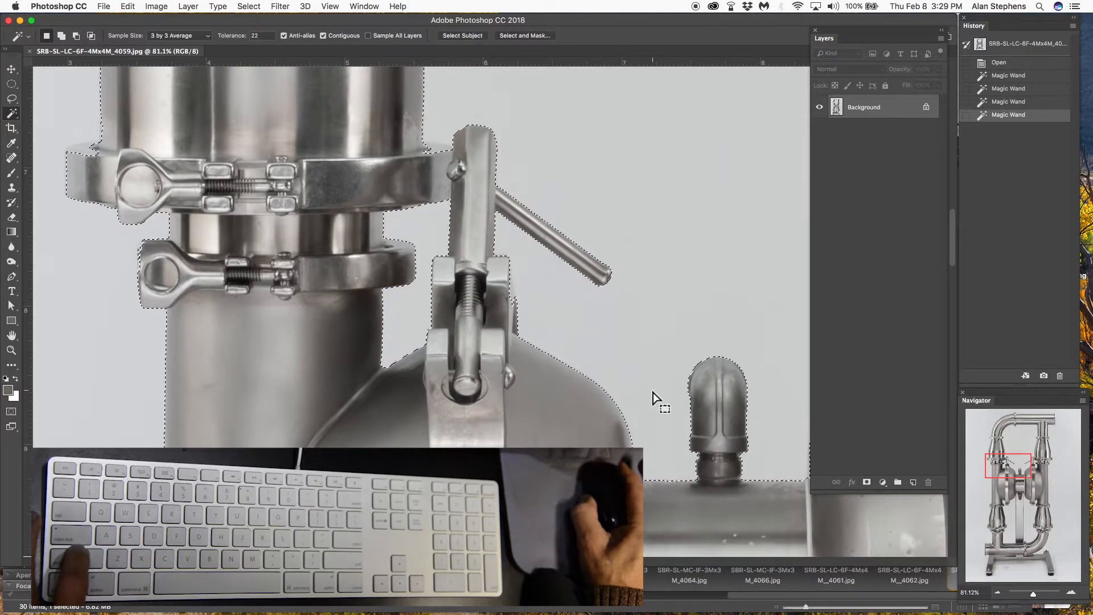
Add the backdrop areas on both sides of the vertical support post between the lower pipes to the selection
scroll(653, 397, down, 3)
drag(991, 450, 1032, 520)
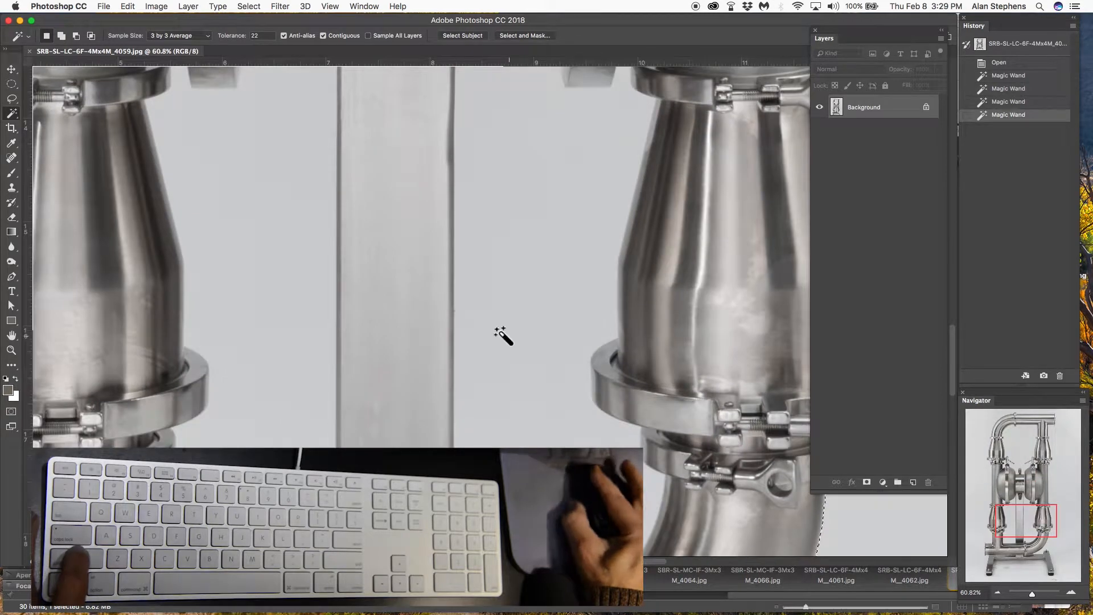
shift+click(300, 277)
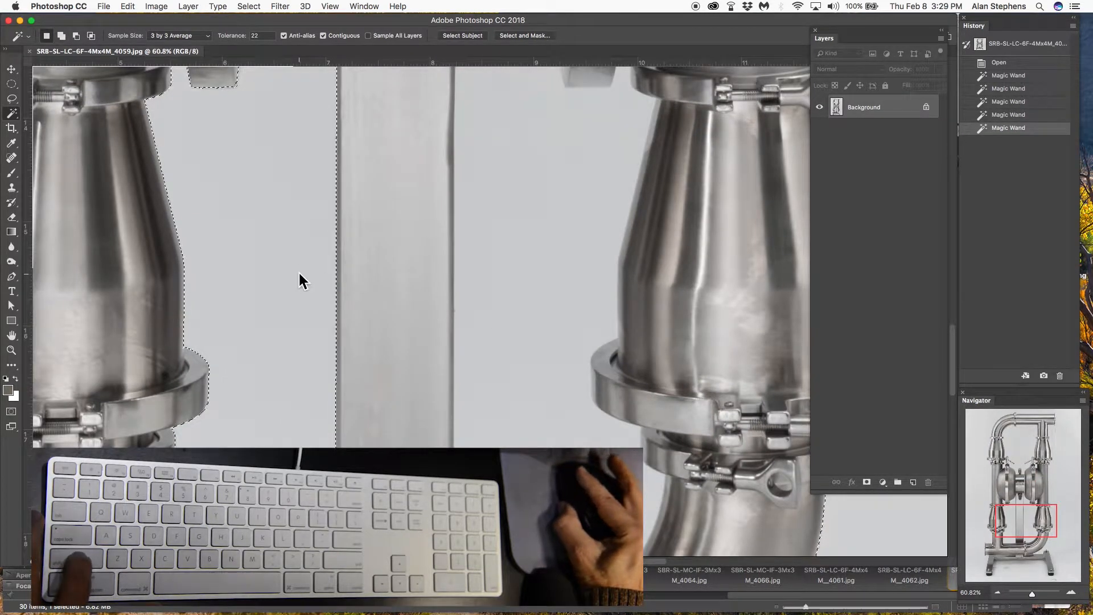
shift+click(551, 295)
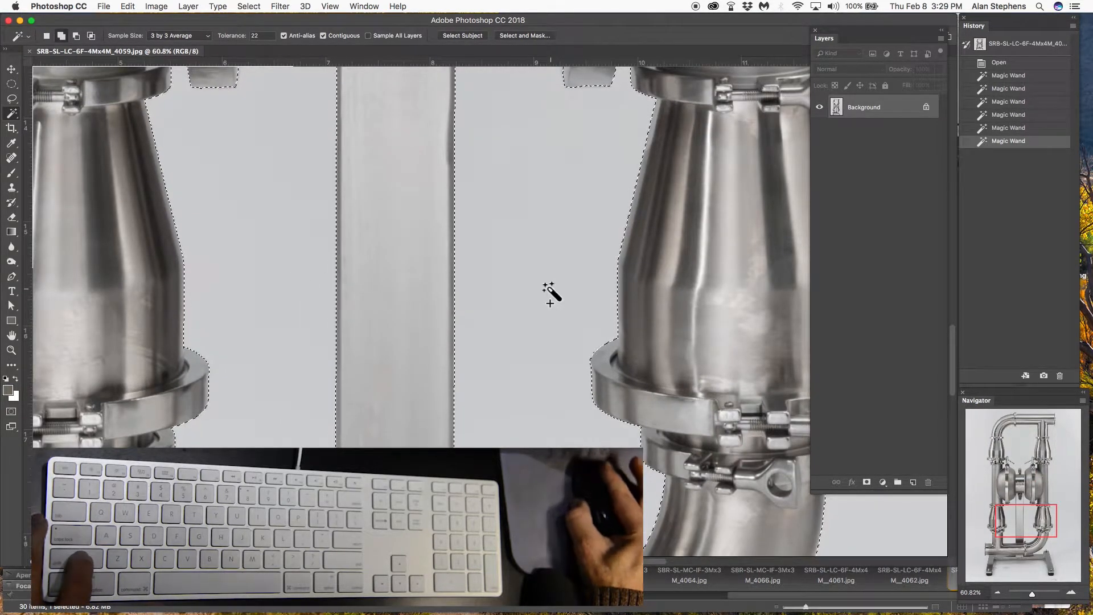
Review the whole selection around the pump and turn it into a Quick Mask
drag(1028, 515, 1020, 463)
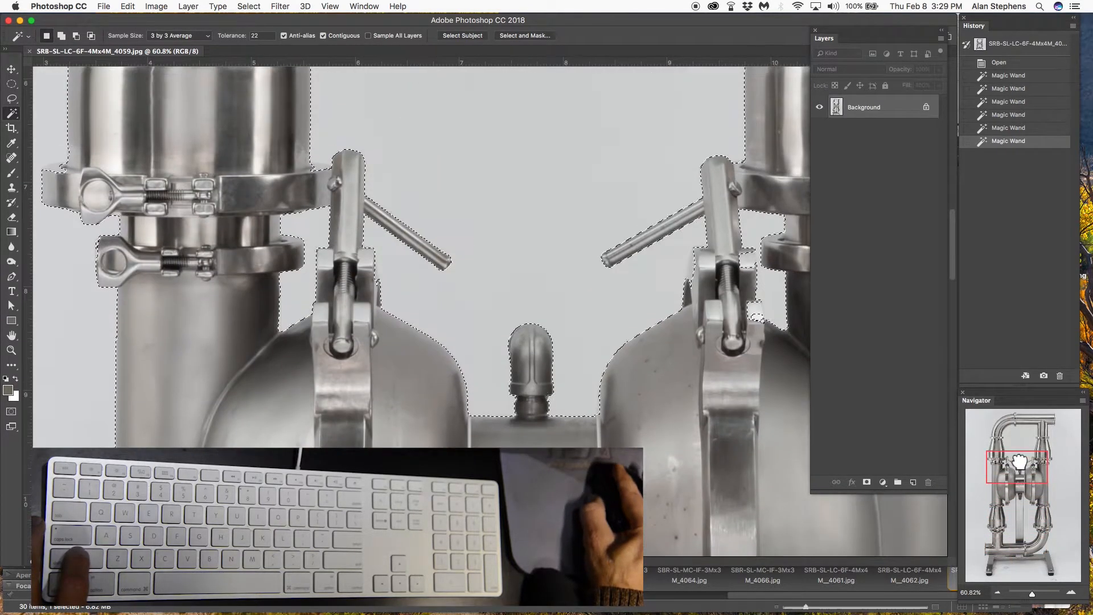
scroll(630, 438, down, 15)
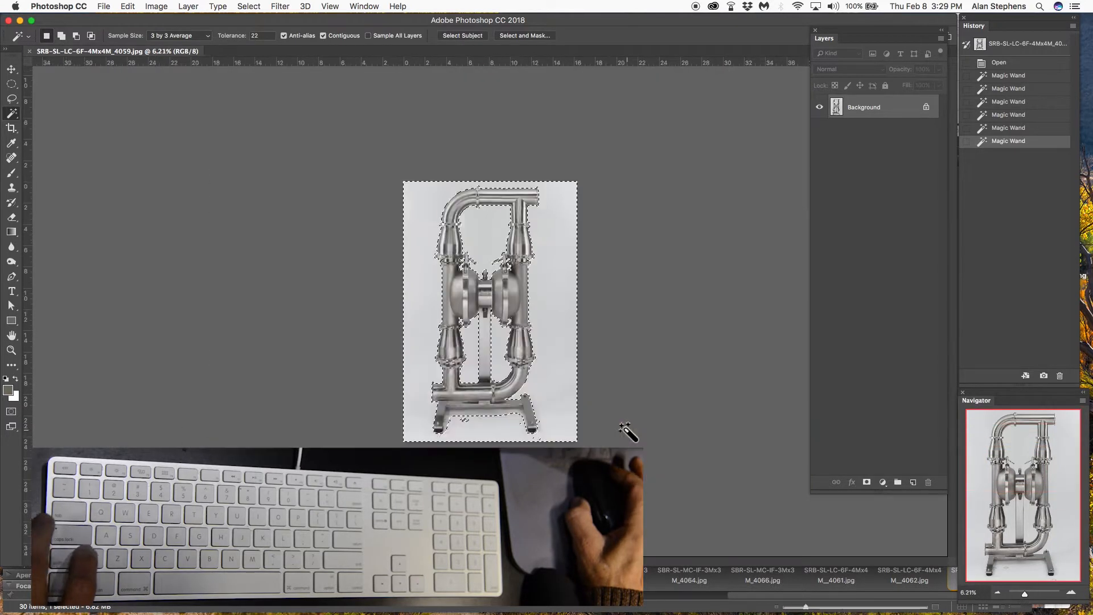
key(q)
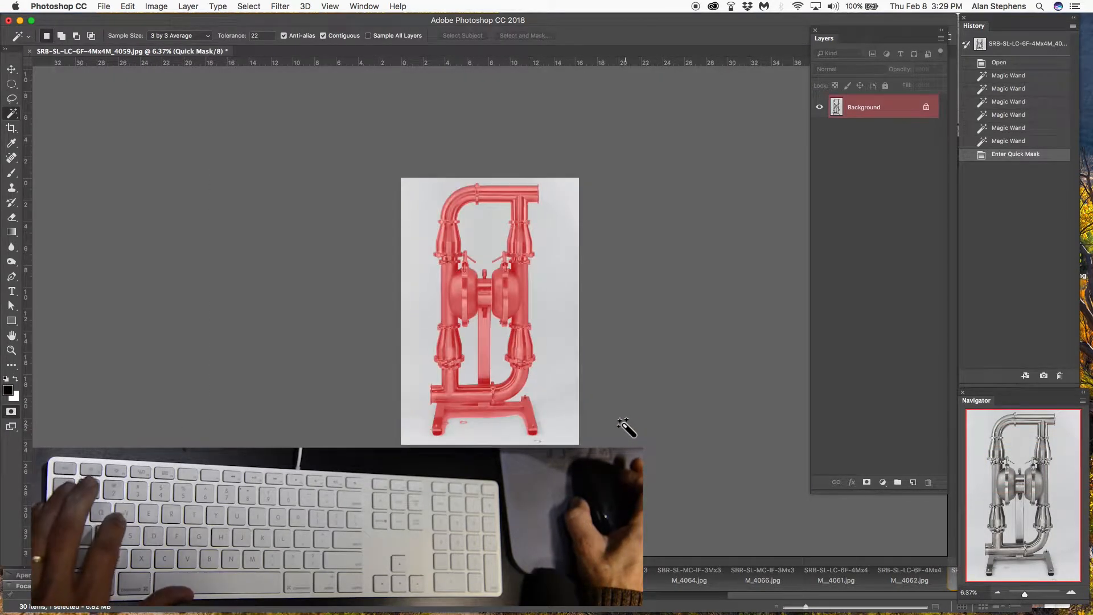
Lasso the unmasked highlight along the wing-nut handle of the upper clamp on the right pipe, following the handle's outer edge closely
scroll(466, 229, up, 6)
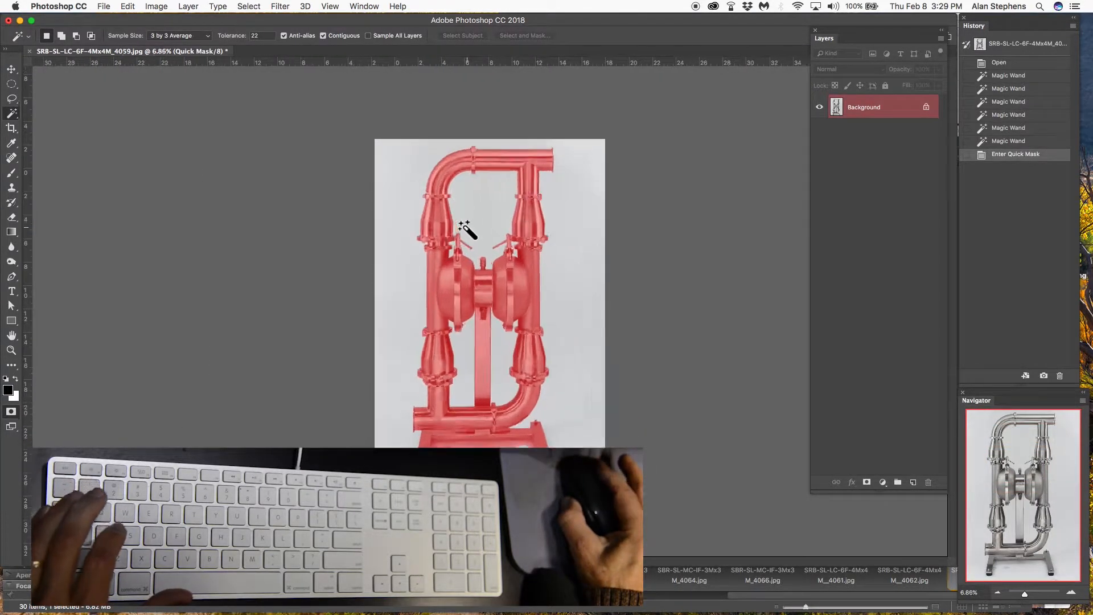
scroll(479, 135, up, 4)
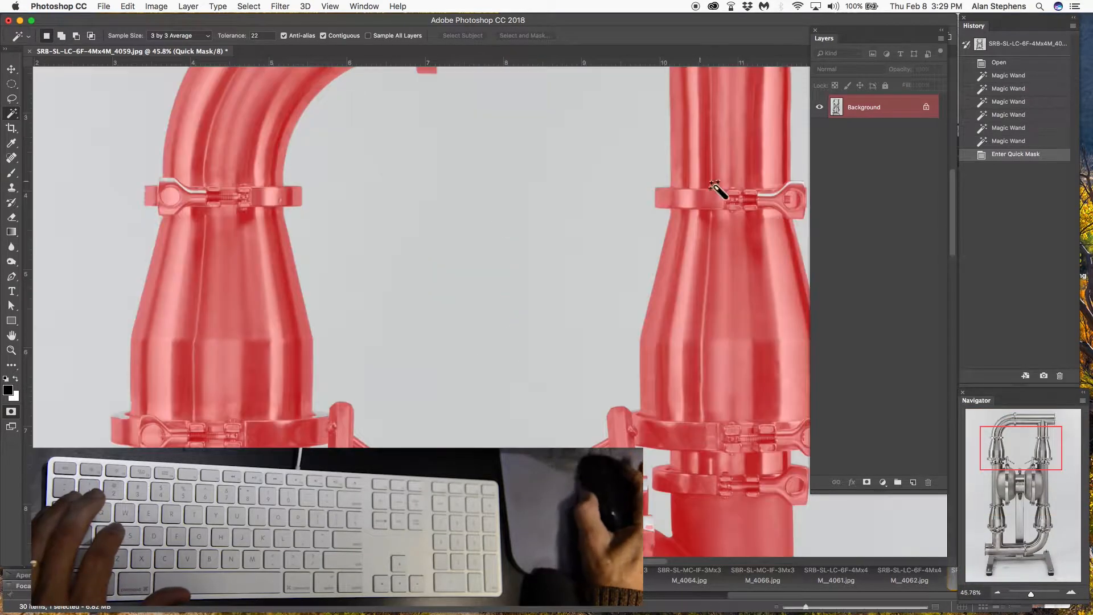
scroll(797, 192, up, 5)
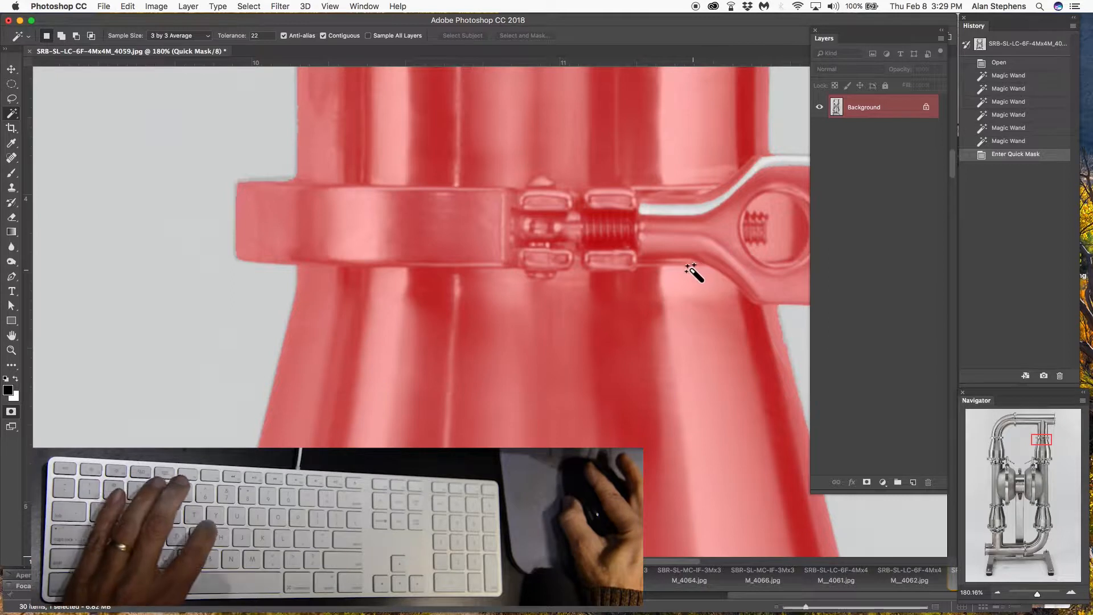
key(space)
drag(691, 264, 524, 343)
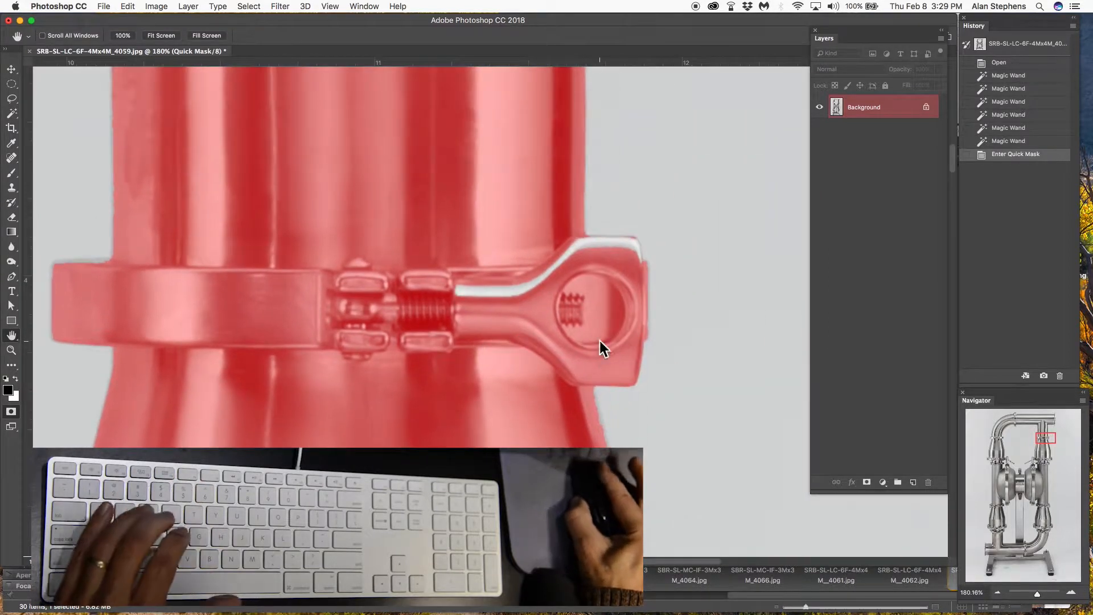
key(super+r)
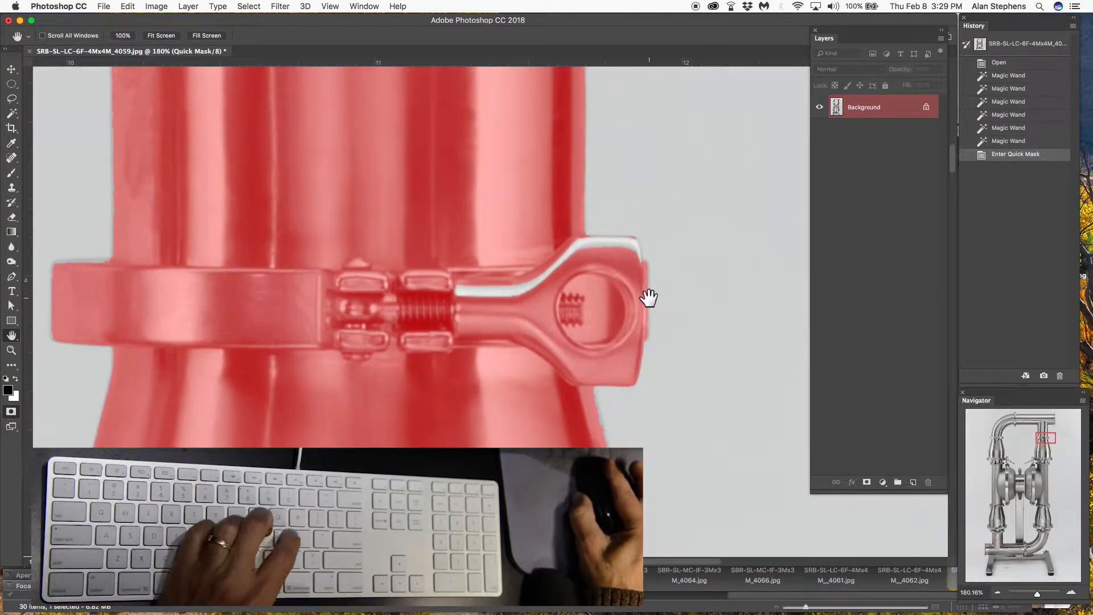
key(l)
scroll(648, 276, up, 5)
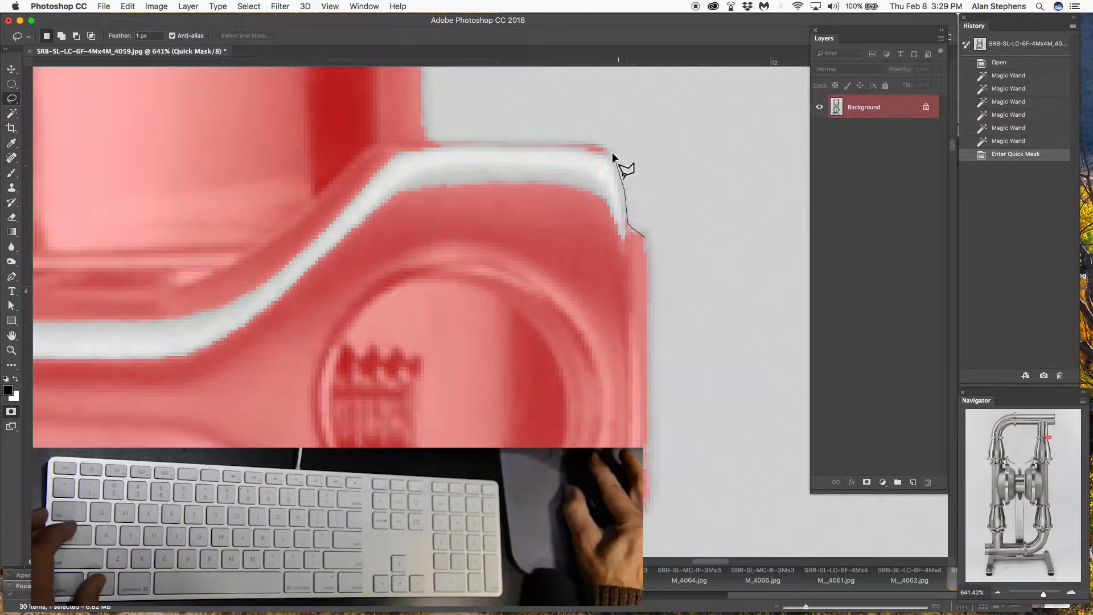
mouse_move(606, 146)
mouse_down()
mouse_move(393, 142)
mouse_move(262, 276)
mouse_move(147, 300)
mouse_up()
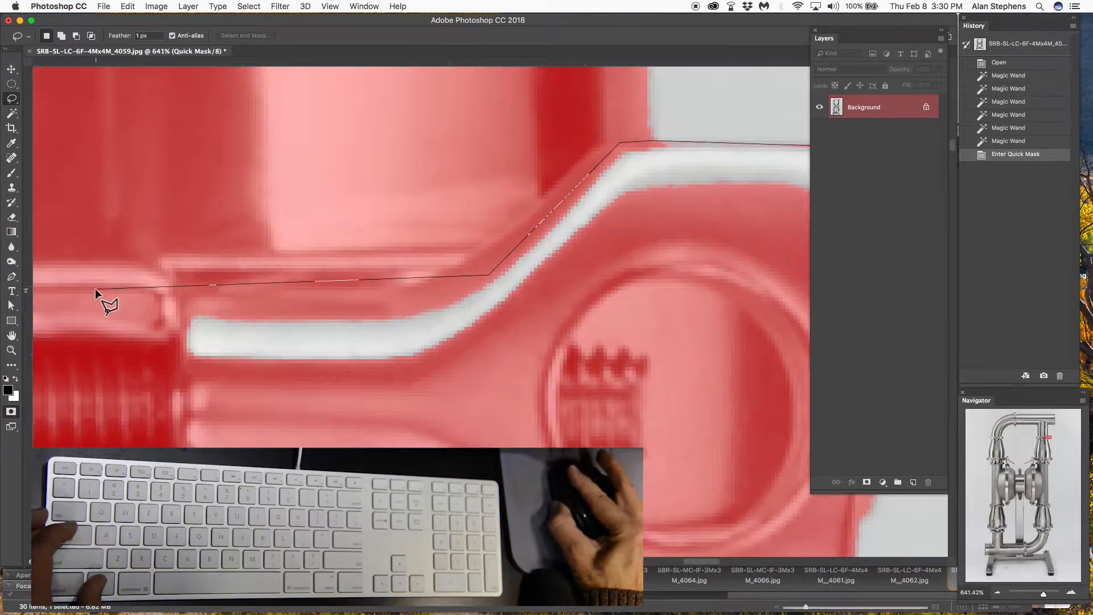
click(96, 289)
alt+click(159, 482)
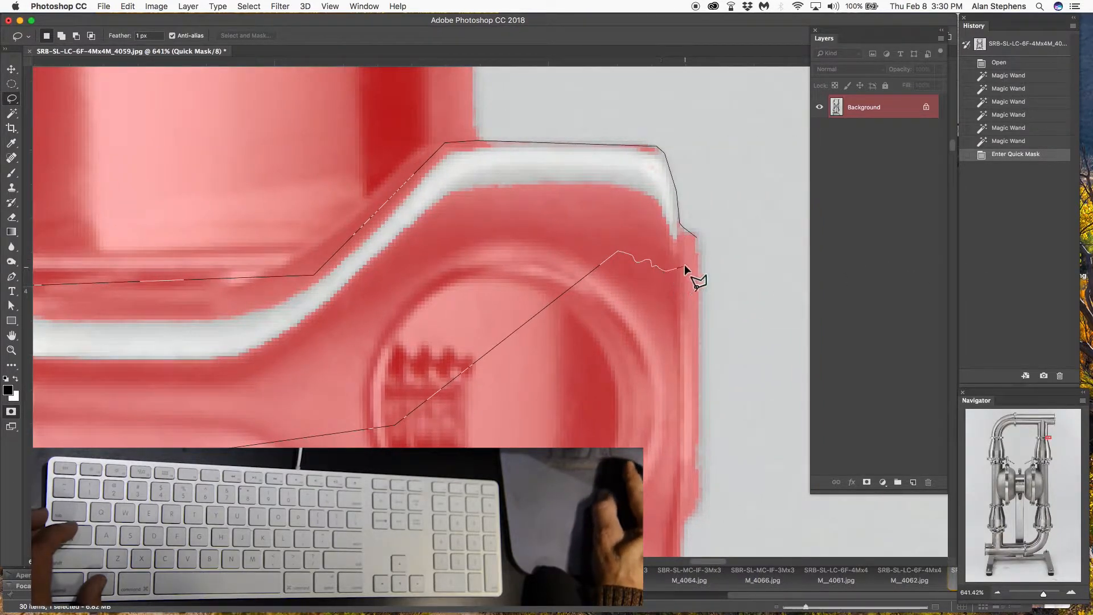
click(696, 238)
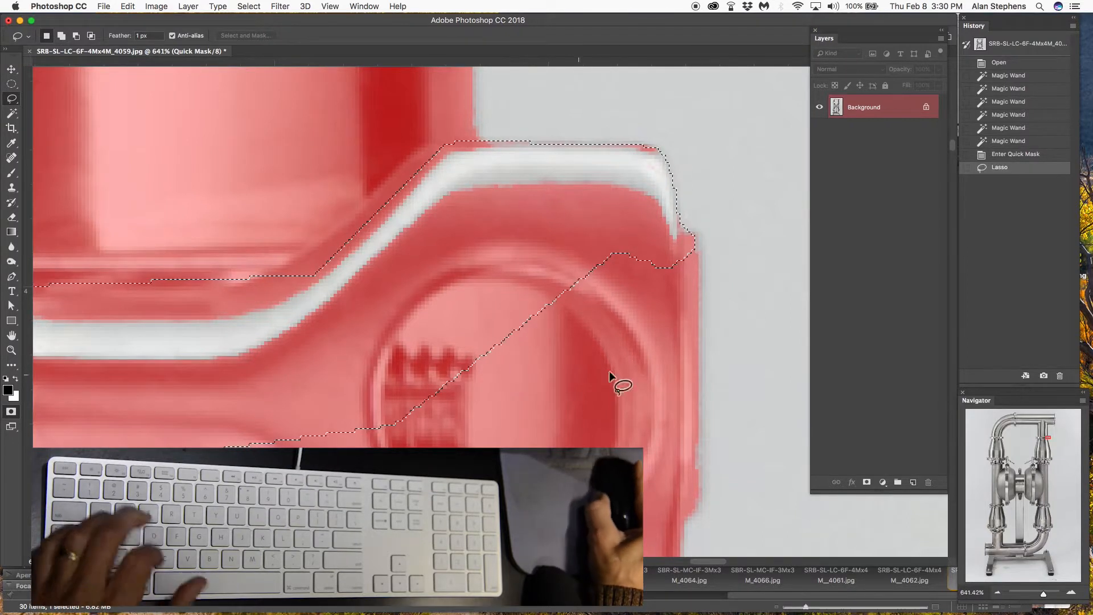
Fill the outlined handle highlight into the mask with black-to-transparent linear gradients, and deselect
key(g)
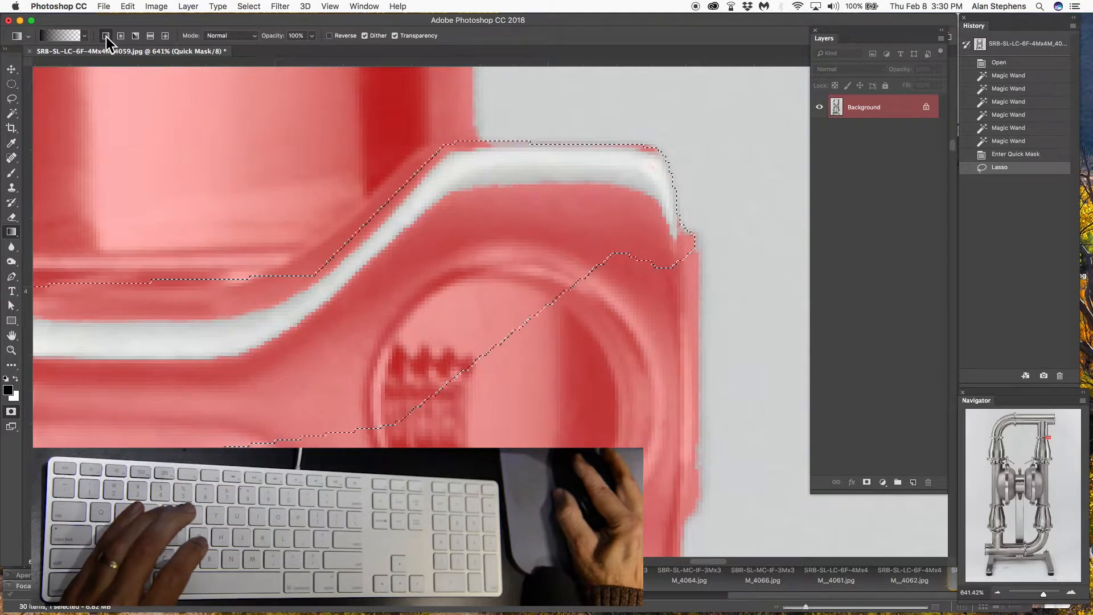
click(84, 36)
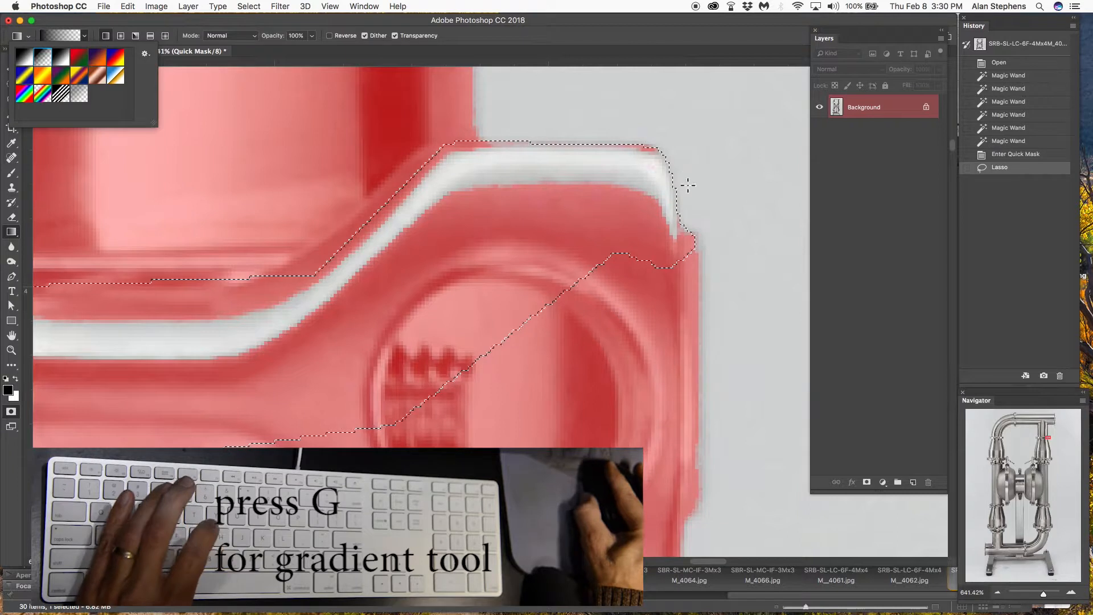
click(718, 244)
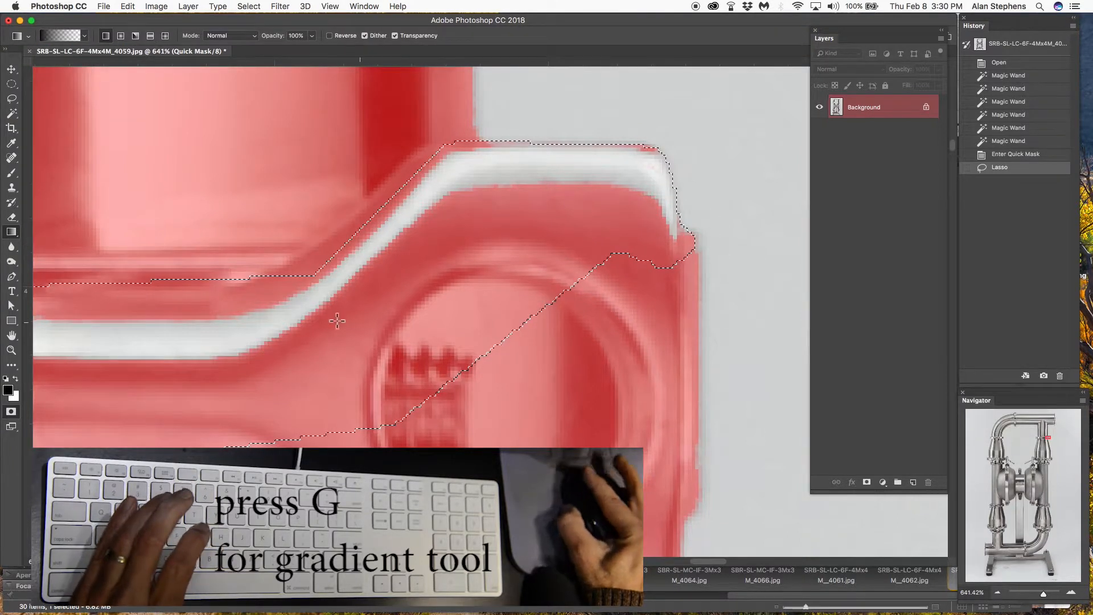
drag(161, 342, 394, 230)
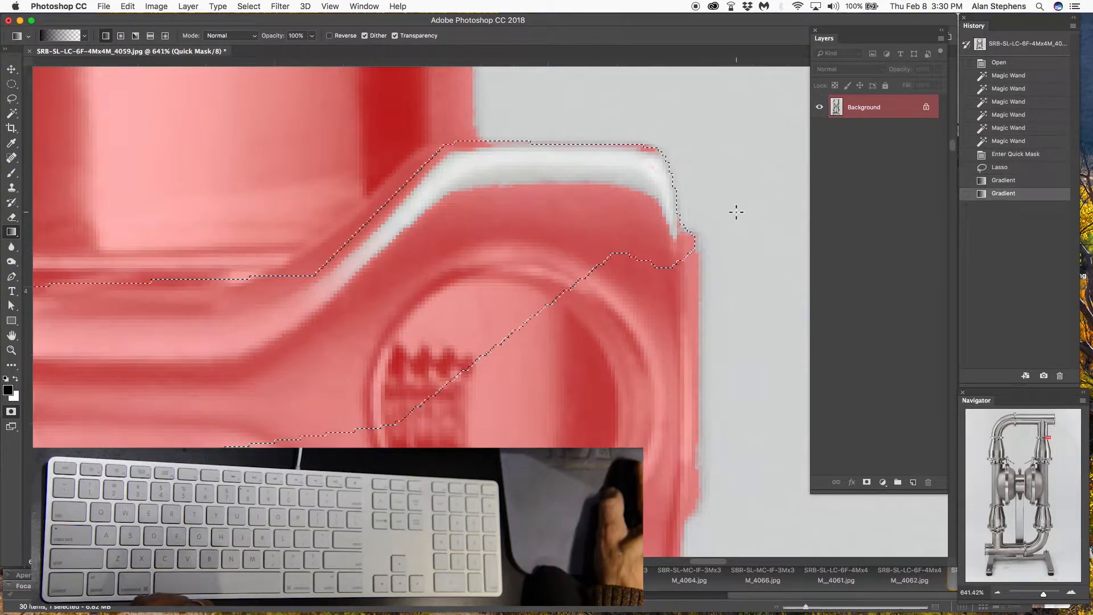
drag(767, 207, 767, 207)
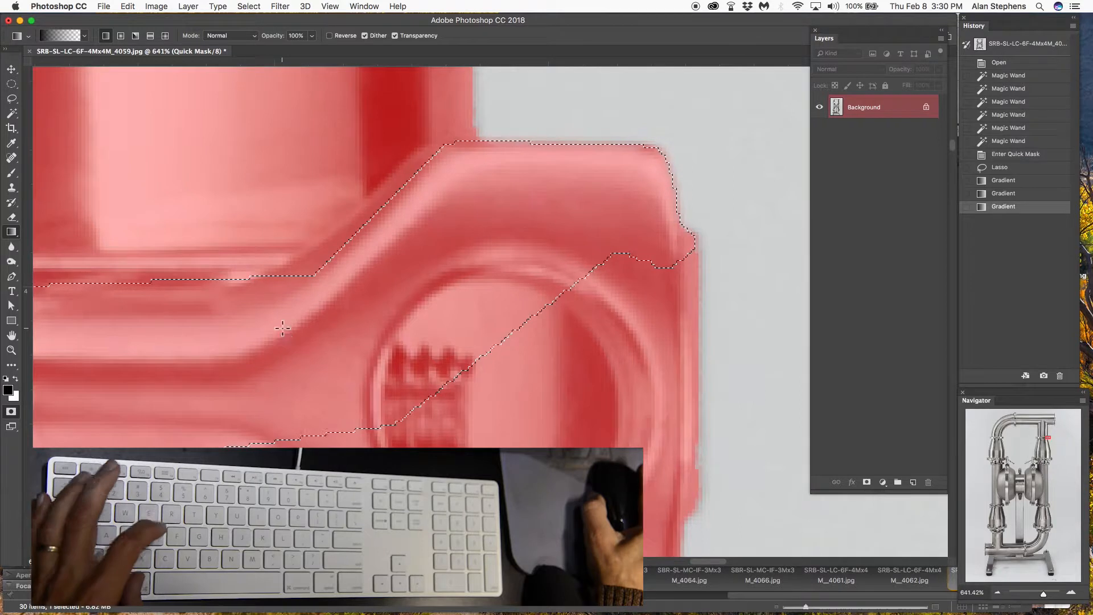
key(super+d)
Check the repaired clamp handle edge as a live selection outside Quick Mask, and return to Quick Mask
scroll(283, 328, down, 5)
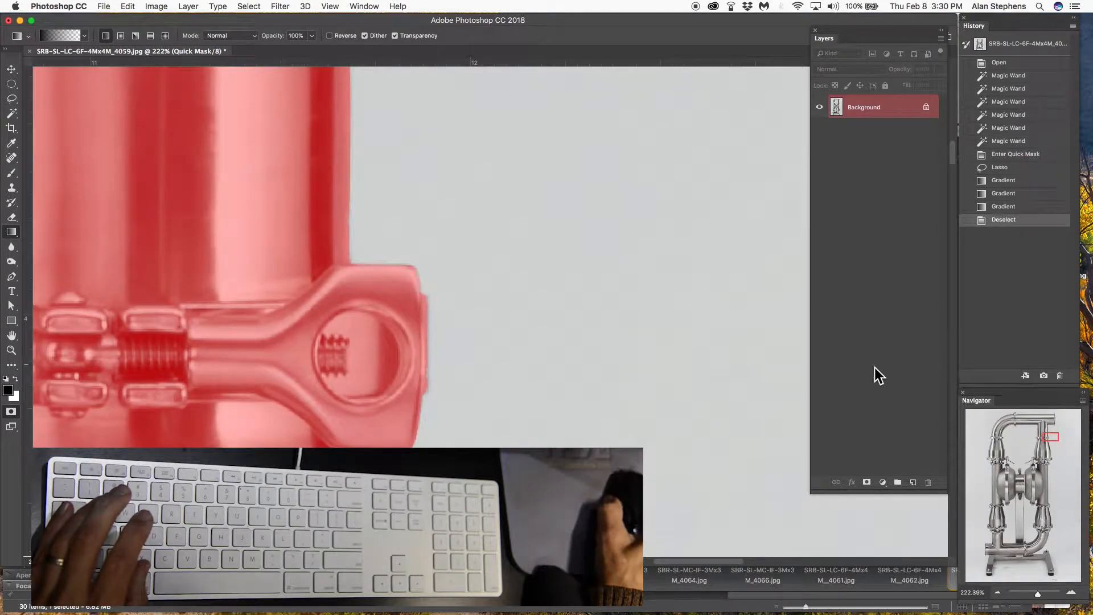
key(q)
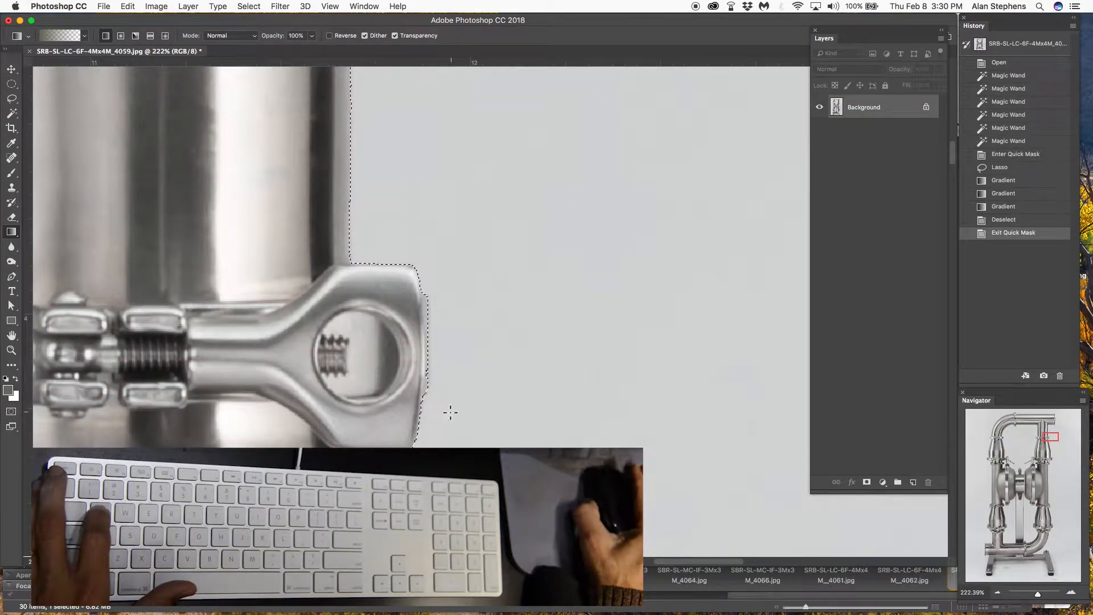
key(q)
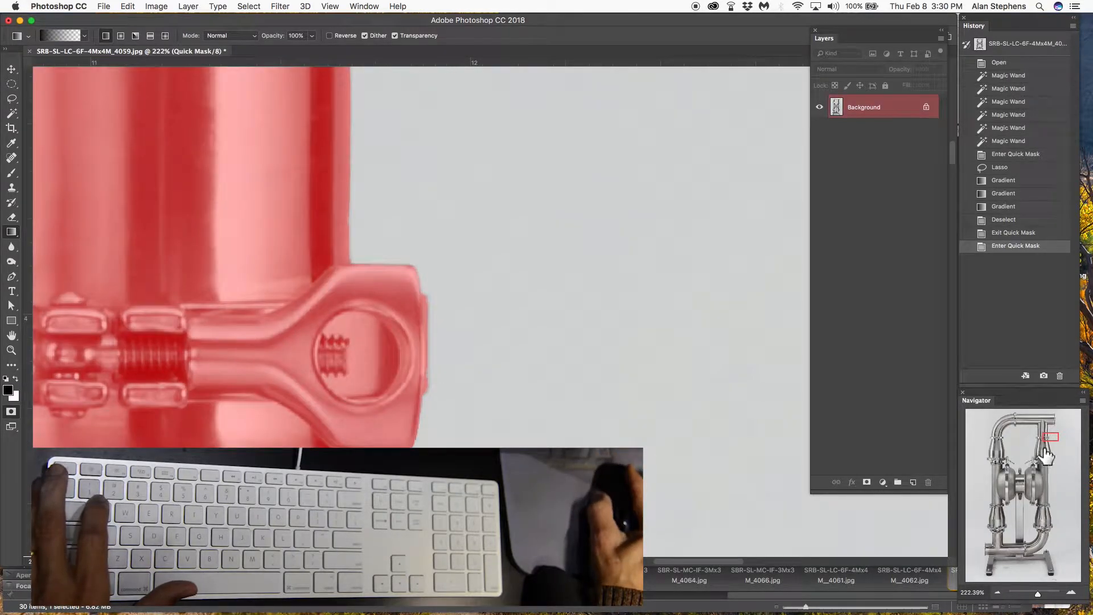
Lasso the rough left edge of the same clamp band and the right pipe section above it
drag(1040, 442, 1036, 437)
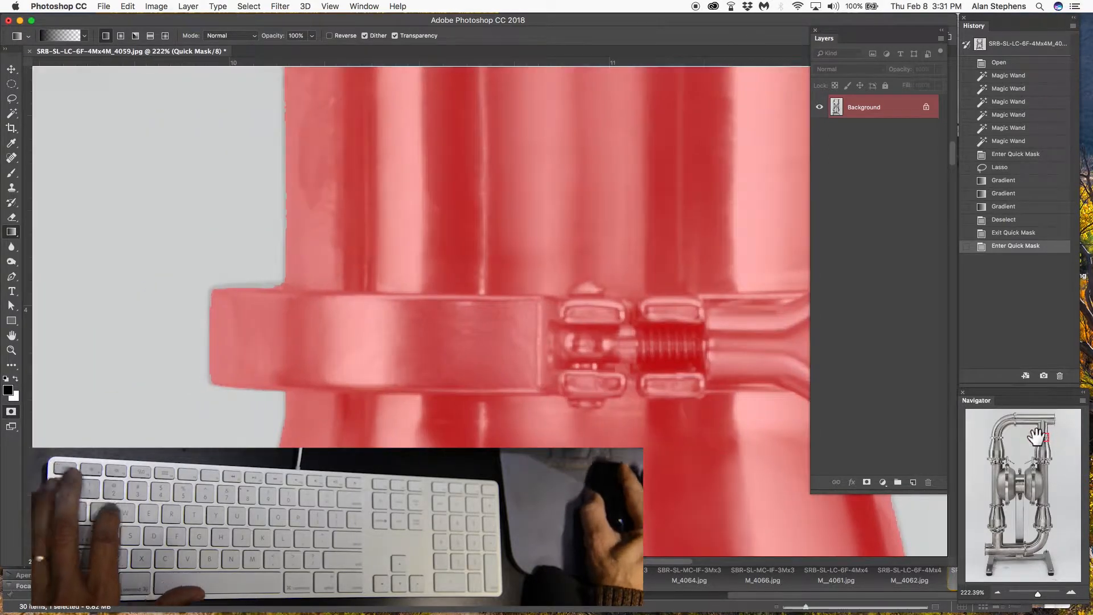
key(l)
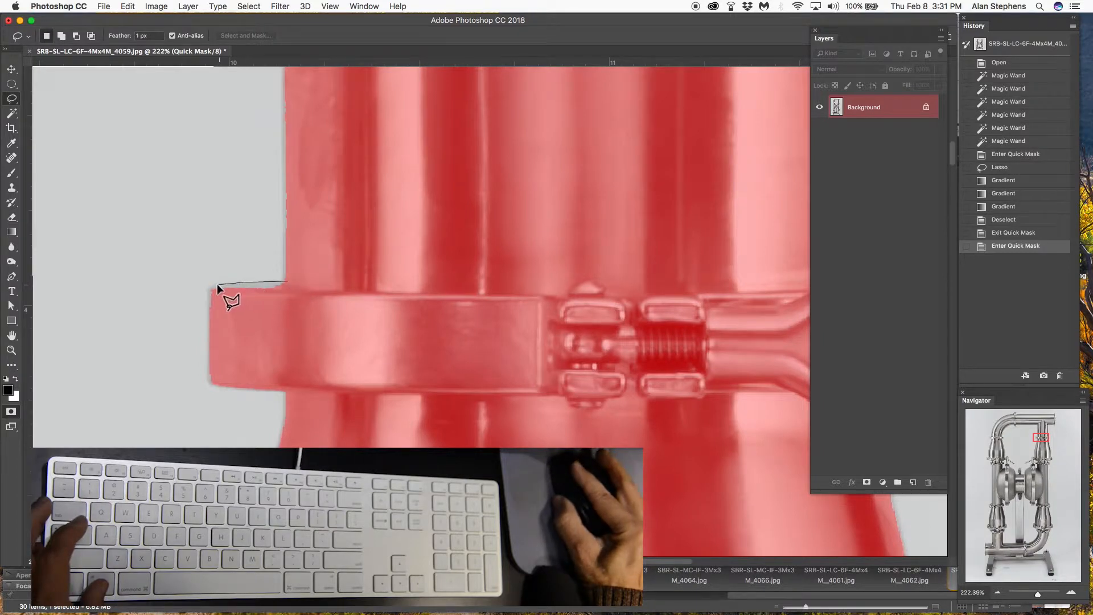
alt+click(209, 332)
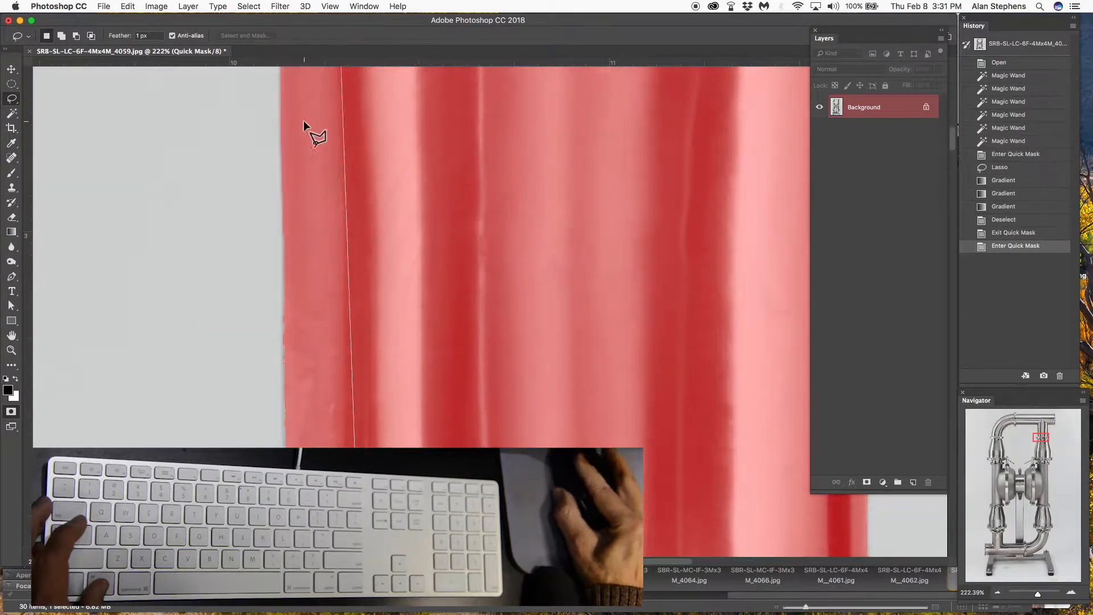
click(299, 139)
click(281, 190)
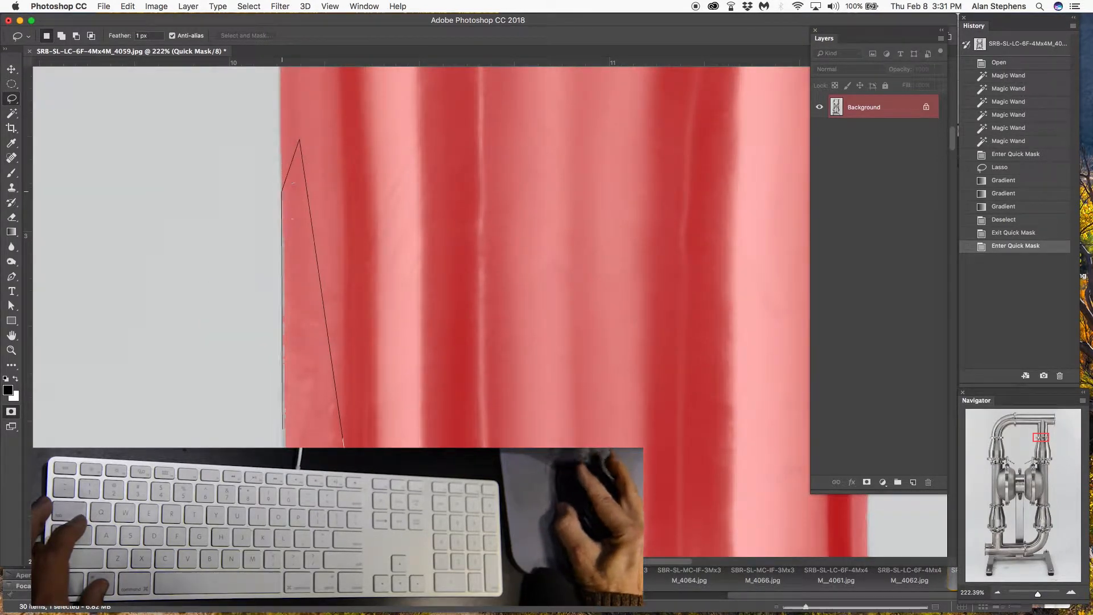
click(284, 415)
Fill the outlined clamp and pipe edge into the mask with a gradient, and deselect
key(g)
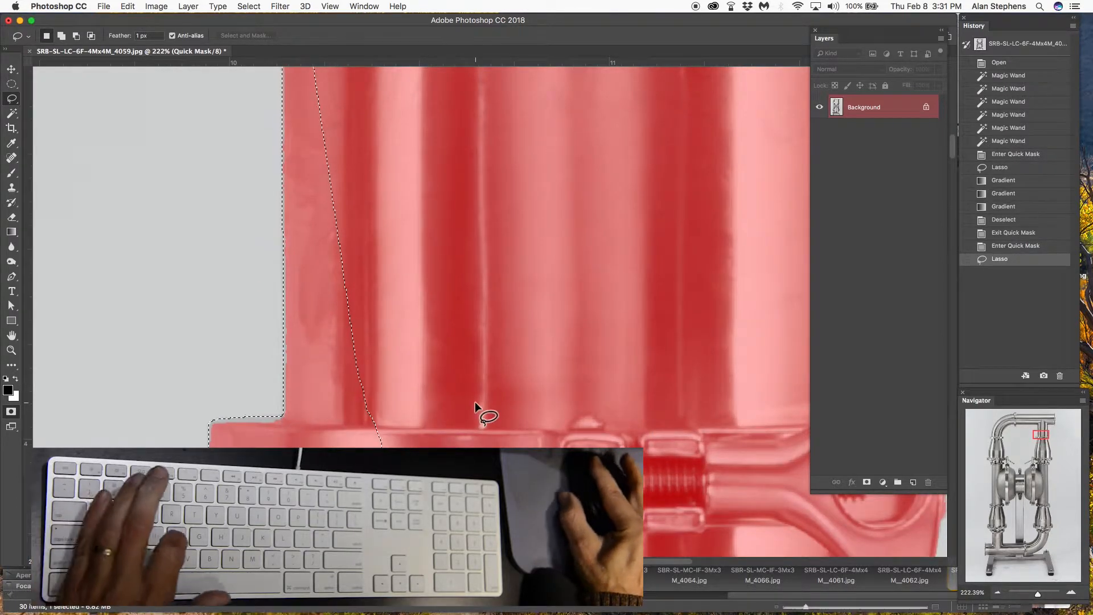
drag(469, 398, 598, 367)
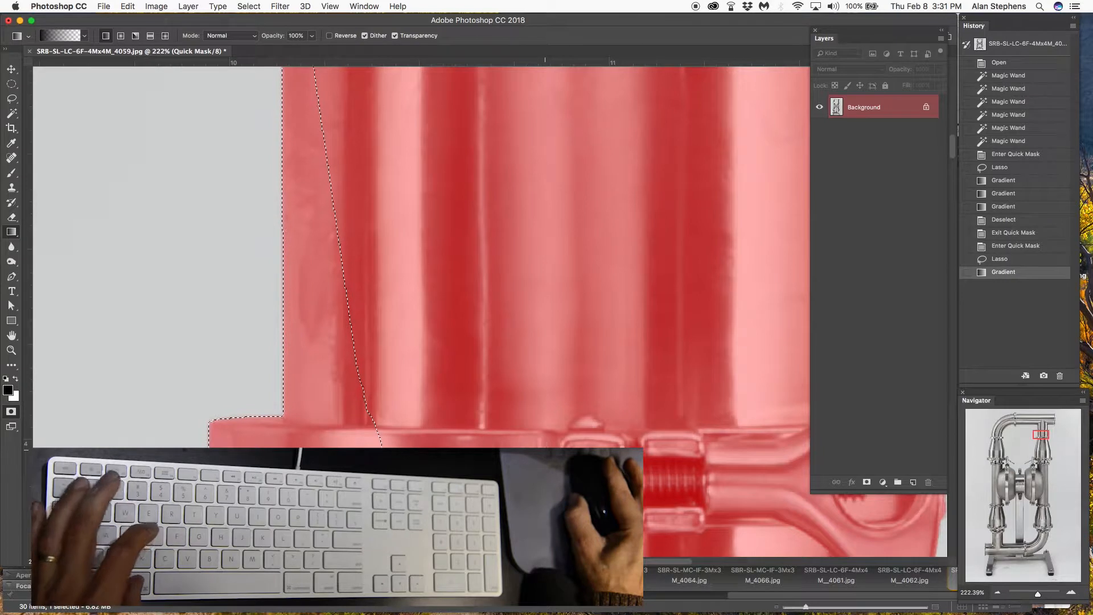
key(super+d)
Lasso the clamp on the top horizontal pipe, tracing its upper corners, both sides and the right side of the raised tab
scroll(573, 407, down, 1)
scroll(574, 406, down, 5)
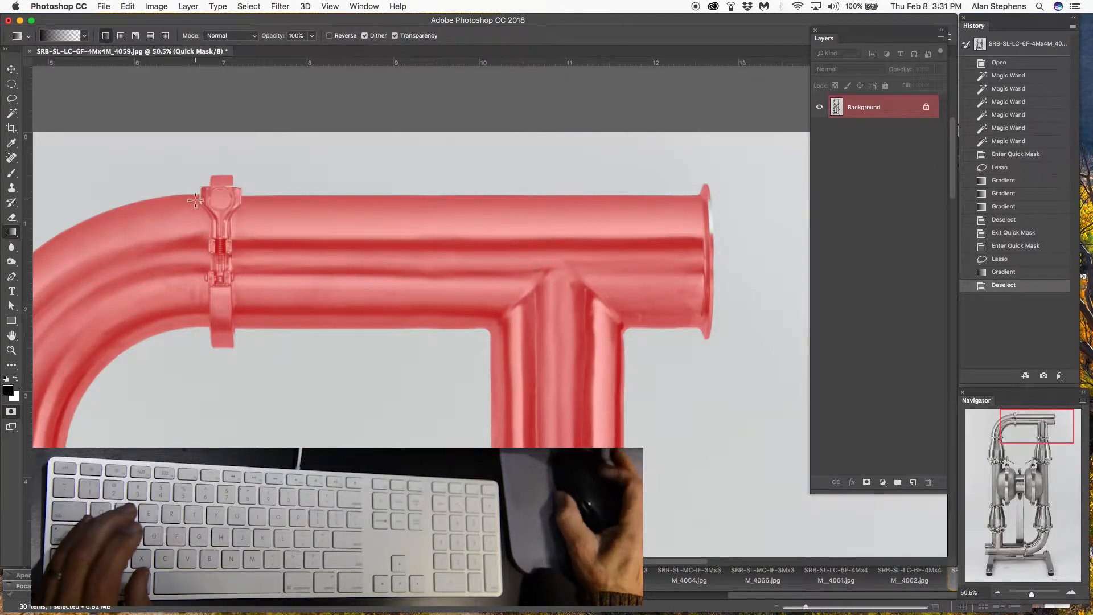
scroll(201, 154, up, 5)
scroll(264, 261, up, 2)
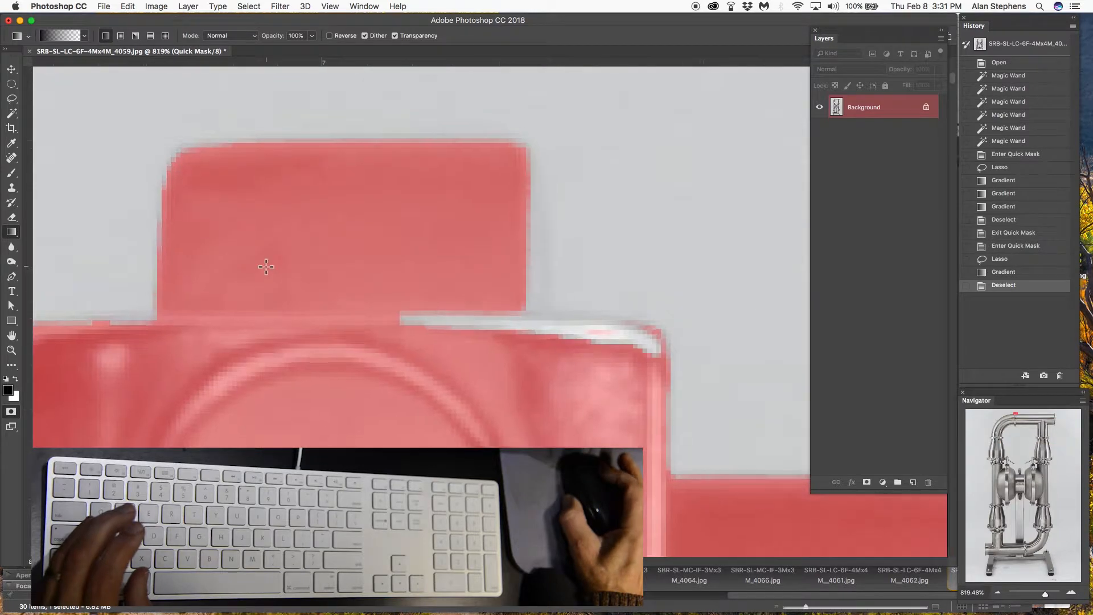
key(l)
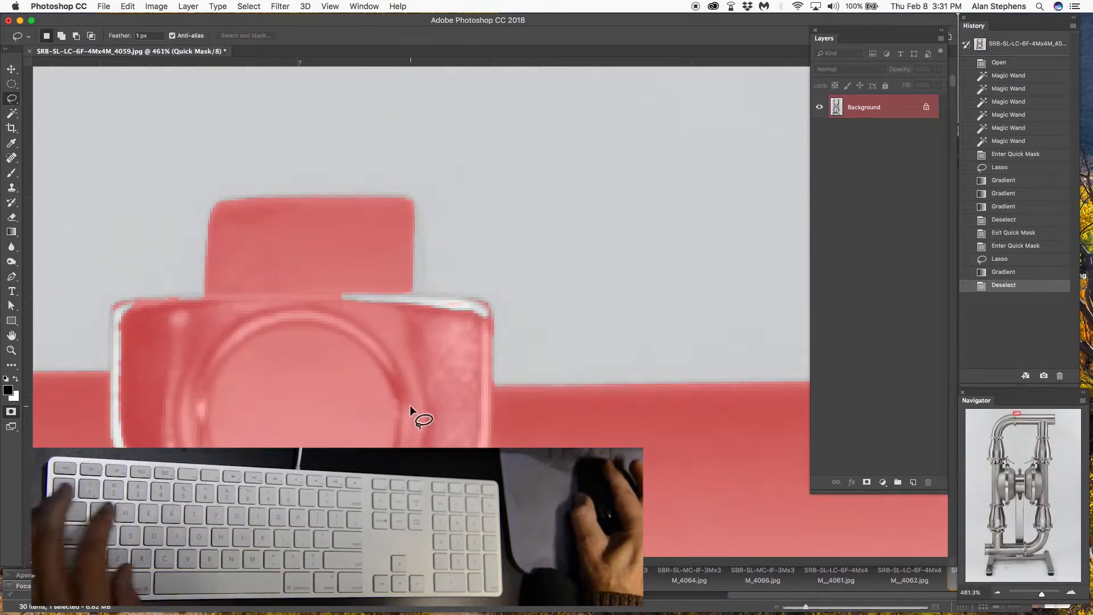
drag(489, 387, 491, 323)
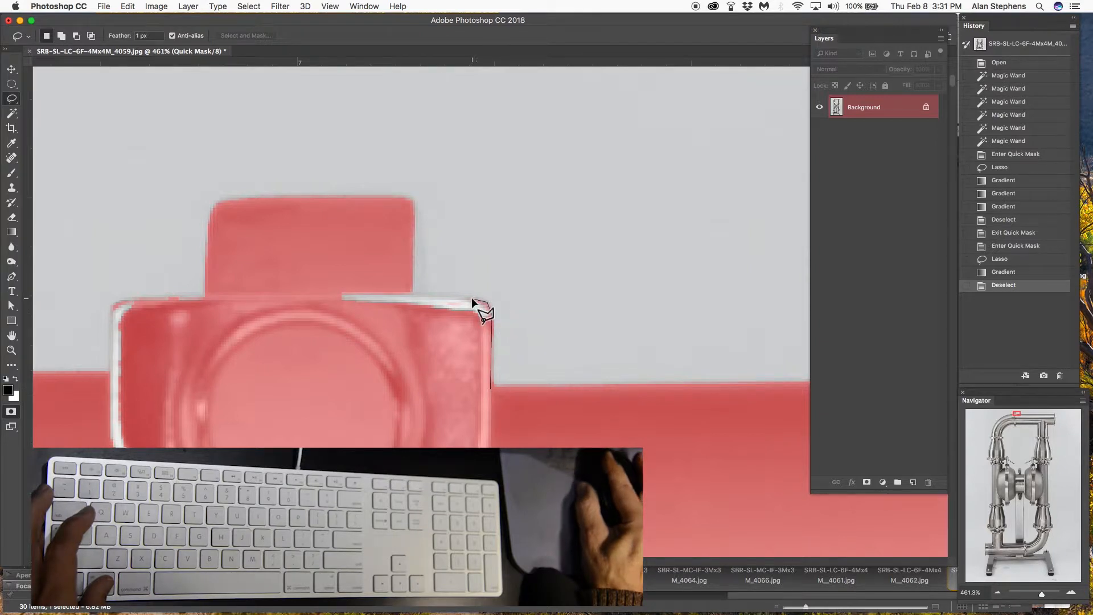
drag(427, 291, 426, 229)
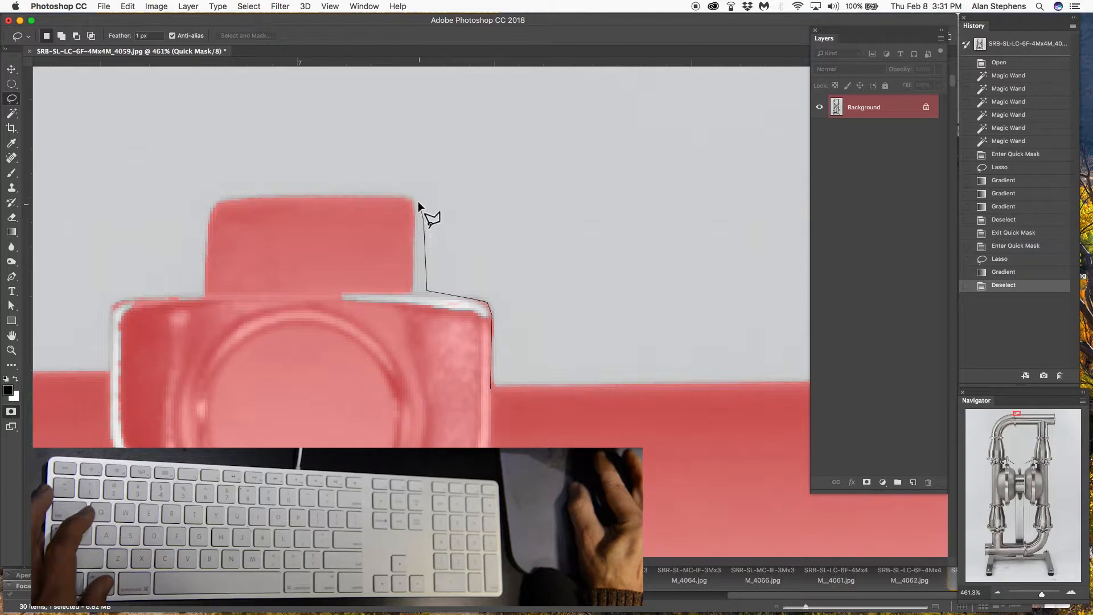
drag(403, 199, 384, 198)
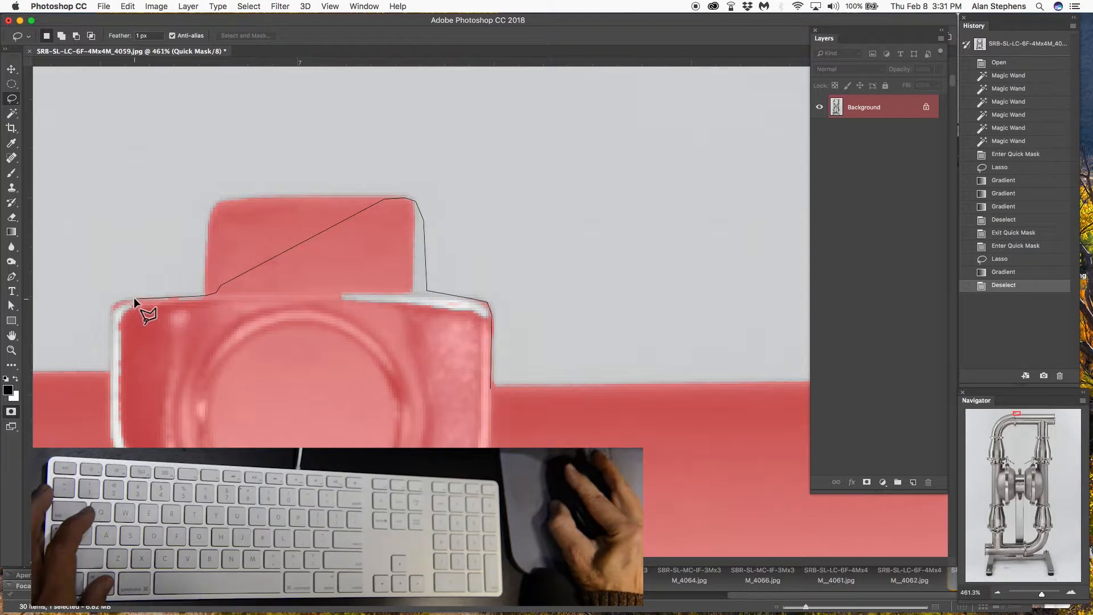
drag(116, 302, 100, 473)
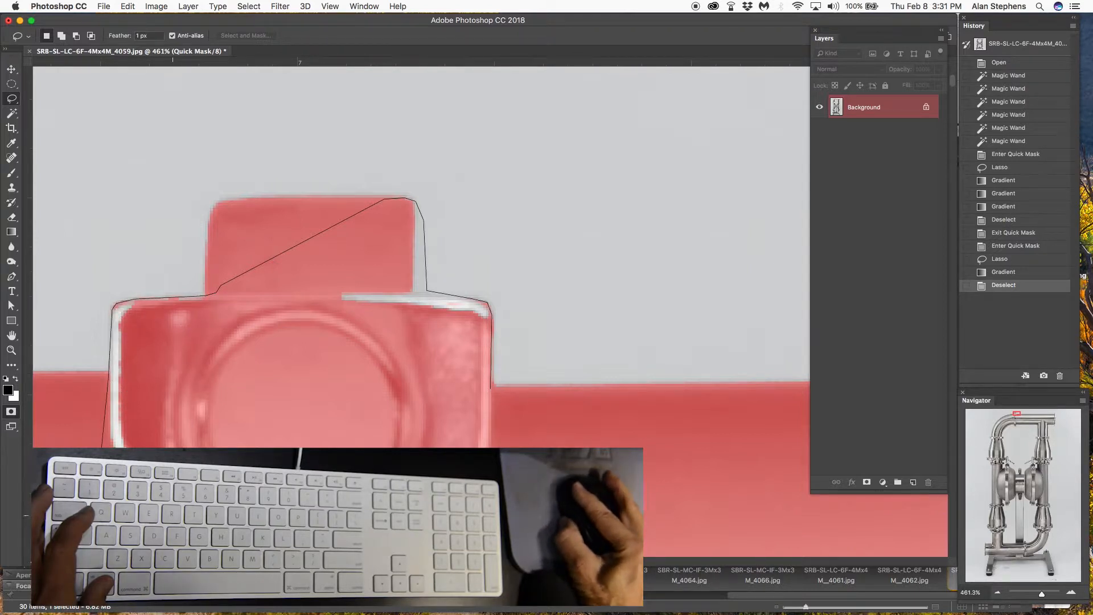
drag(492, 383, 496, 385)
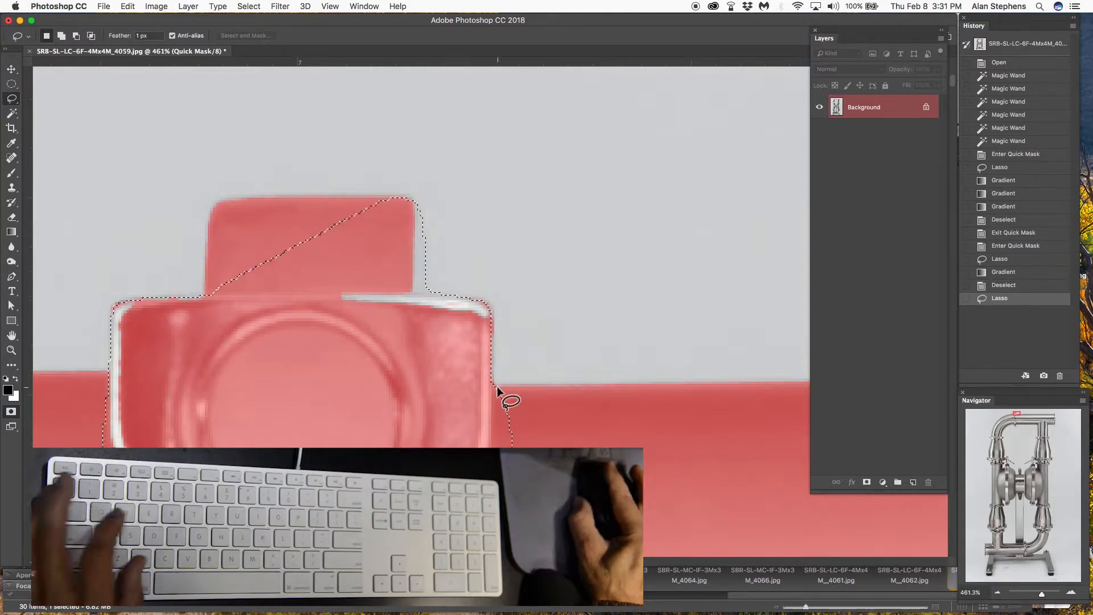
Fill the outlined top-pipe clamp area into the mask with a gradient, and deselect
key(g)
drag(577, 362, 638, 361)
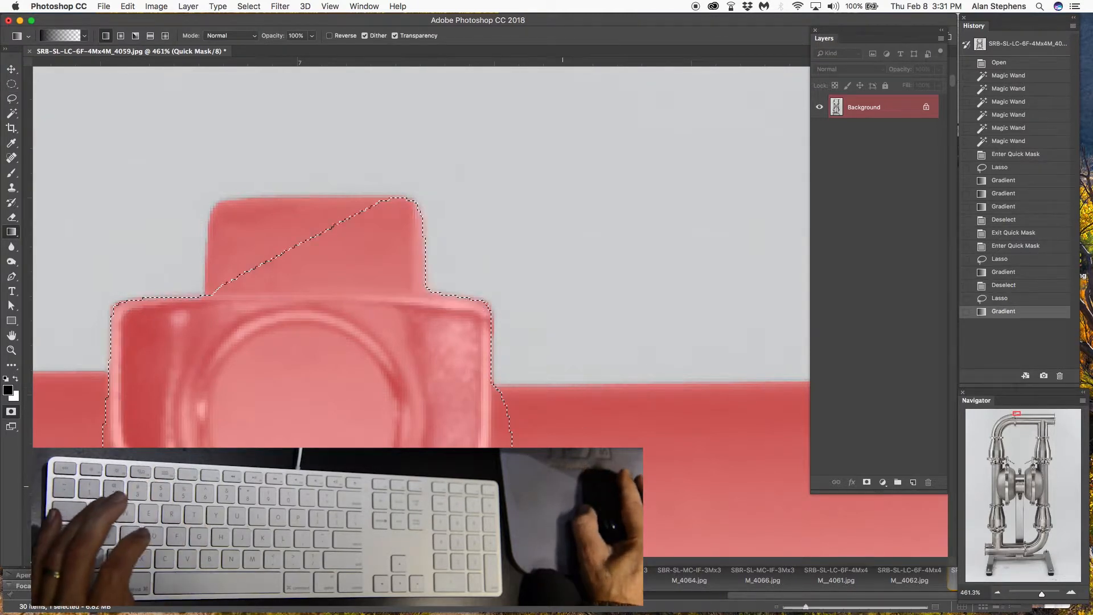
key(super+d)
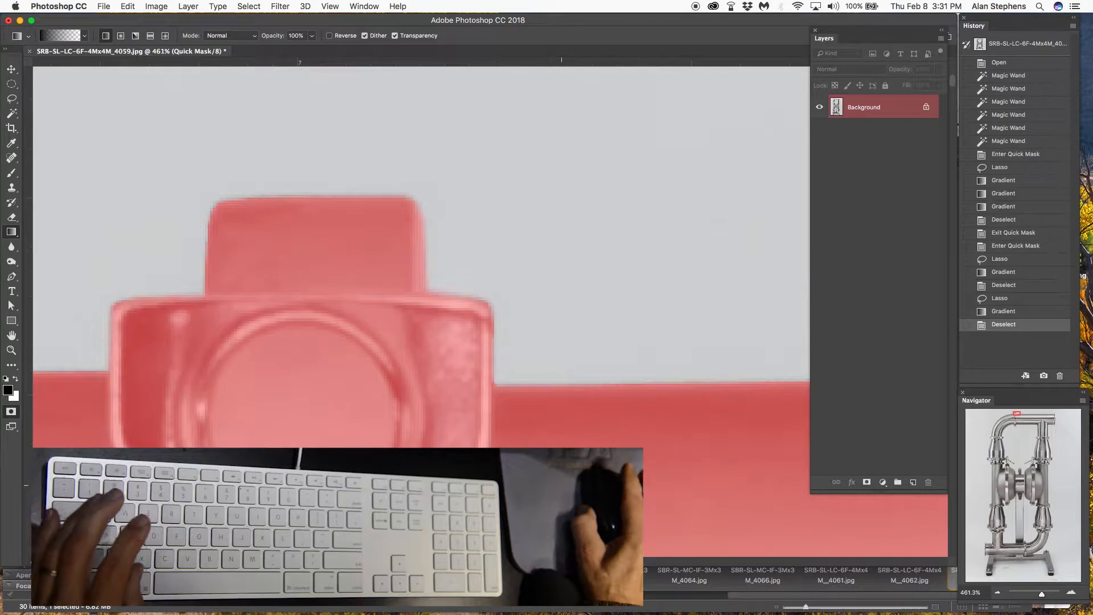
scroll(561, 485, down, 3)
scroll(488, 440, down, 5)
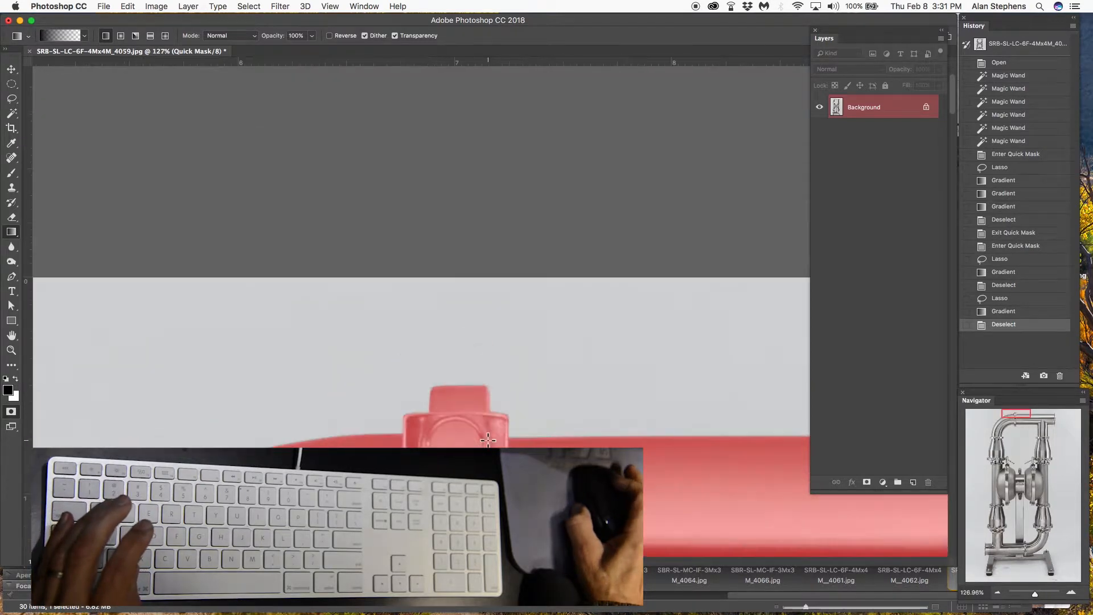
scroll(487, 440, up, 5)
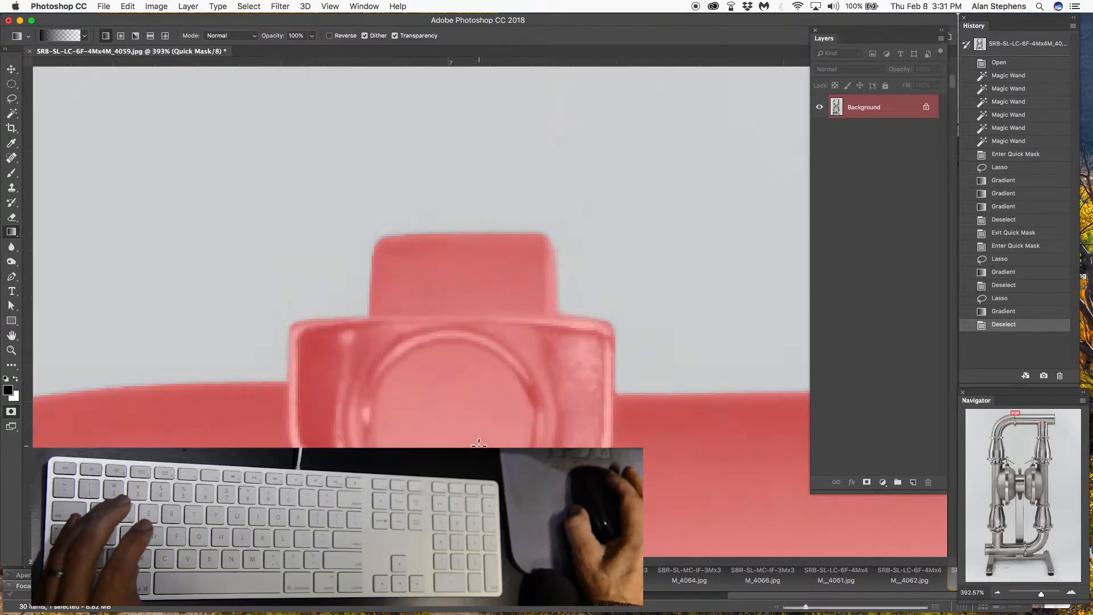
Lasso the bolted clamp bracket at the top of the right pump chamber, tracing its curved left edge, top and both right lugs
scroll(479, 443, down, 2)
scroll(626, 456, down, 3)
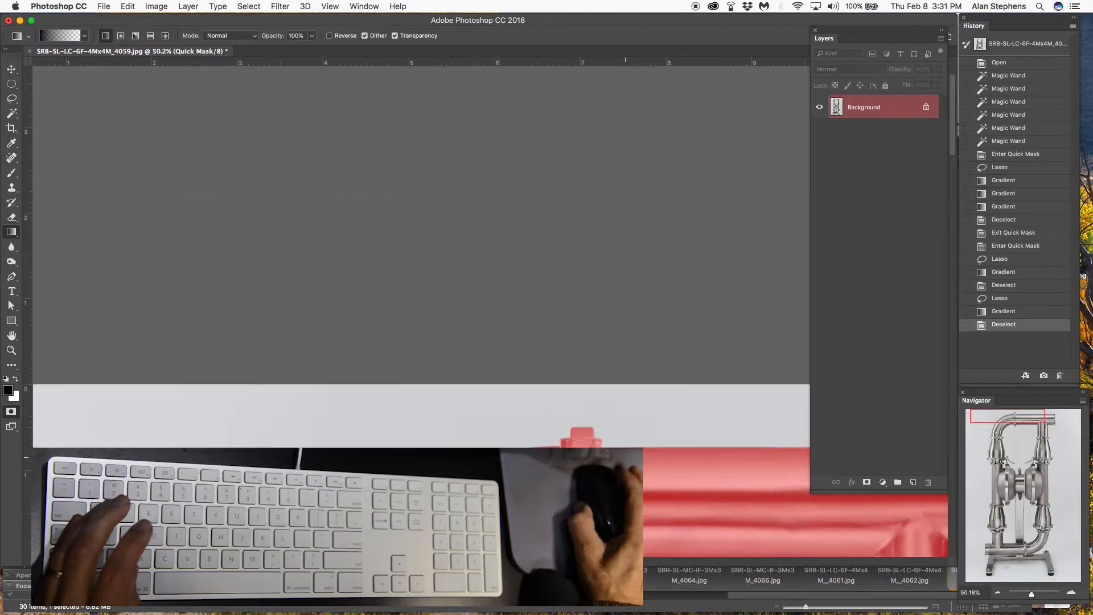
scroll(552, 367, down, 4)
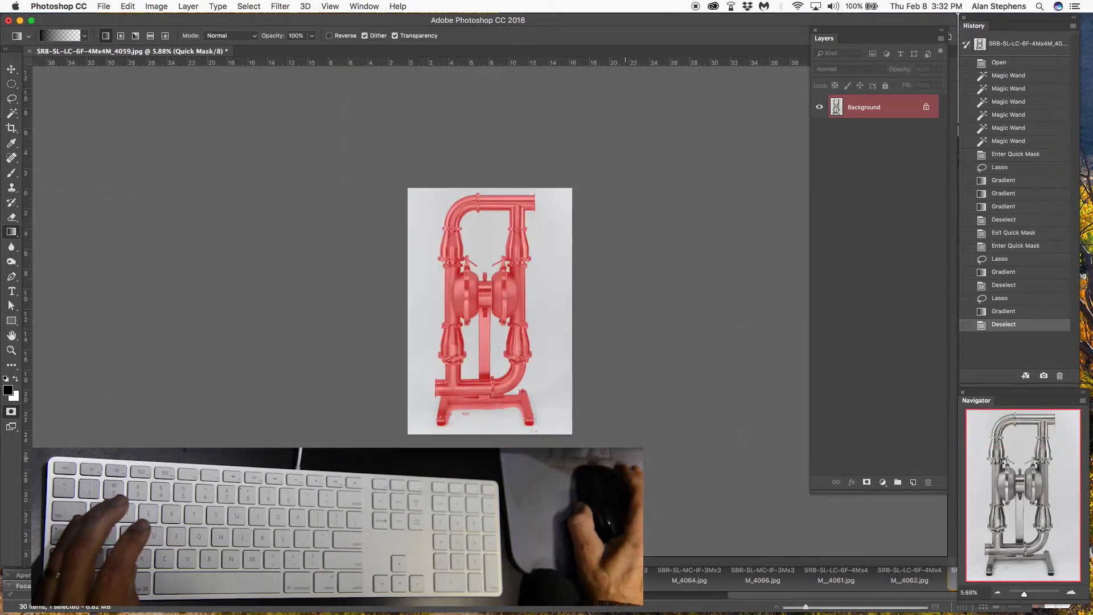
scroll(551, 366, up, 3)
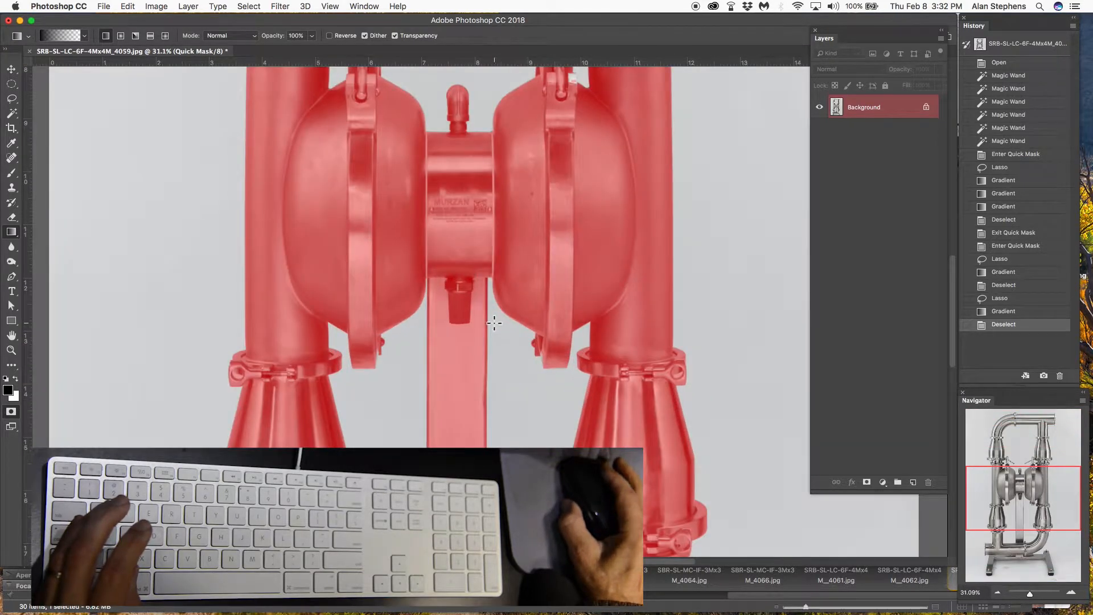
drag(1017, 505, 1004, 458)
scroll(602, 438, up, 10)
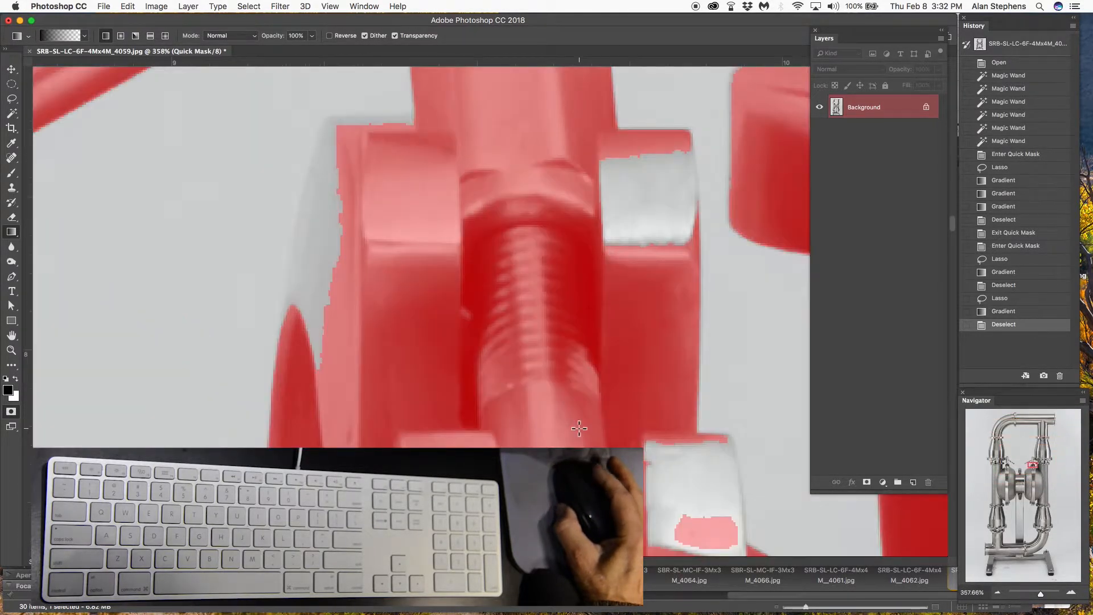
scroll(579, 428, down, 2)
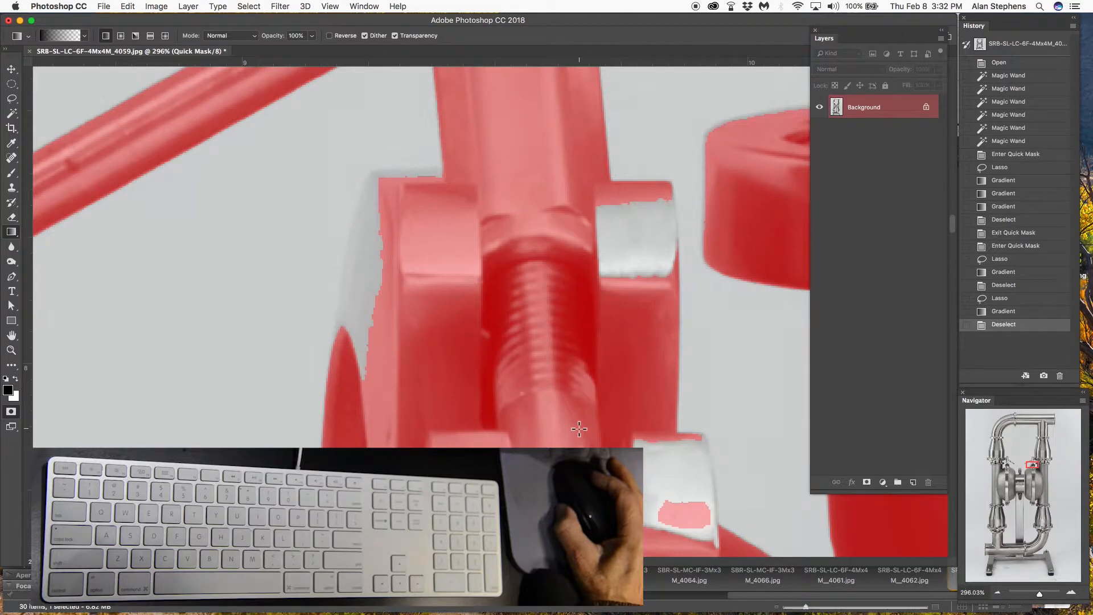
key(l)
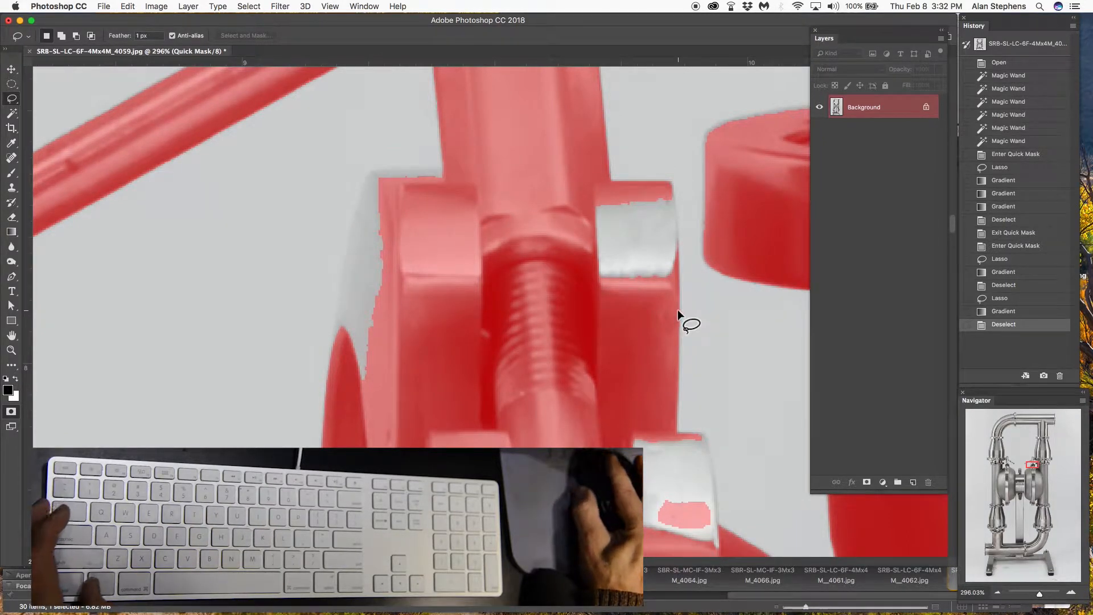
mouse_move(678, 310)
mouse_down()
mouse_move(672, 184)
mouse_move(375, 168)
mouse_move(353, 220)
mouse_move(325, 365)
mouse_up()
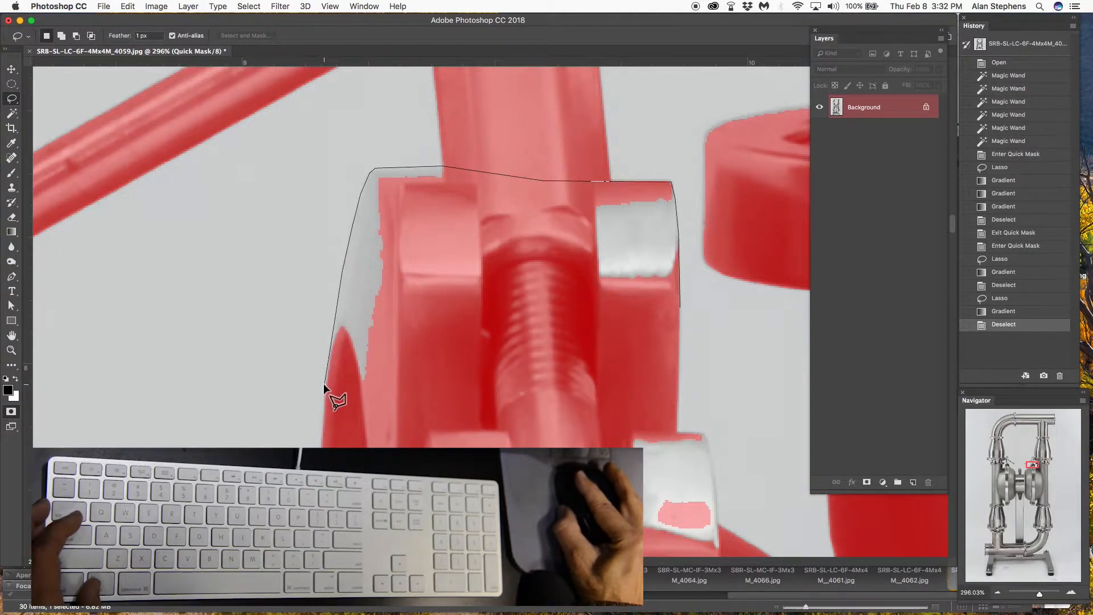
mouse_move(324, 387)
mouse_down()
mouse_move(323, 435)
mouse_move(652, 562)
mouse_move(766, 584)
mouse_move(776, 572)
mouse_move(719, 459)
mouse_move(708, 371)
mouse_move(661, 367)
mouse_move(680, 241)
mouse_up()
Fill the outlined chamber clamp bracket into the mask with a gradient, and deselect
key(g)
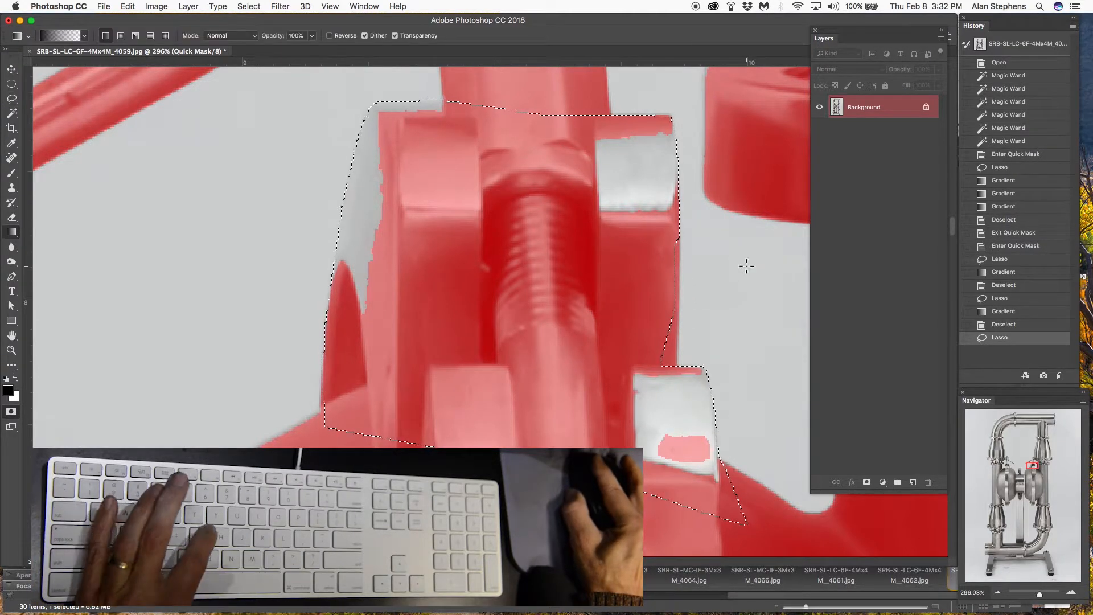
drag(759, 271, 774, 265)
key(super+d)
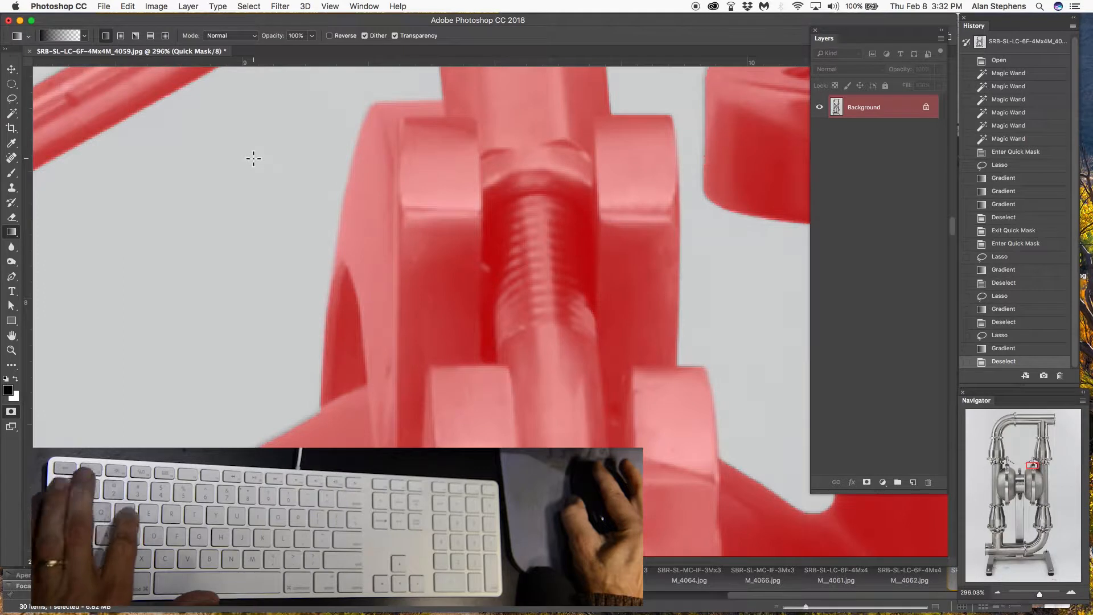
Lasso the unmasked flange gap beside the upper-left handle, together with the right edge of the tapered pipe section above it
key(w)
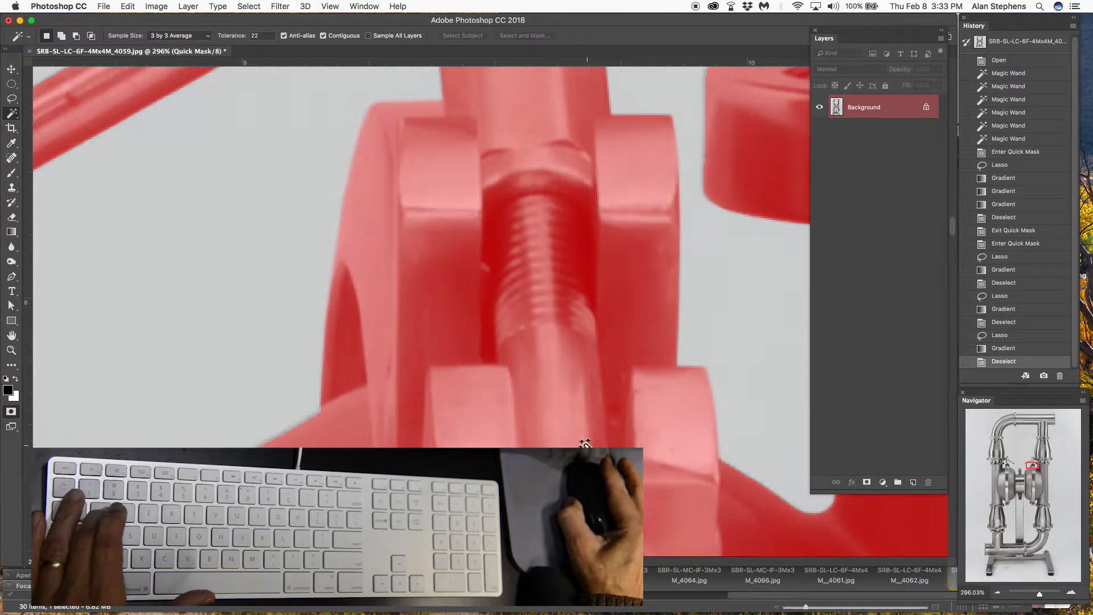
scroll(585, 443, down, 5)
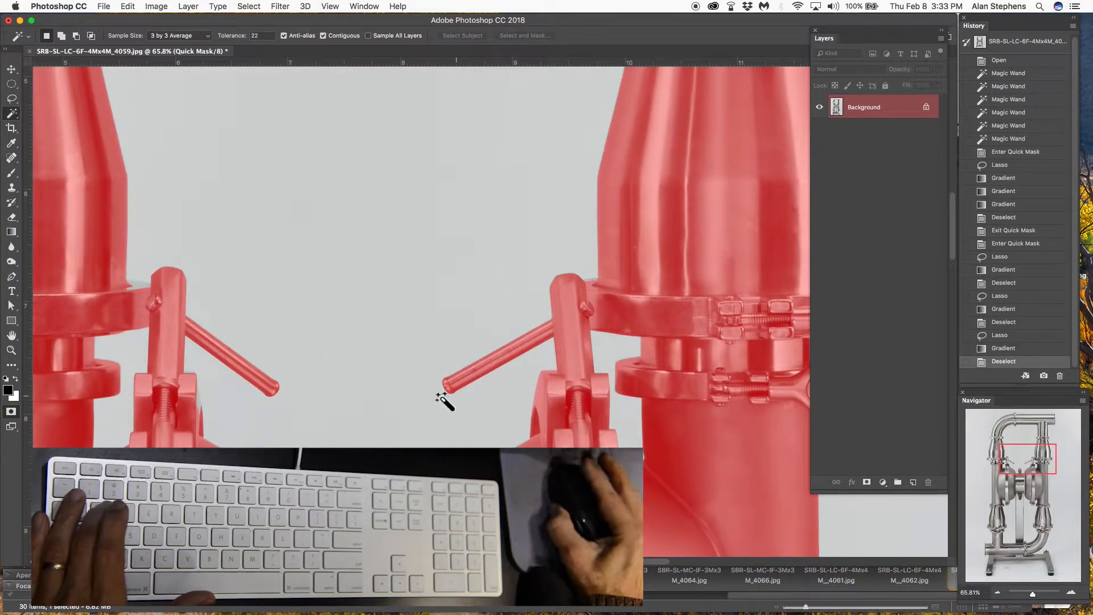
scroll(79, 291, up, 5)
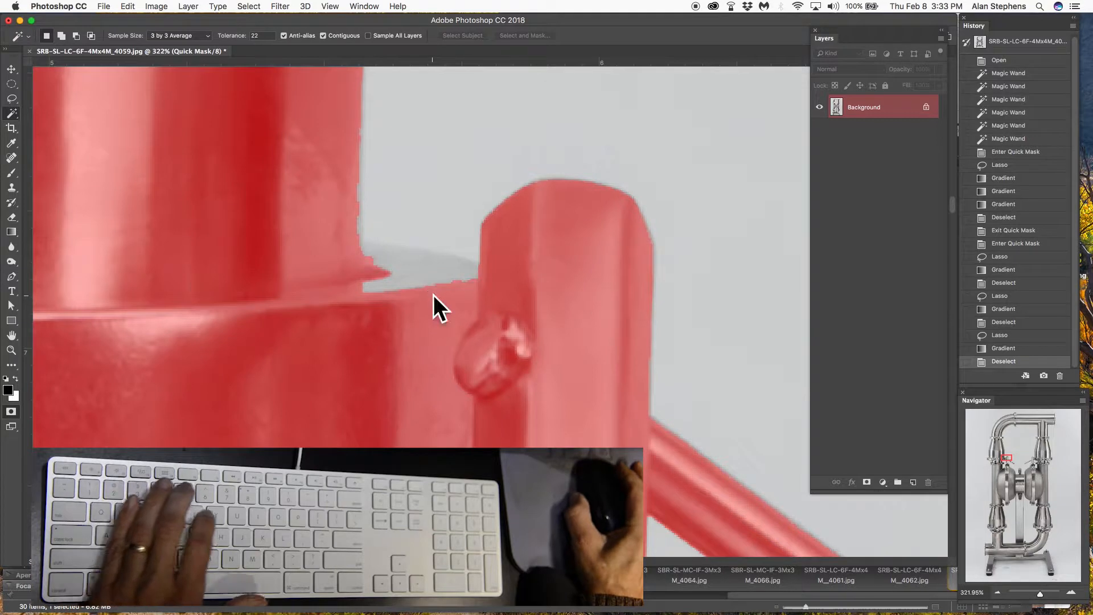
key(l)
alt+click(449, 308)
mouse_move(487, 274)
mouse_down()
mouse_move(364, 240)
mouse_move(368, 17)
mouse_move(361, 176)
mouse_up()
alt+click(365, 161)
alt+click(322, 175)
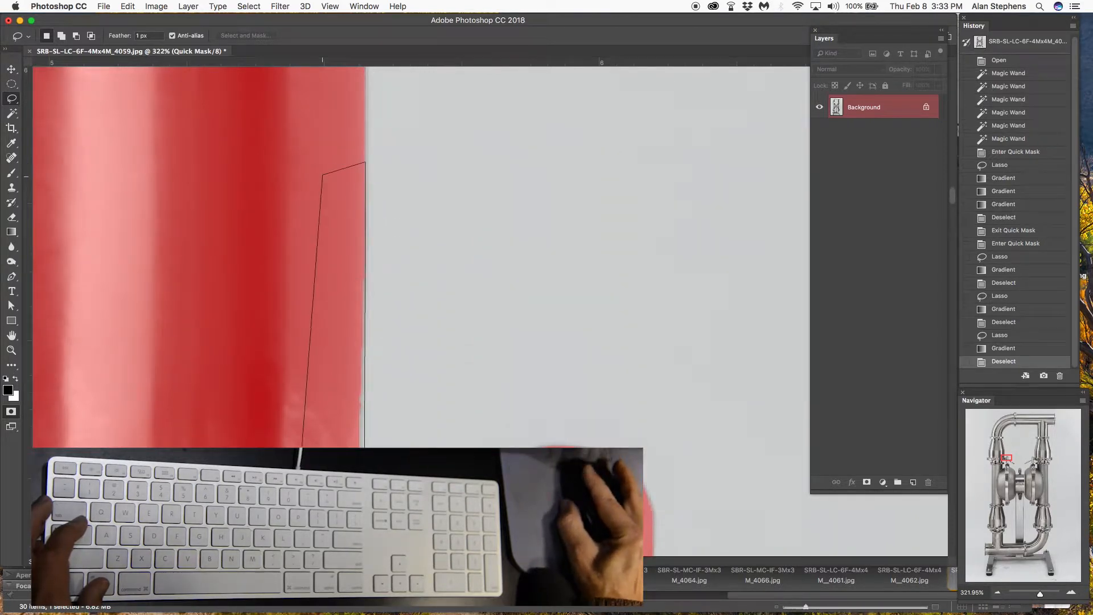
alt+click(283, 442)
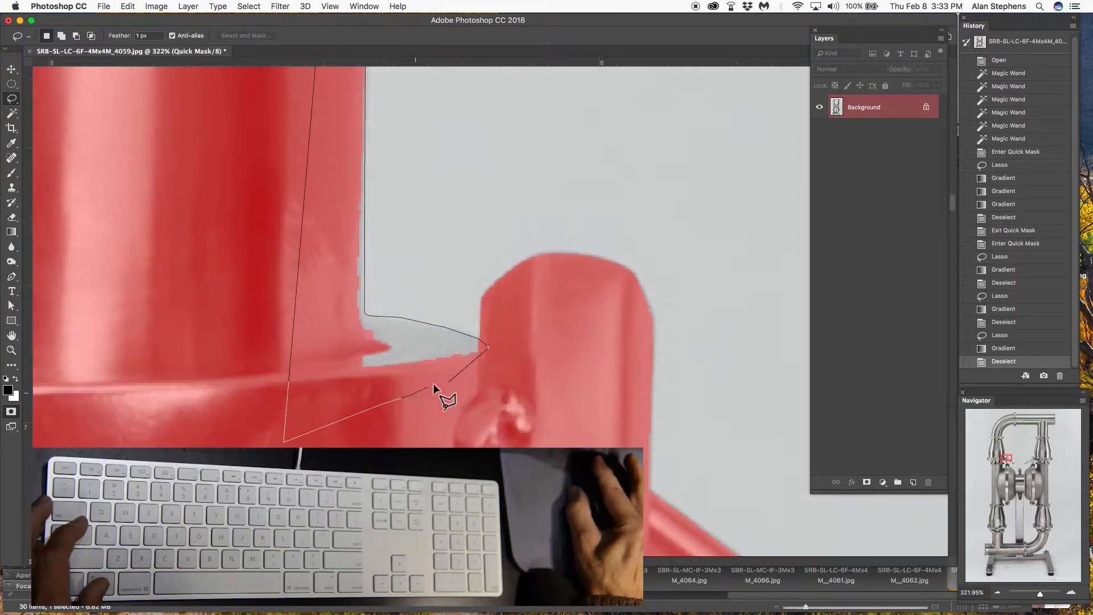
alt+click(448, 379)
Fill the outlined flange gap and pipe edge into the mask with a gradient, and deselect
key(g)
drag(600, 309, 666, 302)
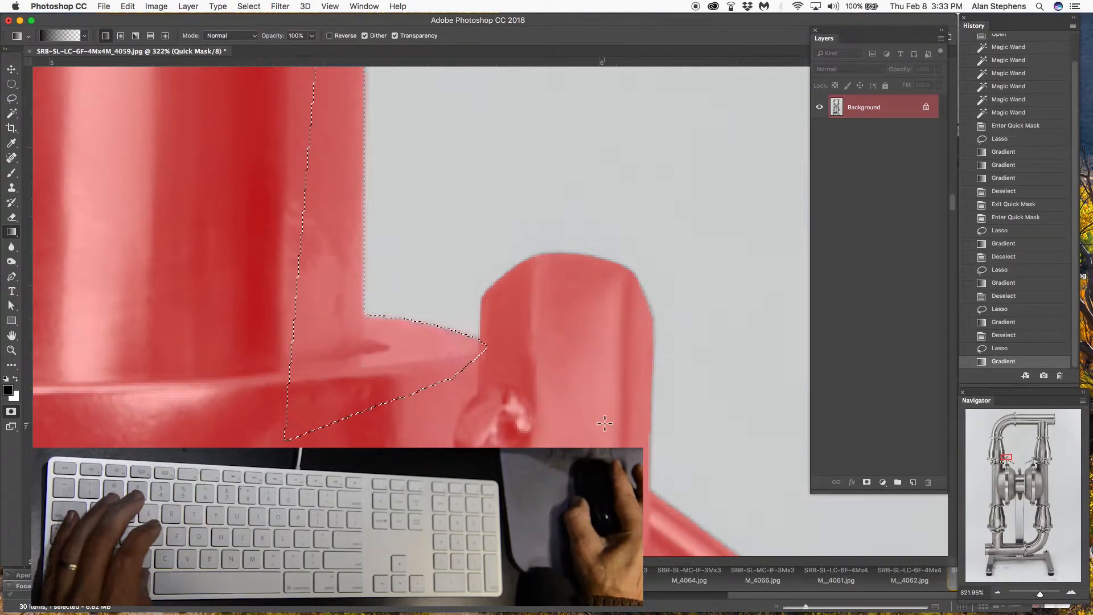
key(super+d)
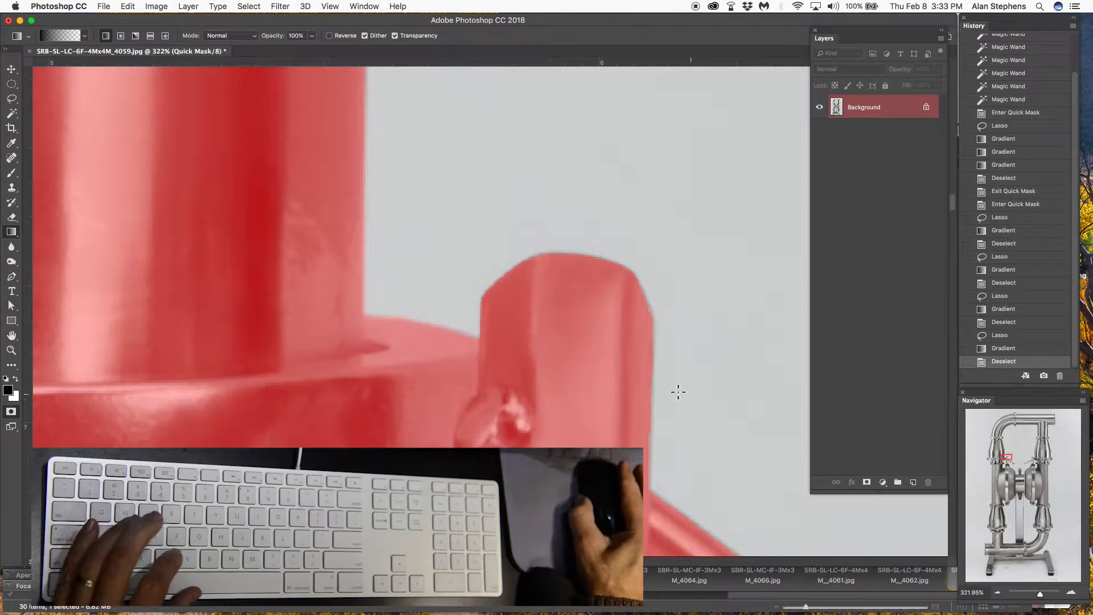
Lasso the opposite, left edge of the same tapered pipe section and the outer side of the flange clamp beneath it
scroll(628, 382, down, 5)
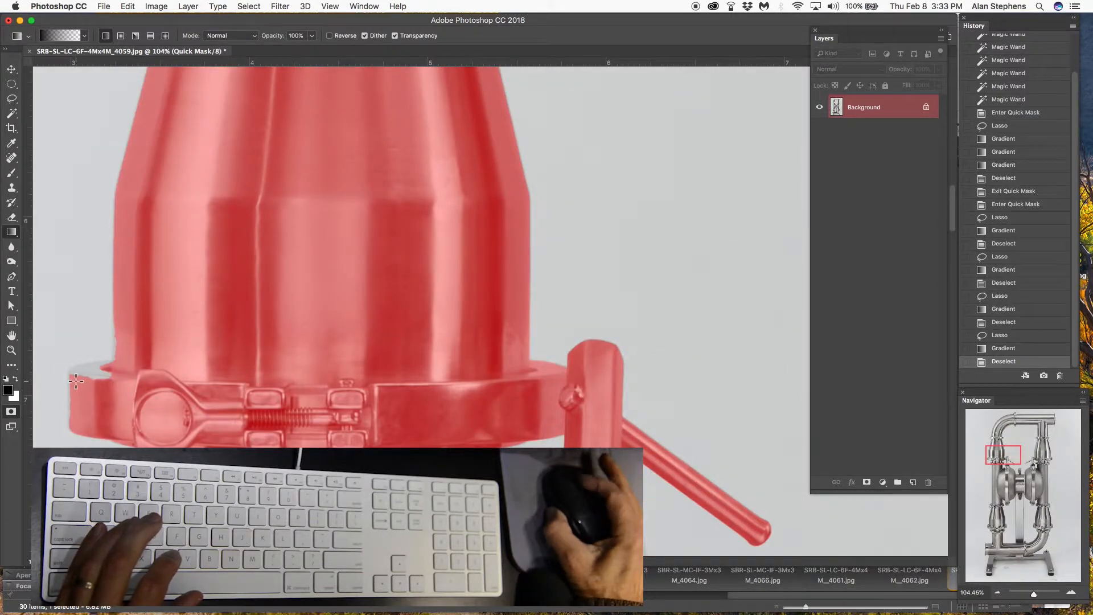
scroll(75, 381, up, 10)
scroll(75, 380, down, 4)
key(h)
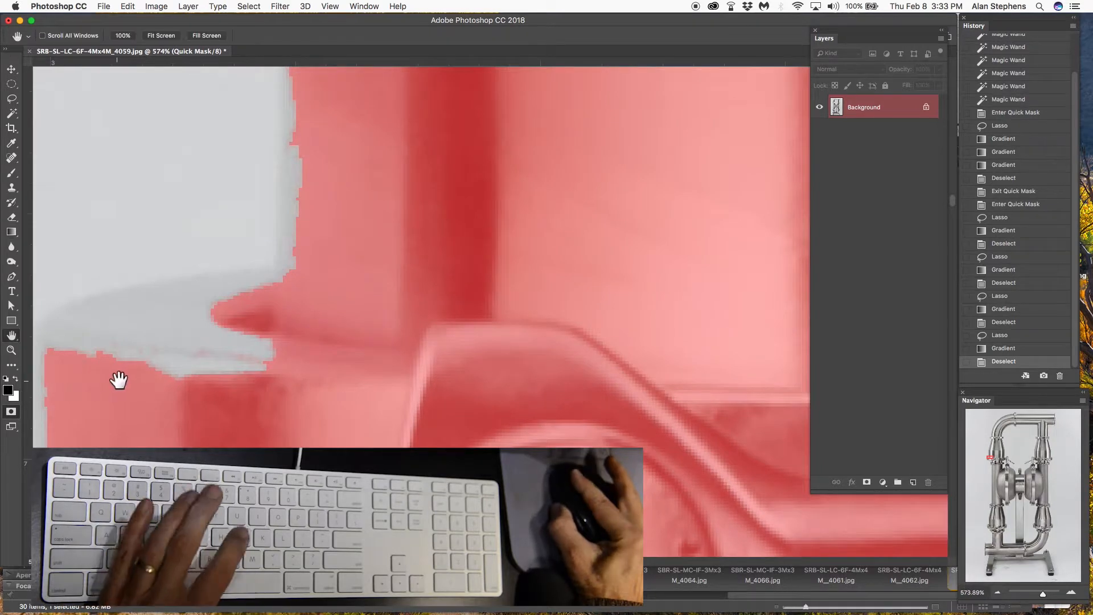
drag(172, 374, 298, 366)
key(l)
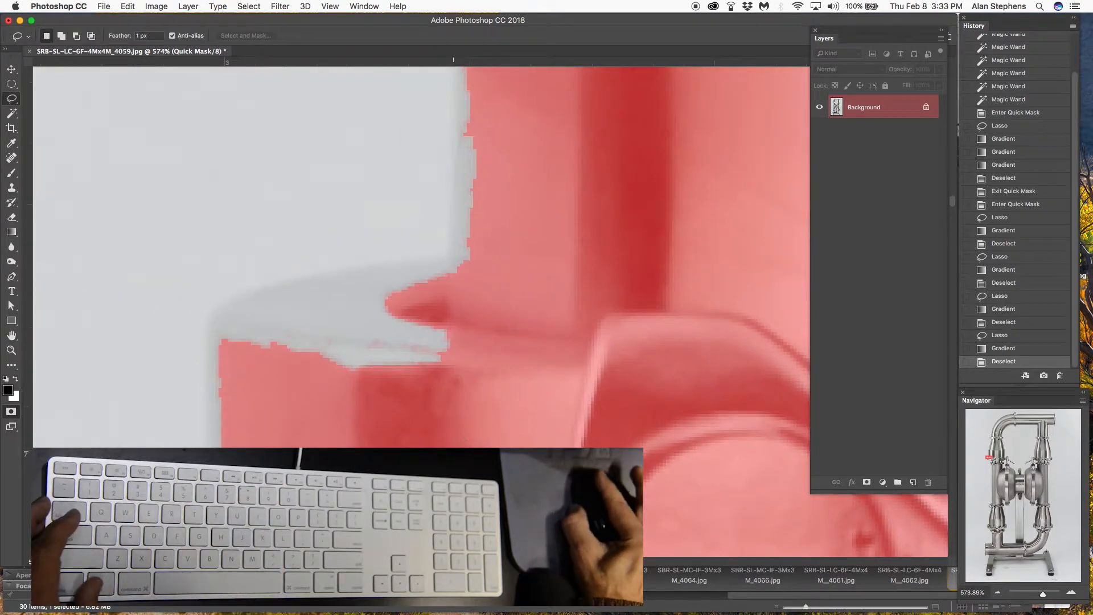
scroll(534, 254, down, 3)
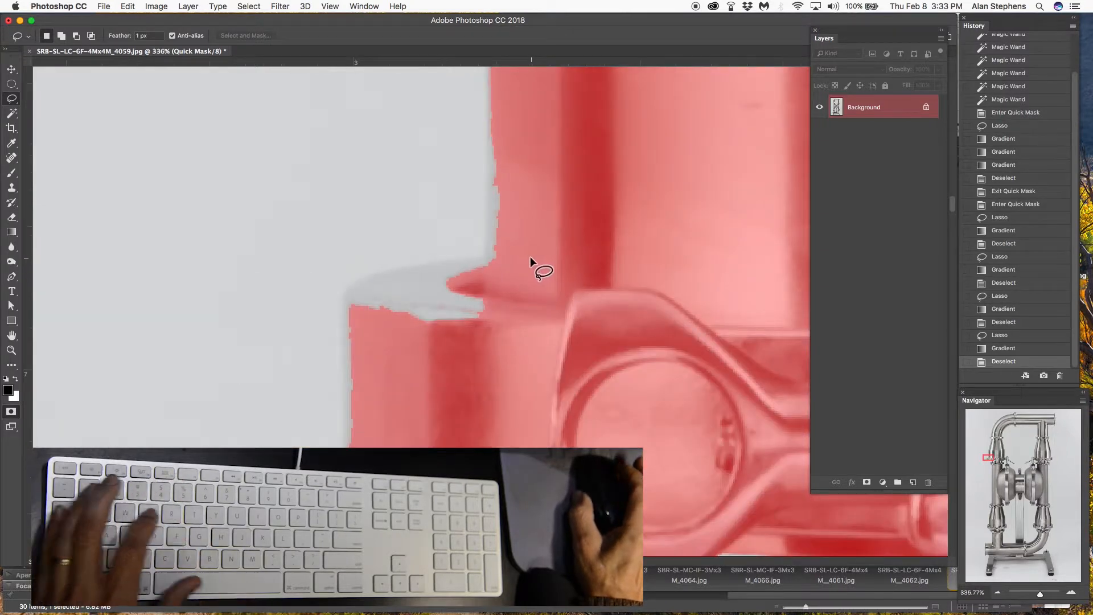
mouse_move(496, 76)
mouse_down()
mouse_move(505, 210)
mouse_move(494, 225)
mouse_up()
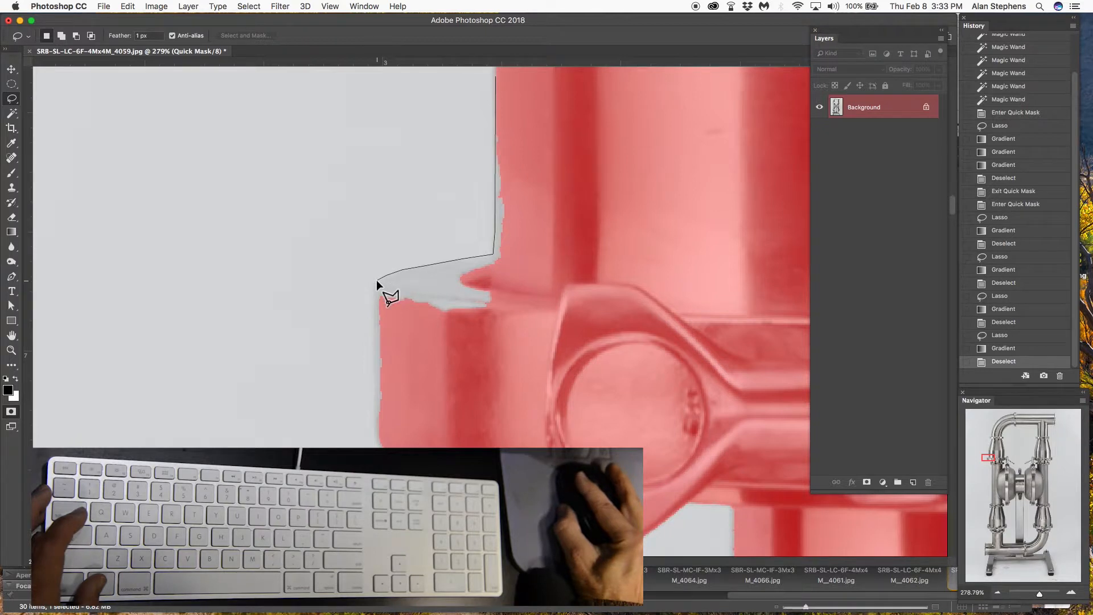
drag(374, 289, 377, 447)
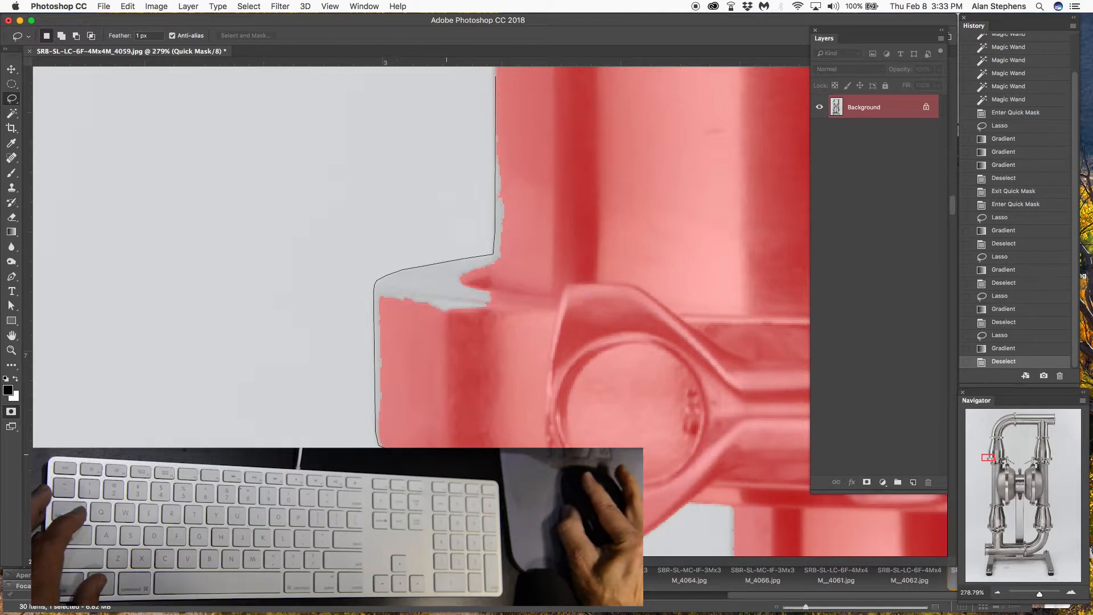
mouse_move(377, 447)
mouse_down()
mouse_move(511, 387)
mouse_move(565, 136)
mouse_up()
drag(509, 77, 504, 78)
Fill the outlined left pipe edge and flange side into the mask with a gradient, and deselect
key(g)
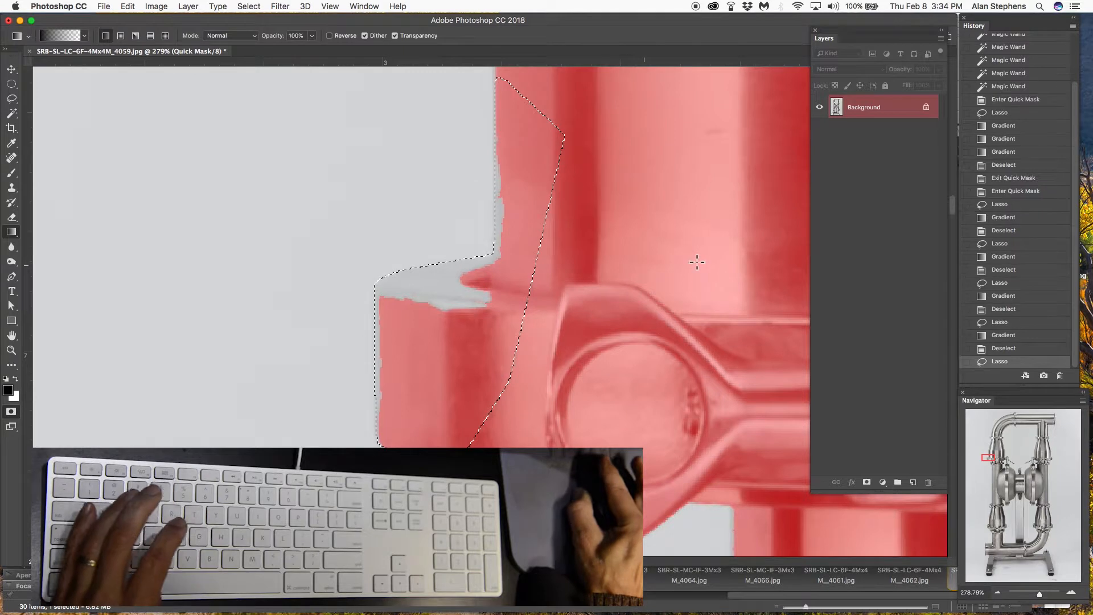
drag(697, 262, 630, 316)
key(ctrl+d)
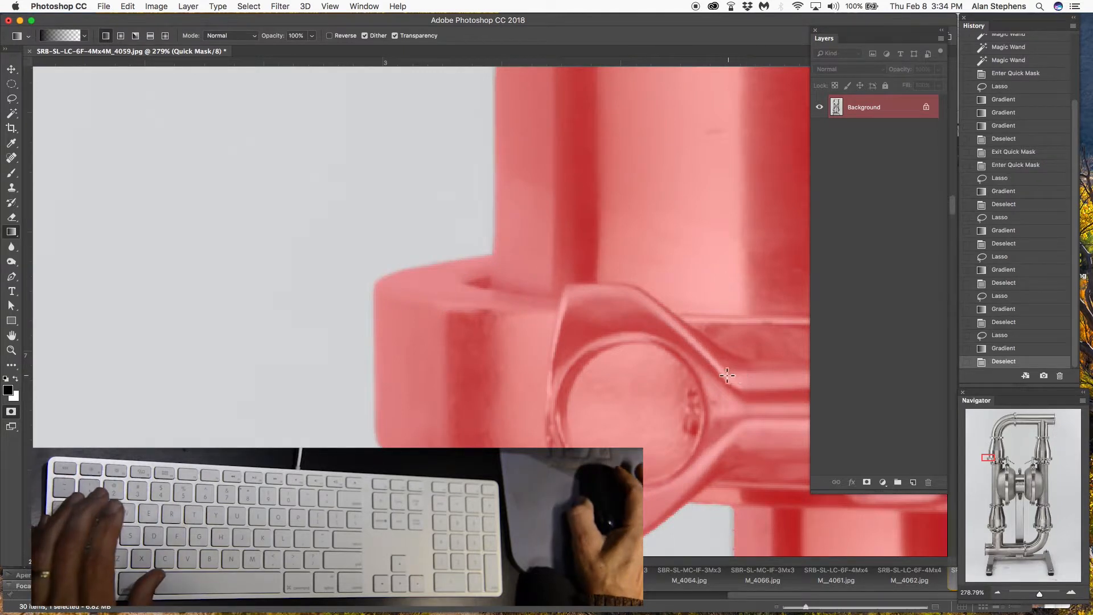
Lasso the stray mask patch on the floor below the right foot of the base and cut it out of the mask
scroll(727, 375, down, 3)
mouse_move(977, 458)
mouse_down()
mouse_move(998, 479)
mouse_move(978, 477)
mouse_up()
scroll(645, 452, down, 4)
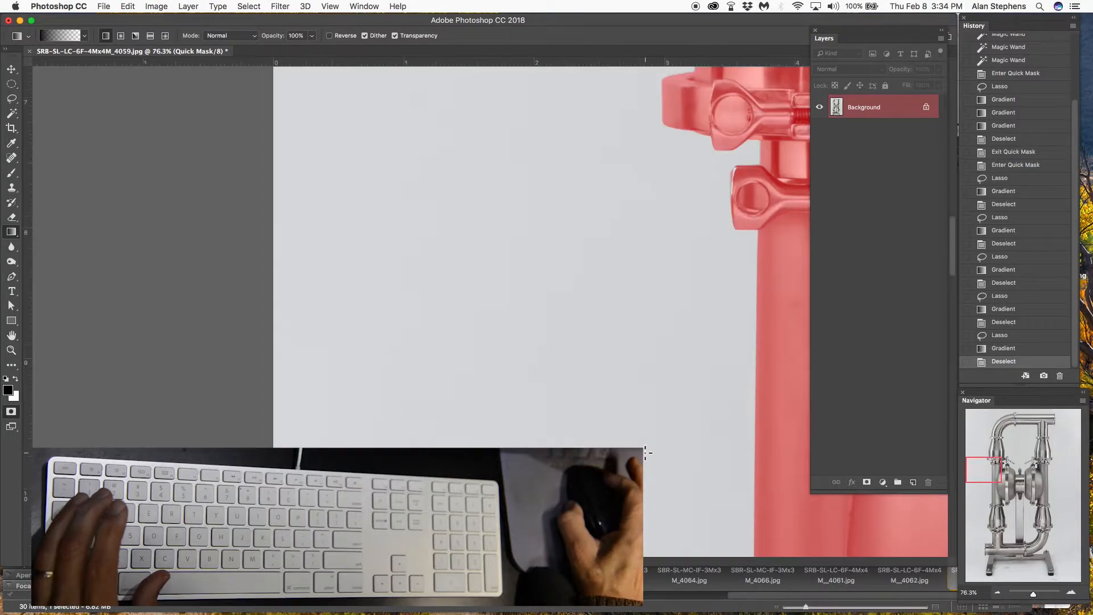
scroll(645, 452, down, 6)
scroll(478, 414, up, 2)
scroll(501, 444, up, 1)
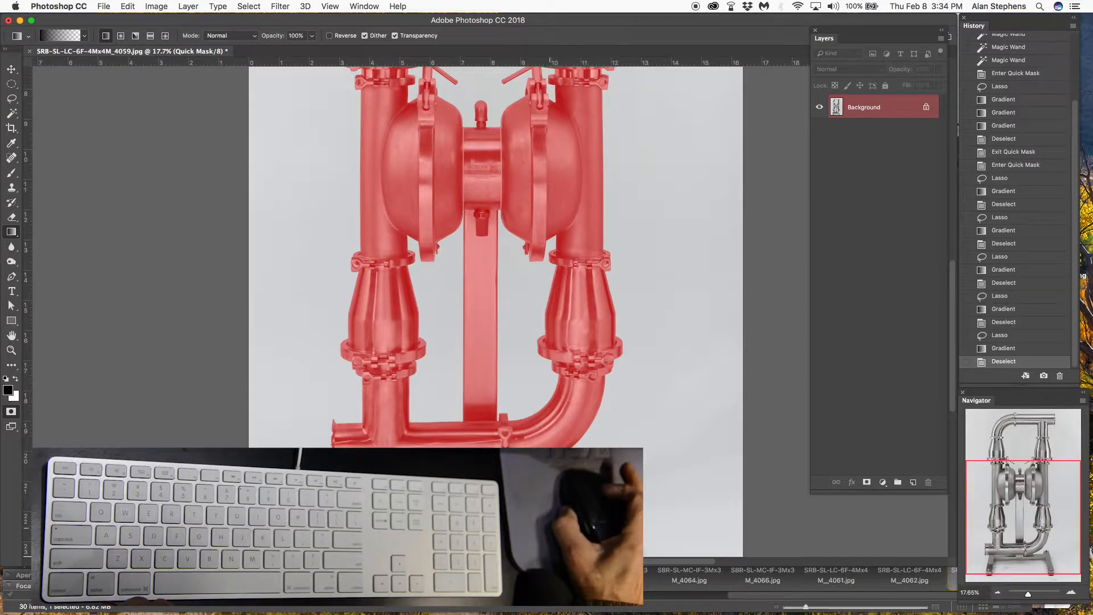
scroll(542, 527, up, 5)
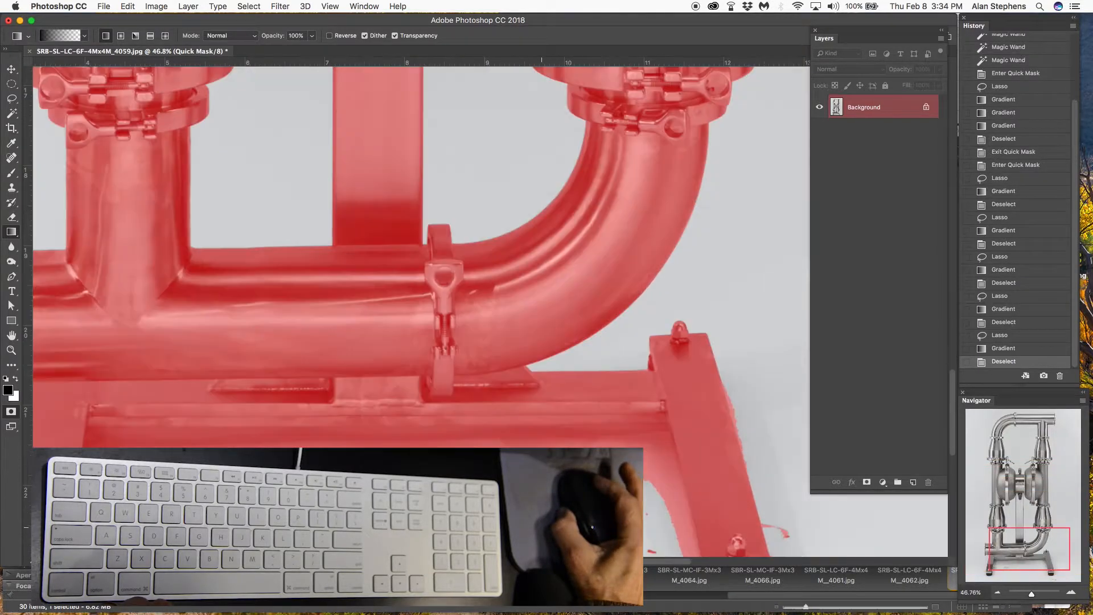
drag(1032, 542, 1041, 558)
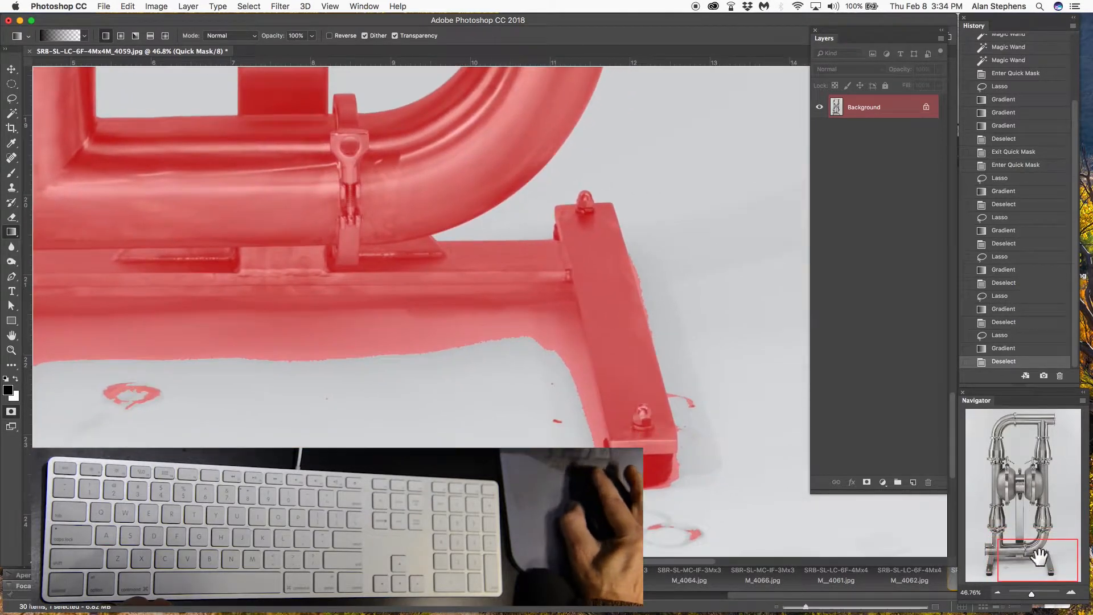
key(l)
mouse_move(704, 513)
mouse_down()
mouse_move(707, 554)
mouse_move(722, 515)
mouse_up()
key(super+x)
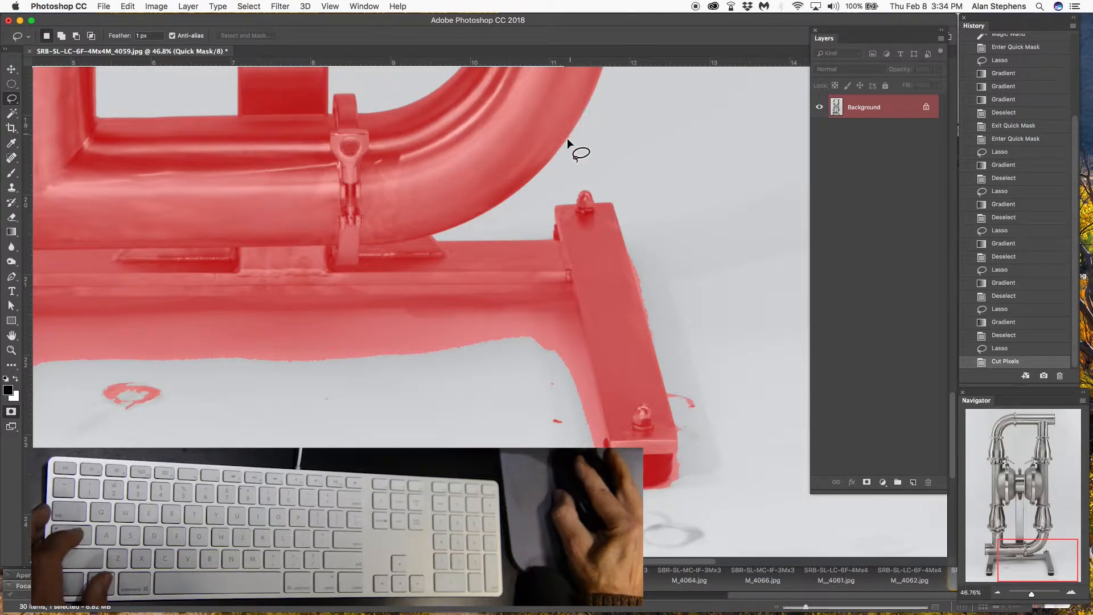
Lasso the shadow area along the outer edge of the base's right leg and cut its mask spill away
alt+click(614, 209)
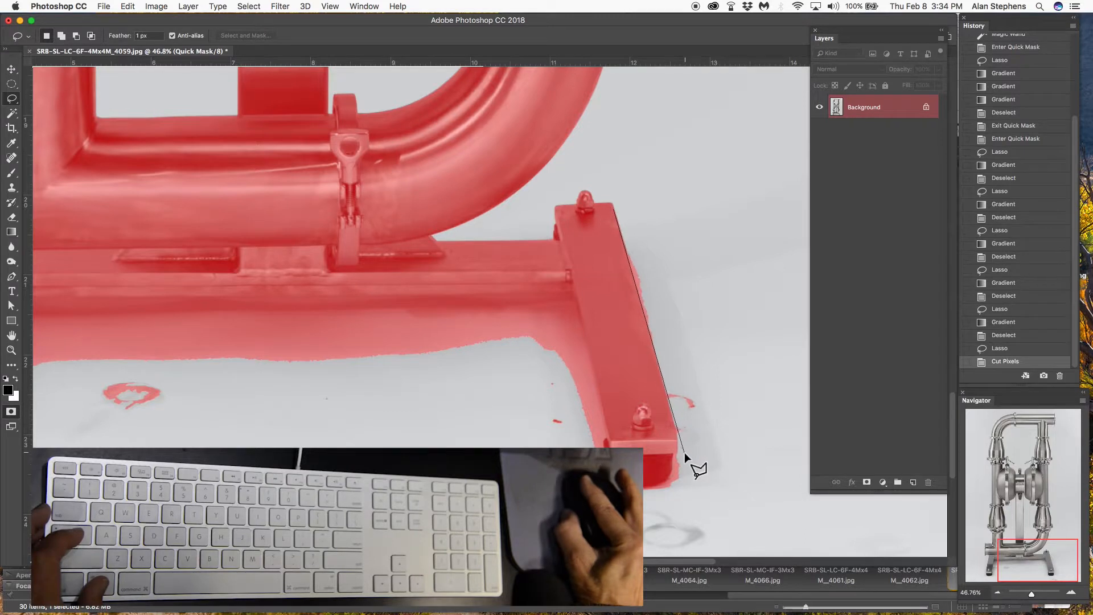
mouse_move(683, 456)
mouse_down()
mouse_move(735, 445)
mouse_move(731, 354)
mouse_move(670, 237)
mouse_move(624, 211)
mouse_up()
key(g)
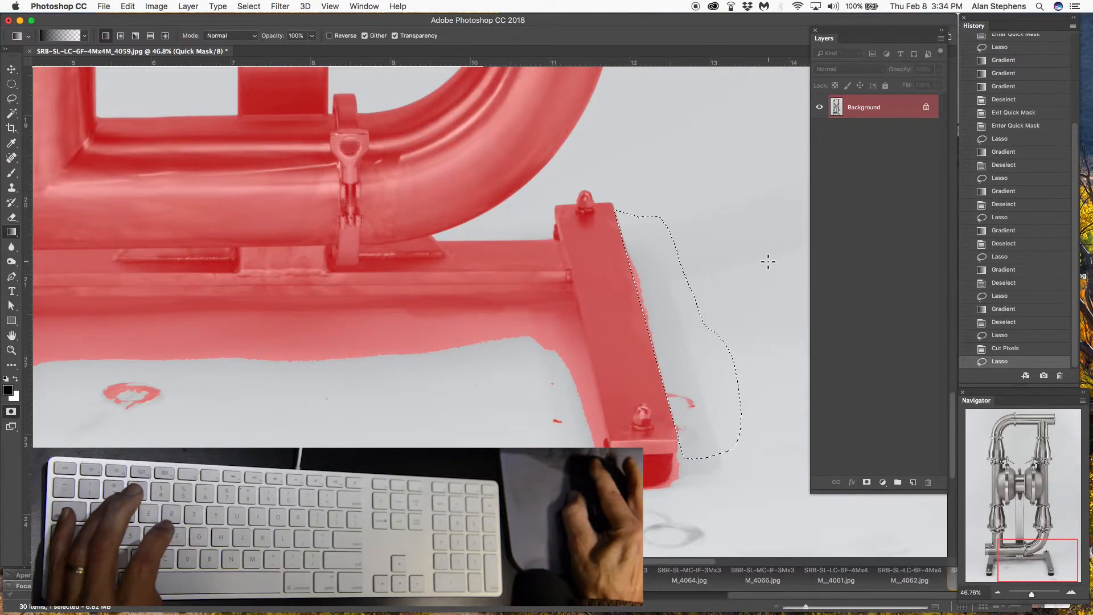
drag(769, 262, 763, 262)
key(super+z)
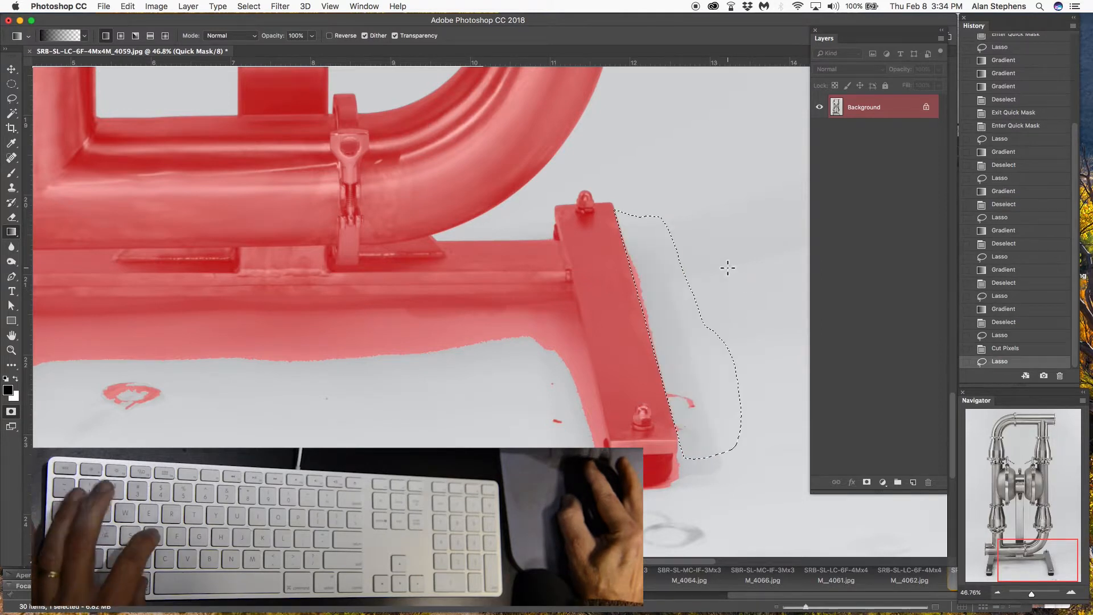
key(super+x)
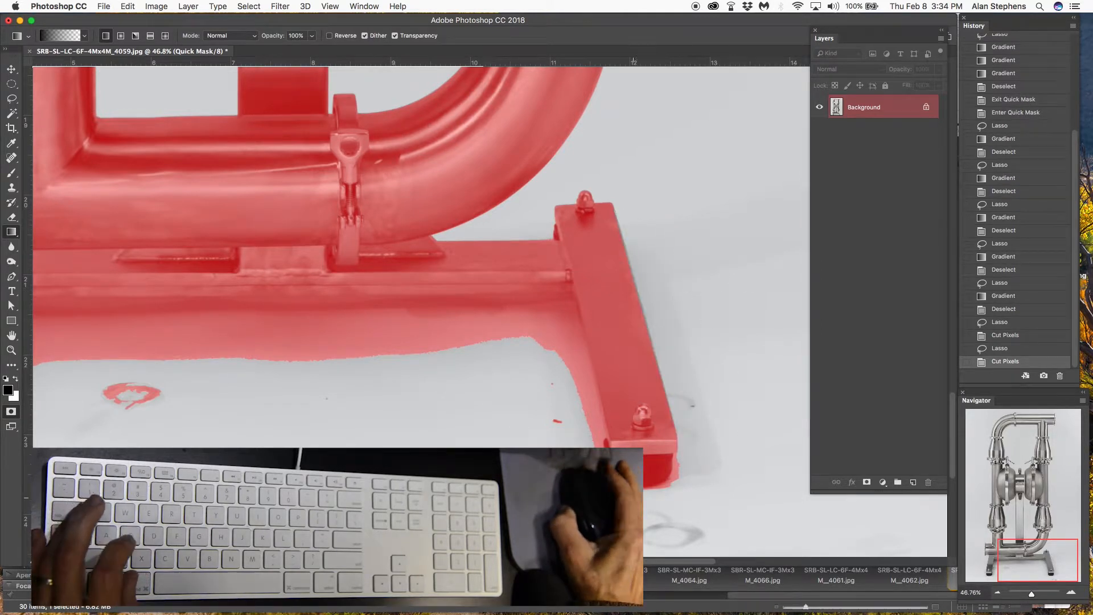
Draw a closed, rounded practice path with the Pen tool on the empty floor beside the base's right leg, and revert to before it
scroll(632, 497, up, 4)
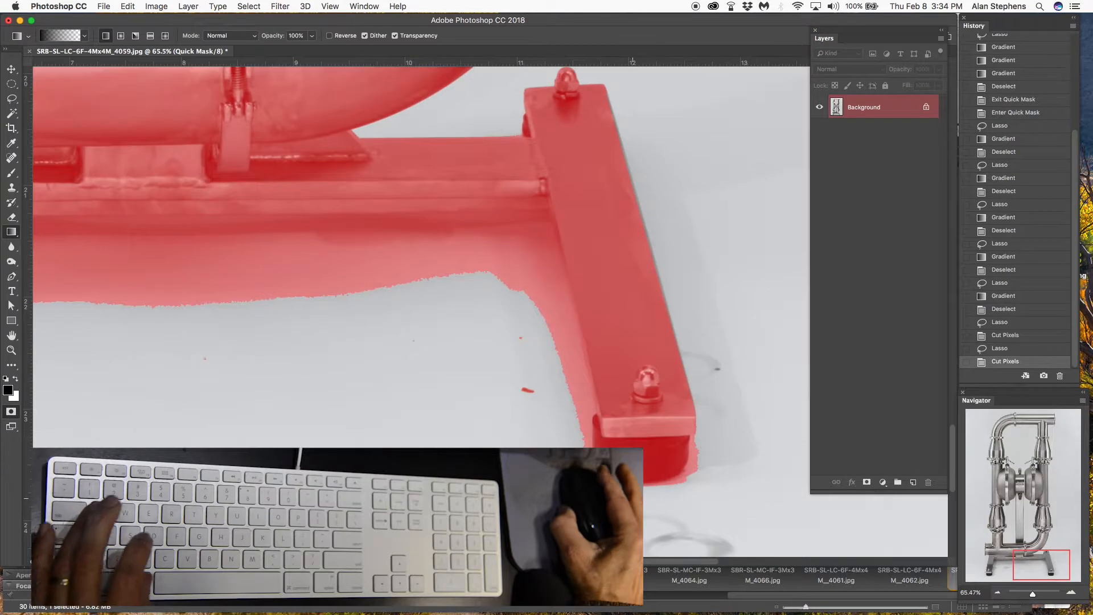
key(p)
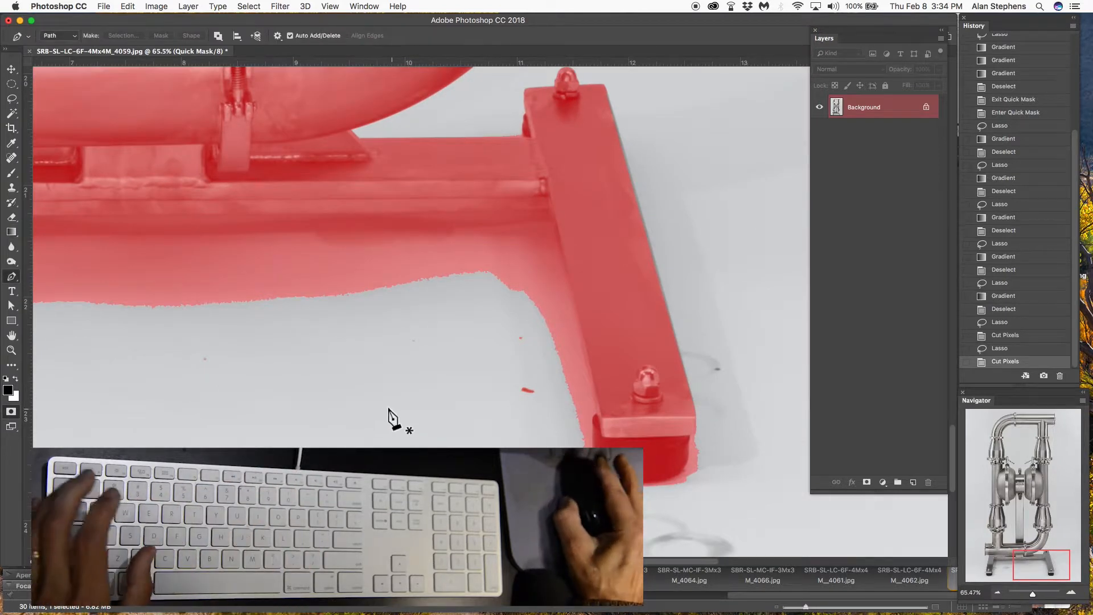
click(323, 388)
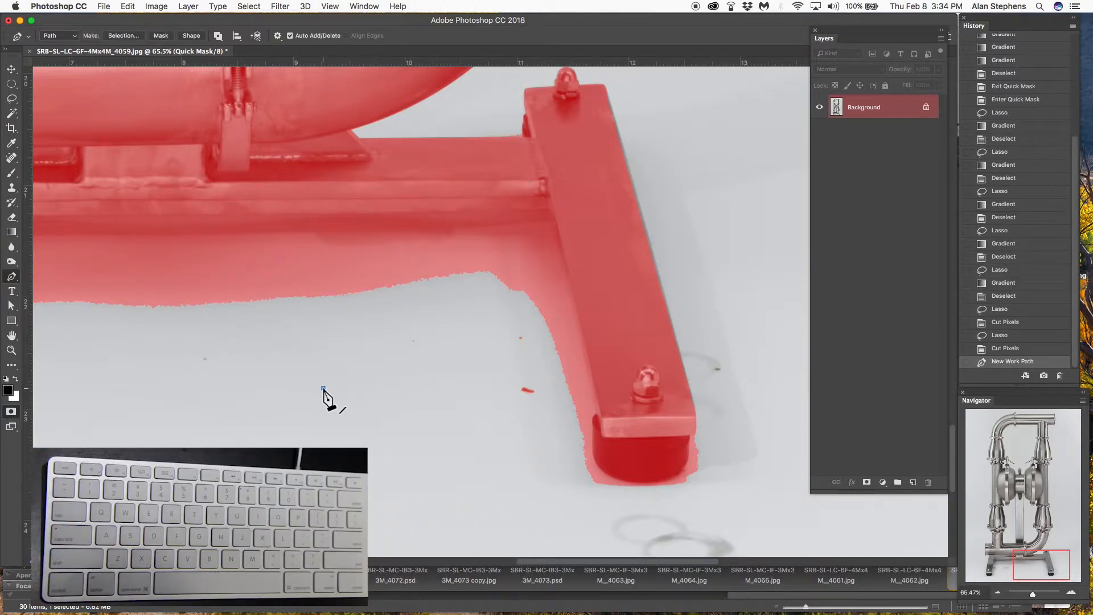
click(395, 393)
click(441, 409)
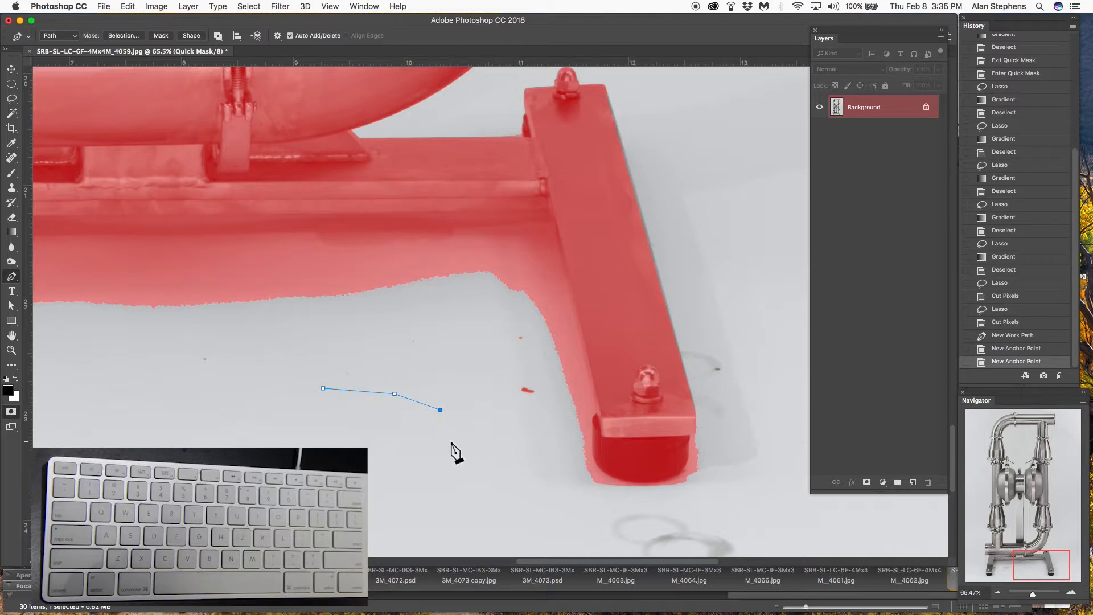
drag(454, 466, 456, 452)
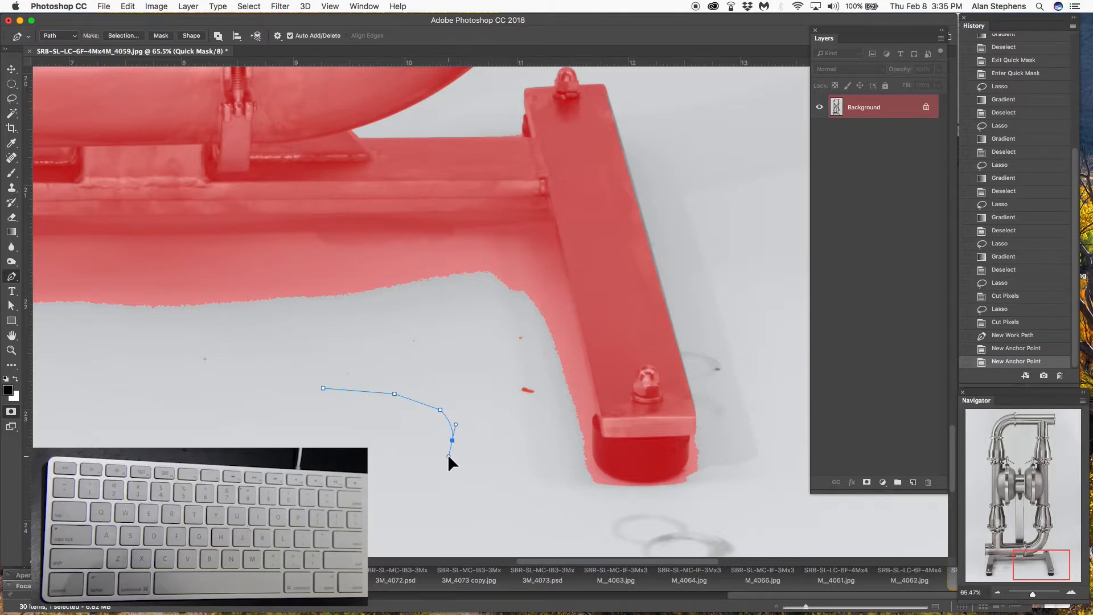
drag(450, 448, 450, 449)
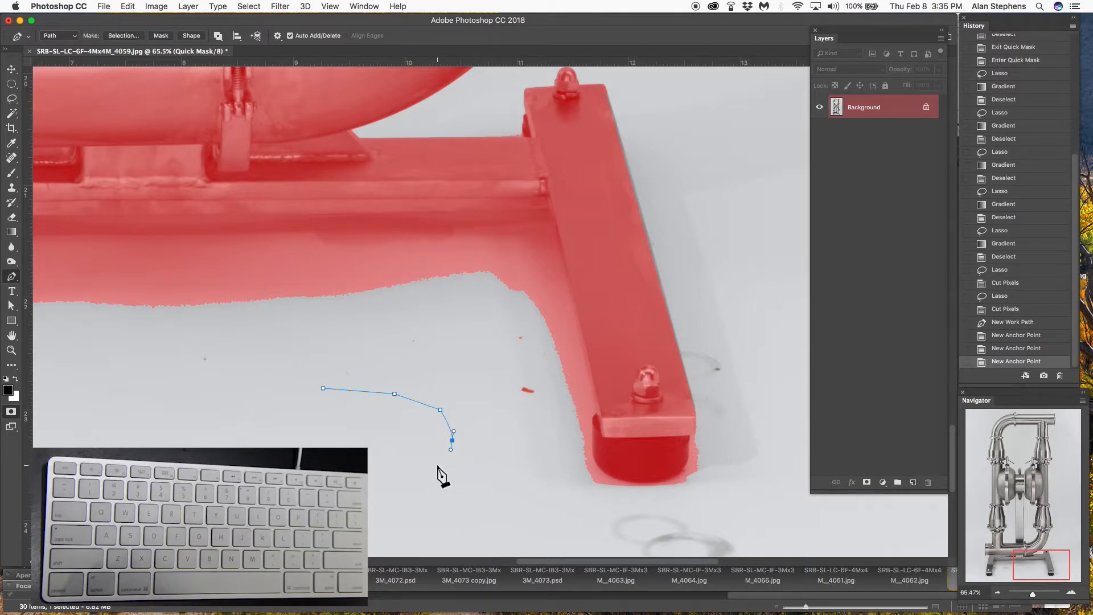
drag(429, 474, 424, 474)
drag(401, 475, 354, 470)
drag(298, 429, 296, 389)
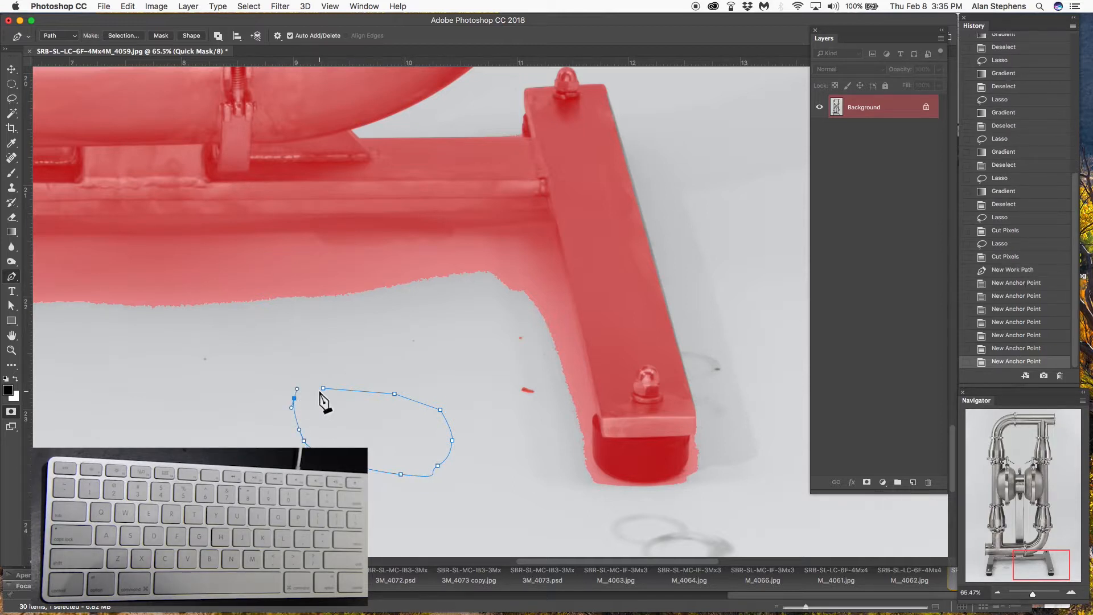
click(309, 383)
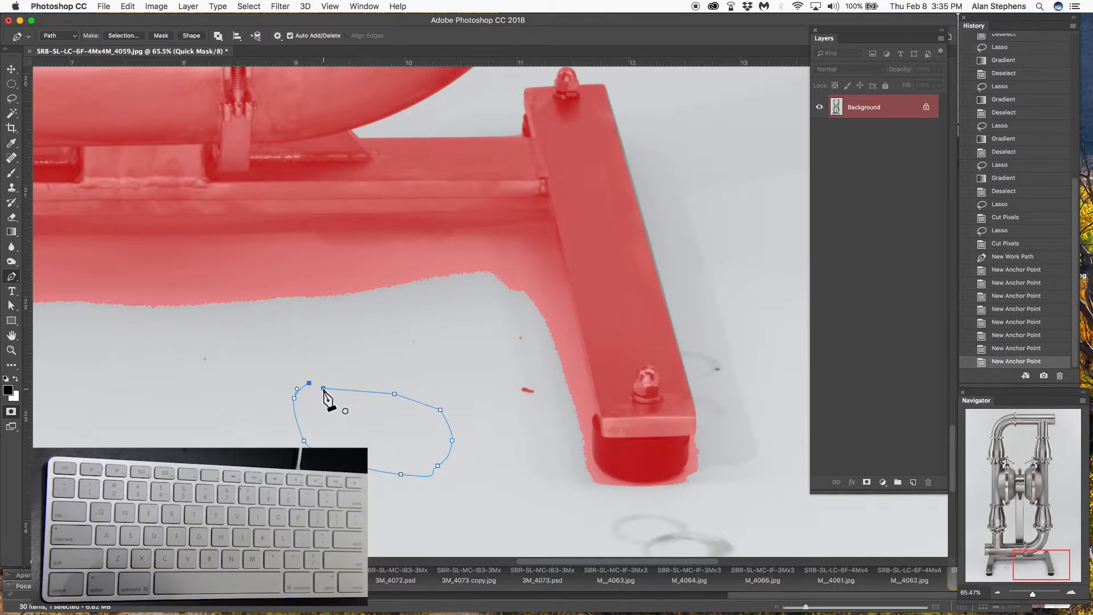
click(323, 388)
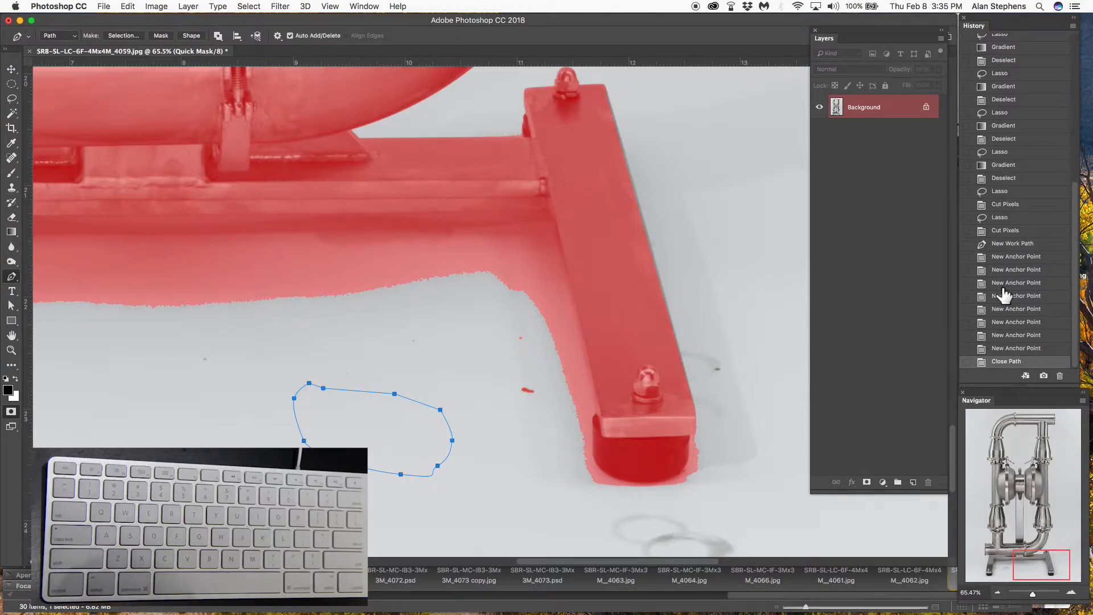
click(1012, 244)
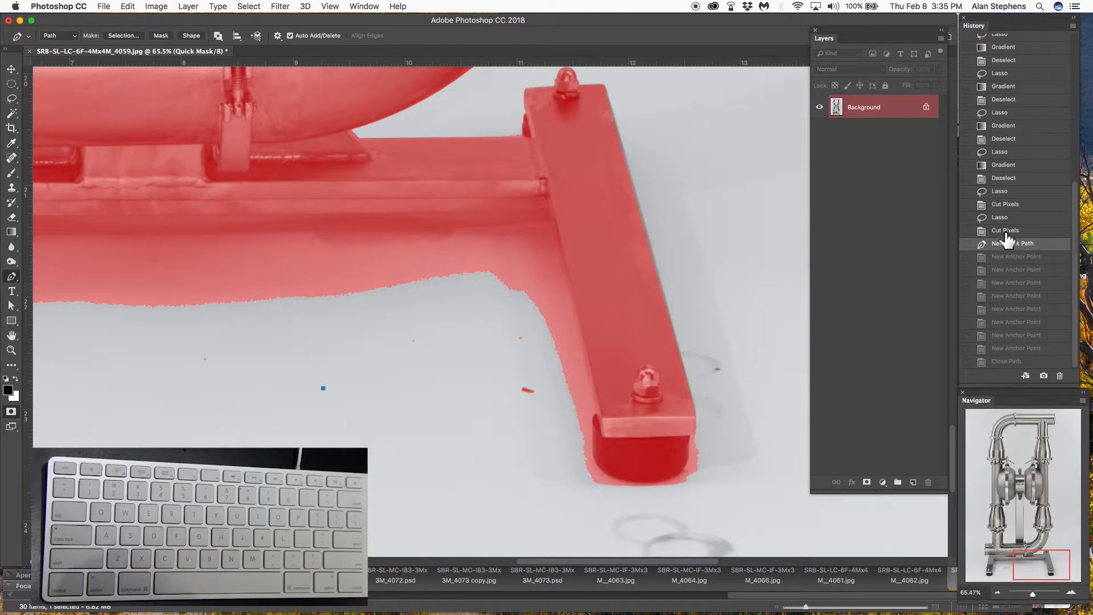
click(1005, 230)
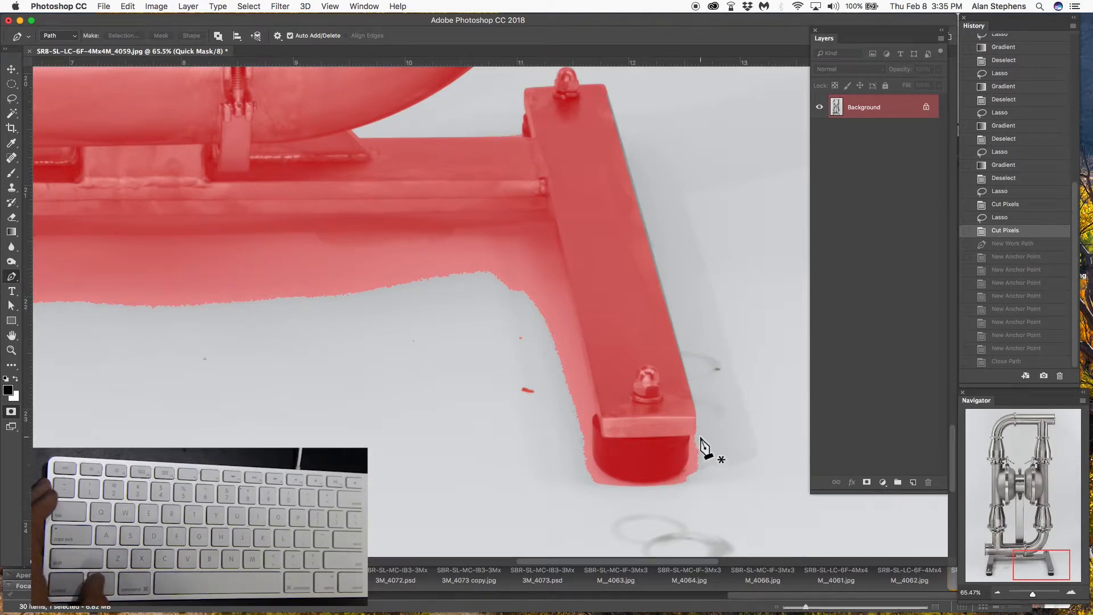
Start a pen path beside the front end plate's lower right corner and trace the rubber foot's right side and underside
scroll(701, 444, up, 4)
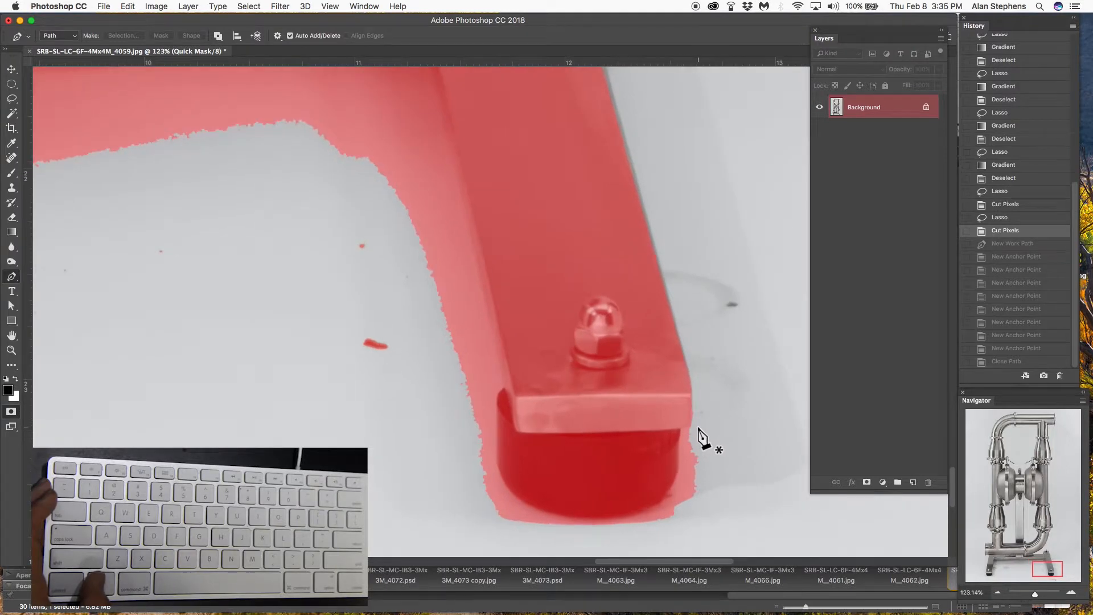
click(699, 426)
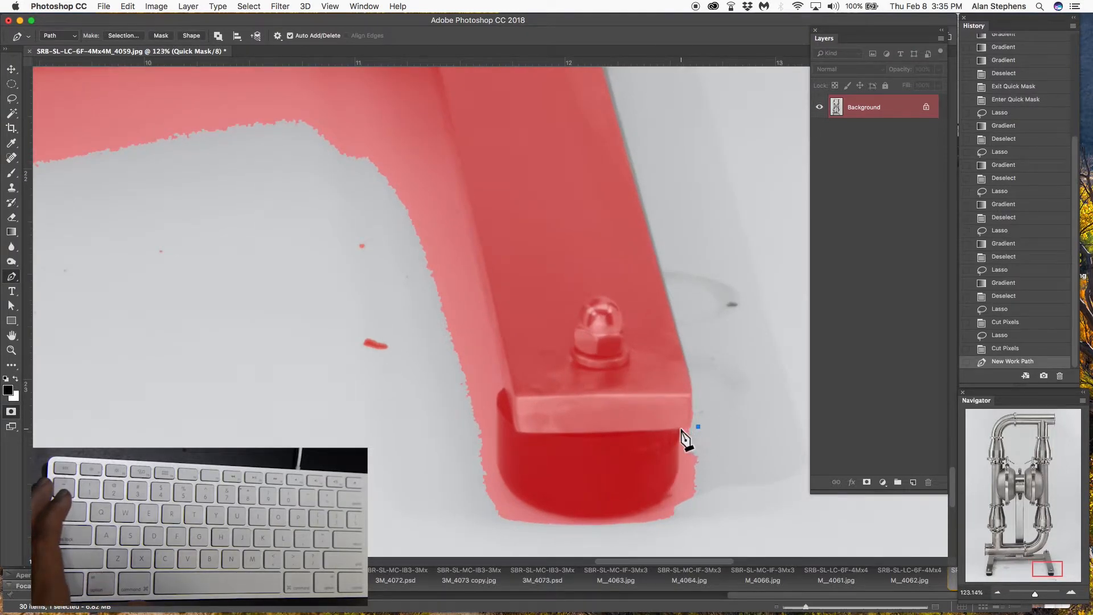
click(681, 430)
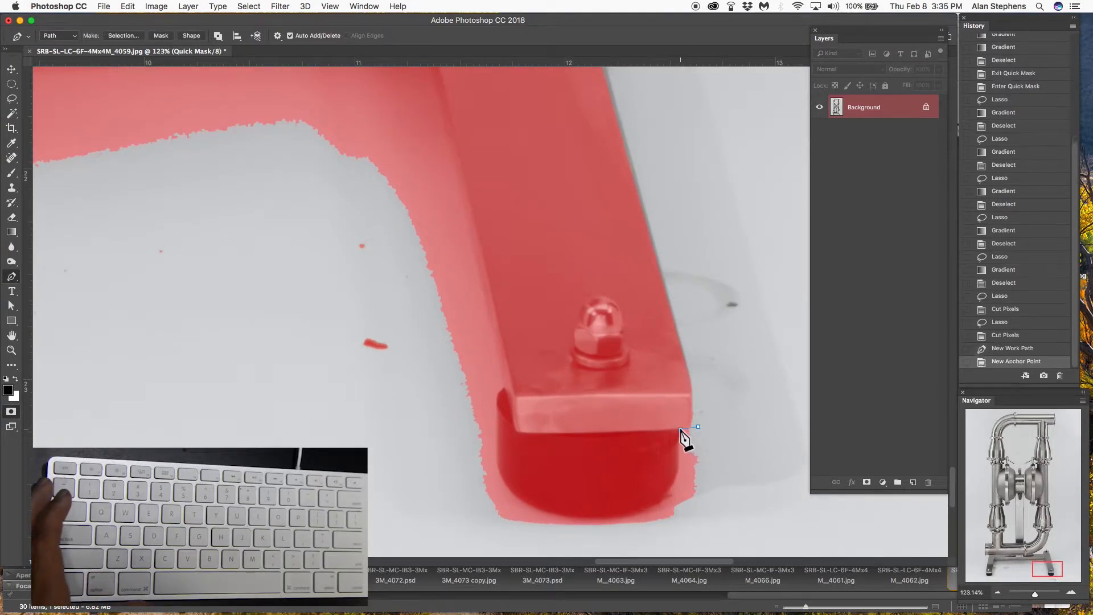
click(678, 473)
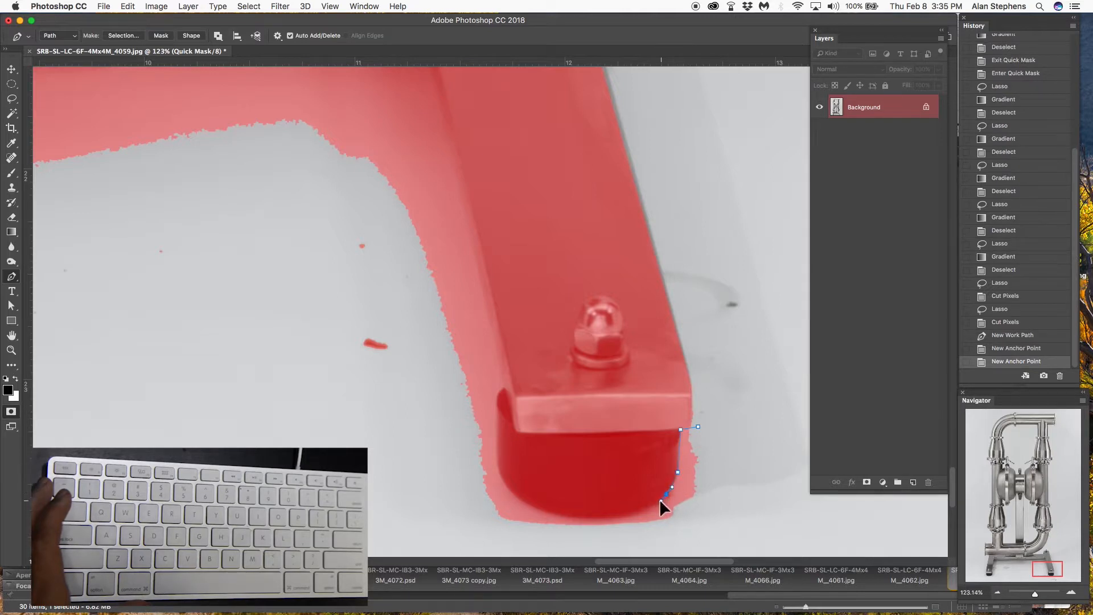
drag(660, 500, 660, 501)
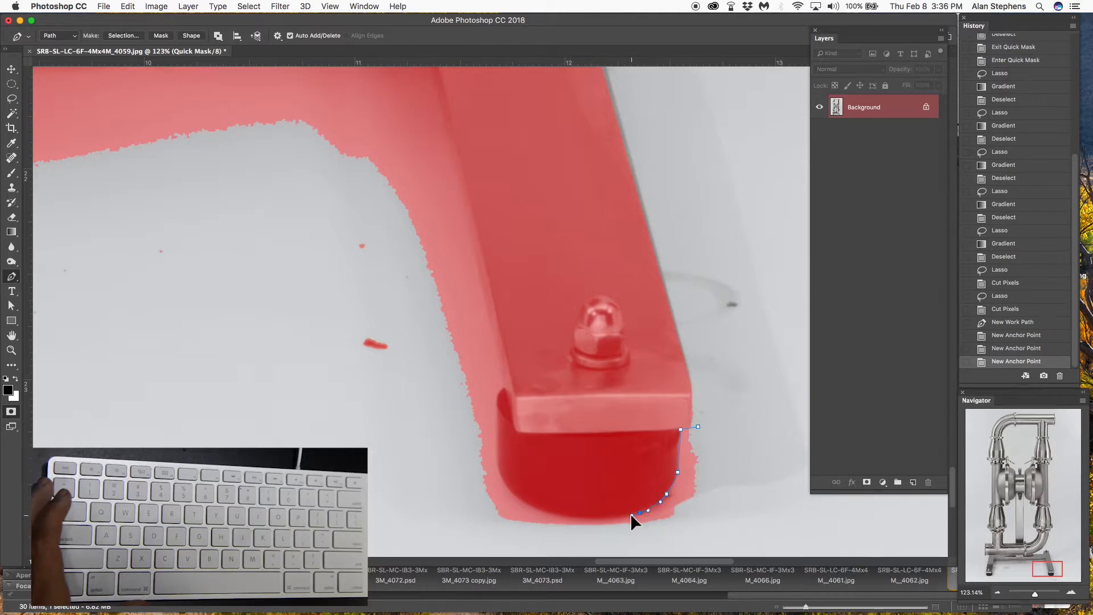
drag(630, 514, 631, 515)
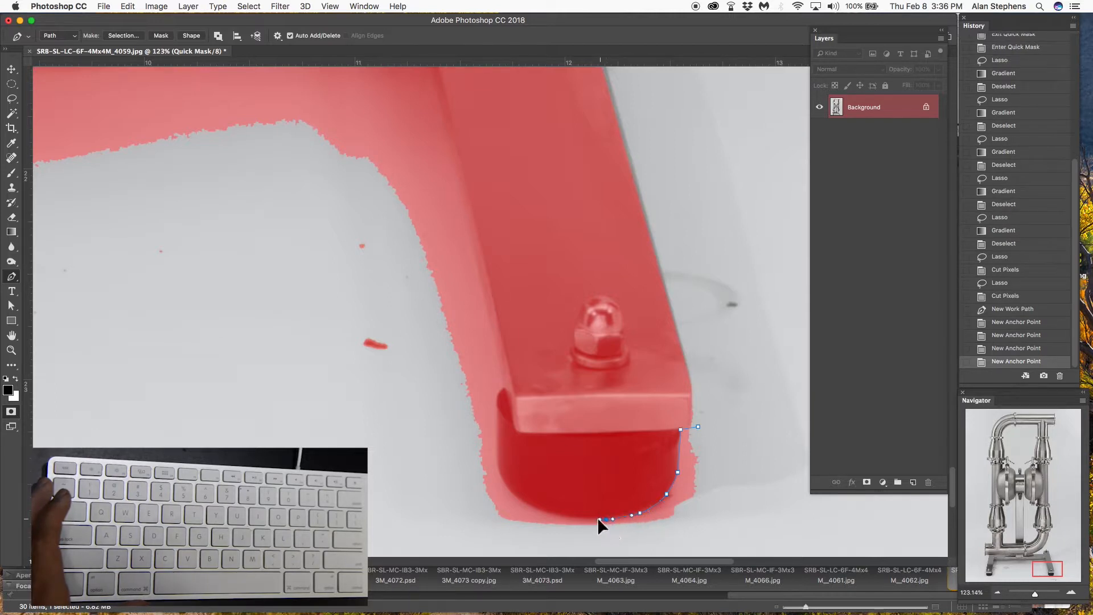
click(598, 519)
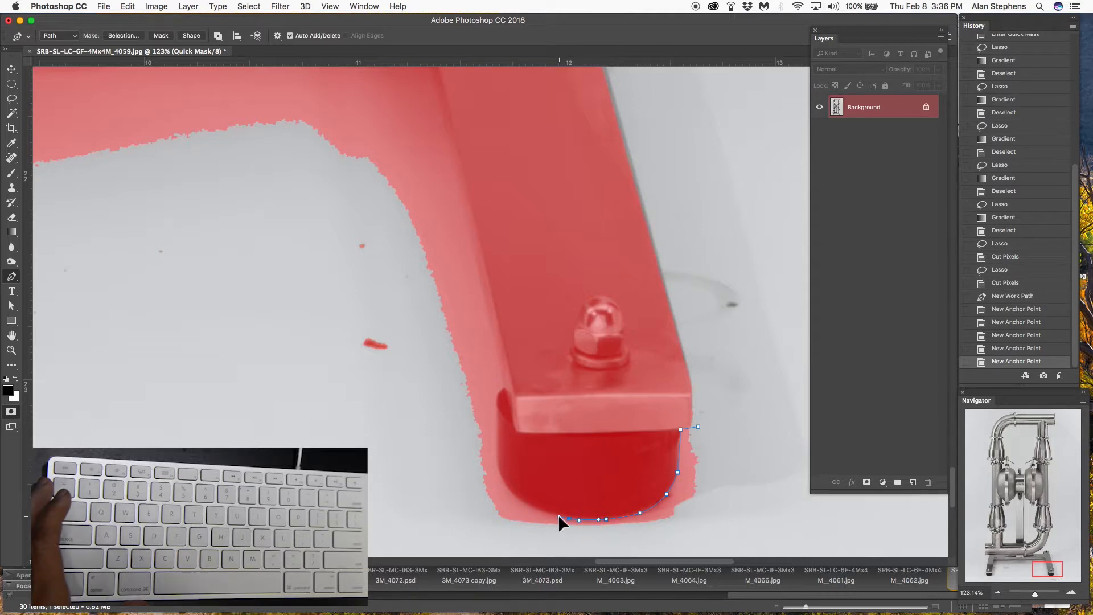
Continue the pen path around the rubber foot's lower left curve and up its left side to the tip beside the end plate
click(559, 516)
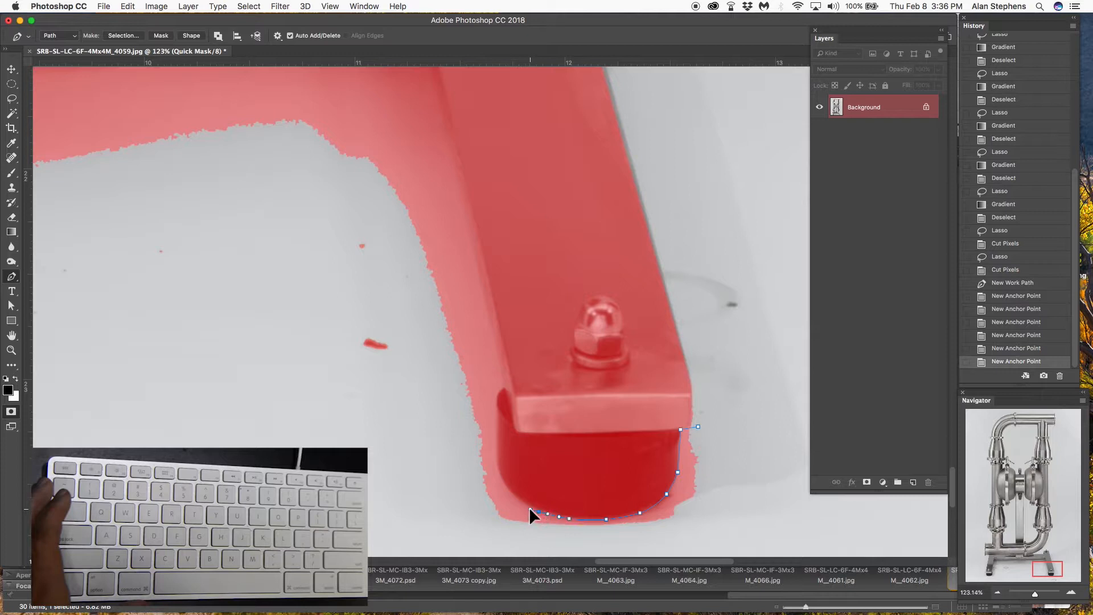
click(528, 506)
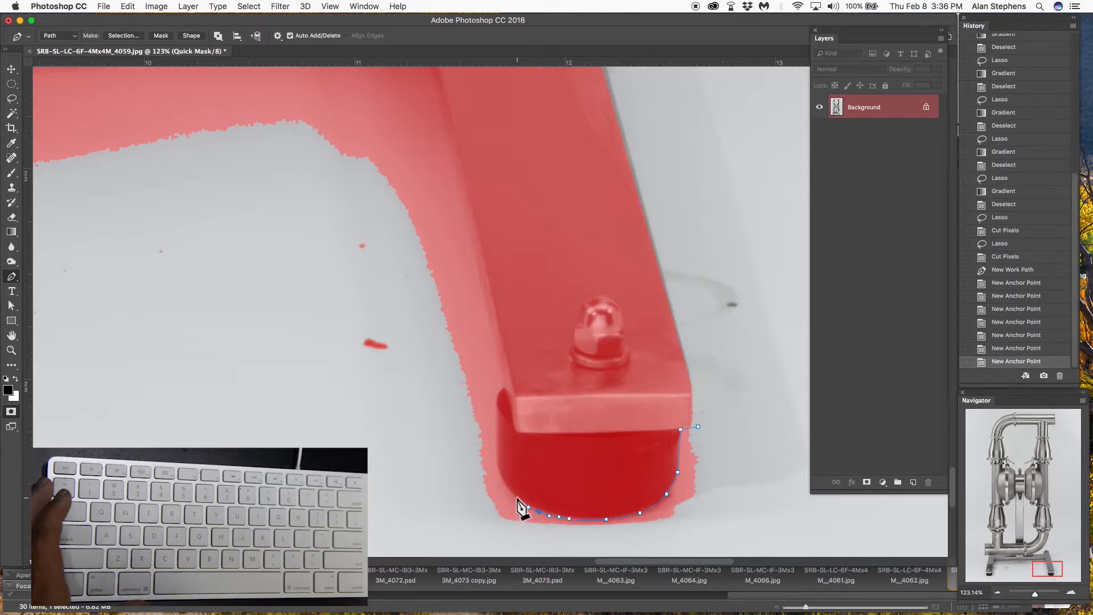
click(512, 494)
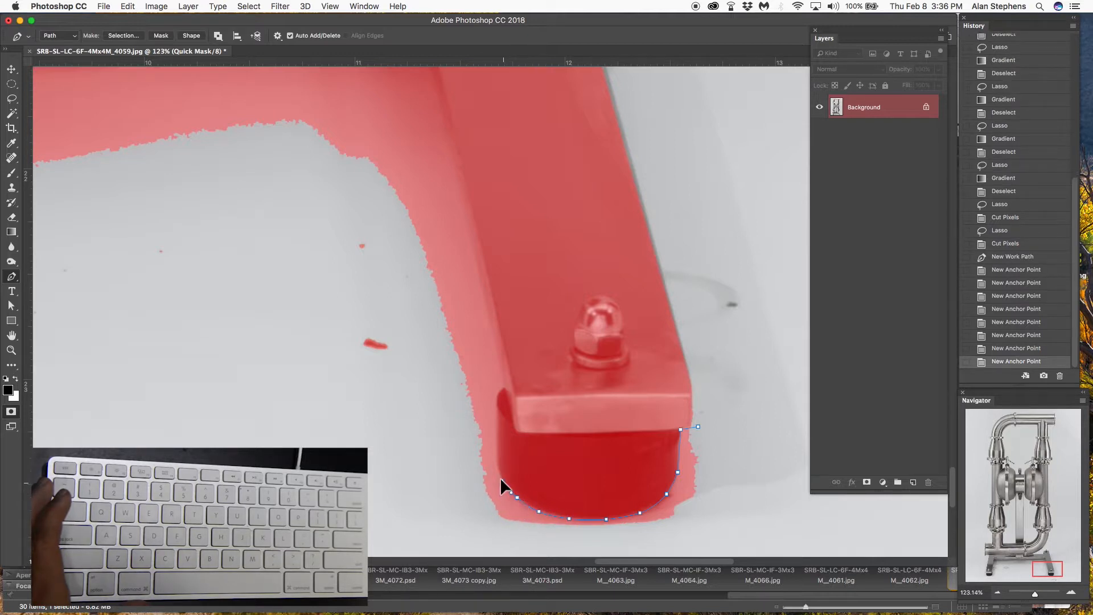
click(497, 467)
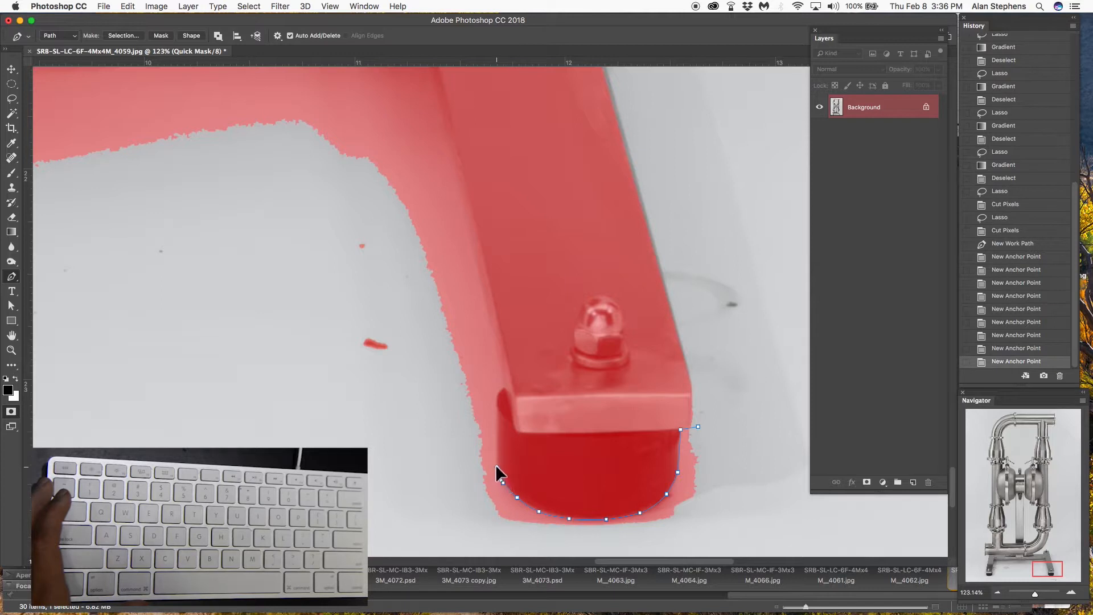
click(498, 405)
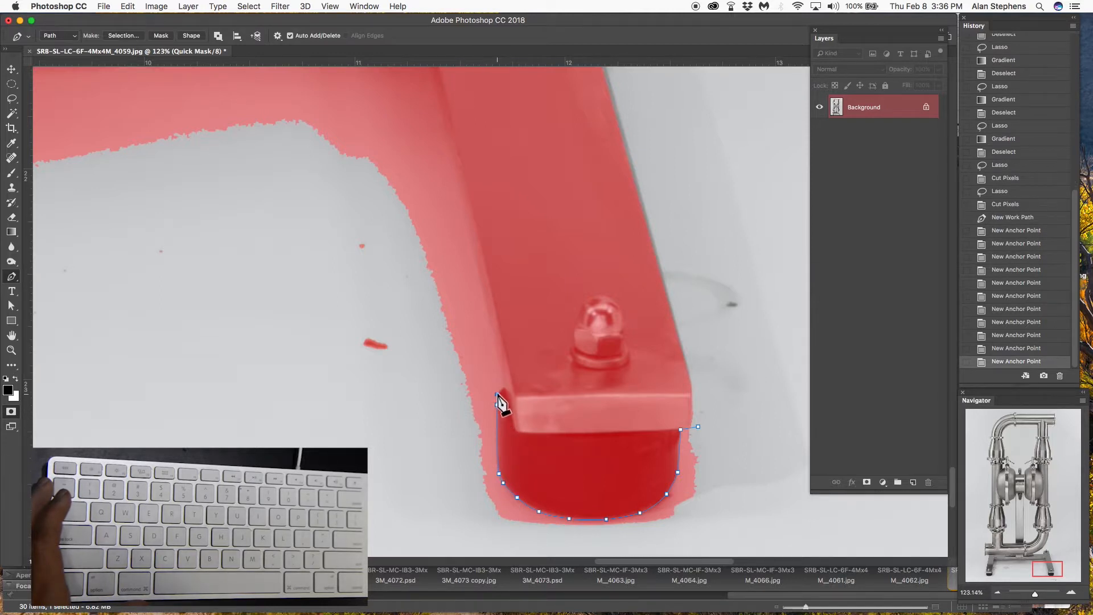
click(498, 391)
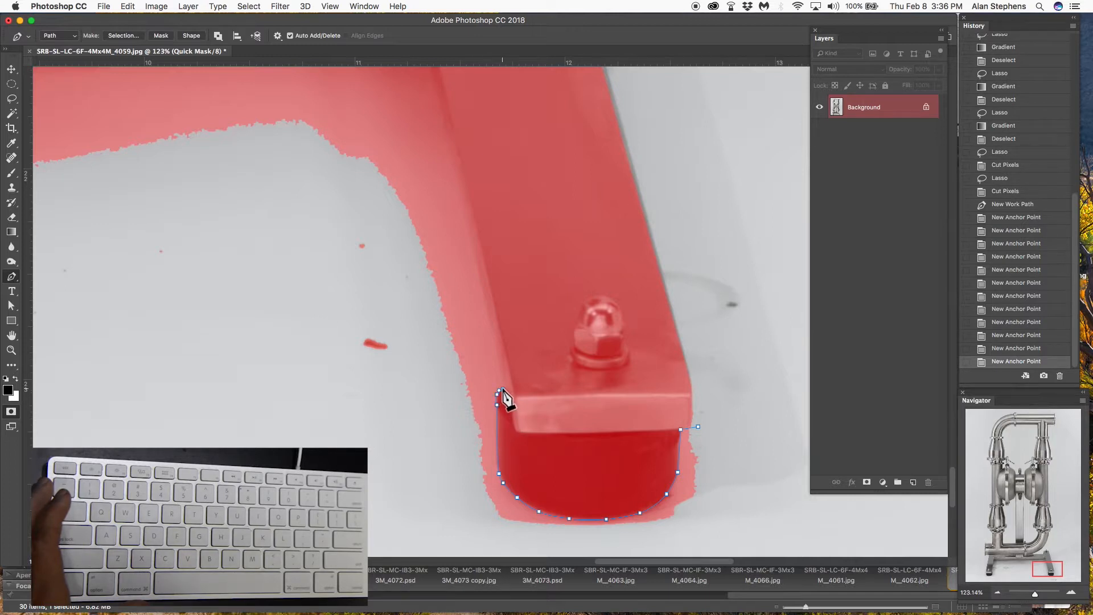
click(502, 390)
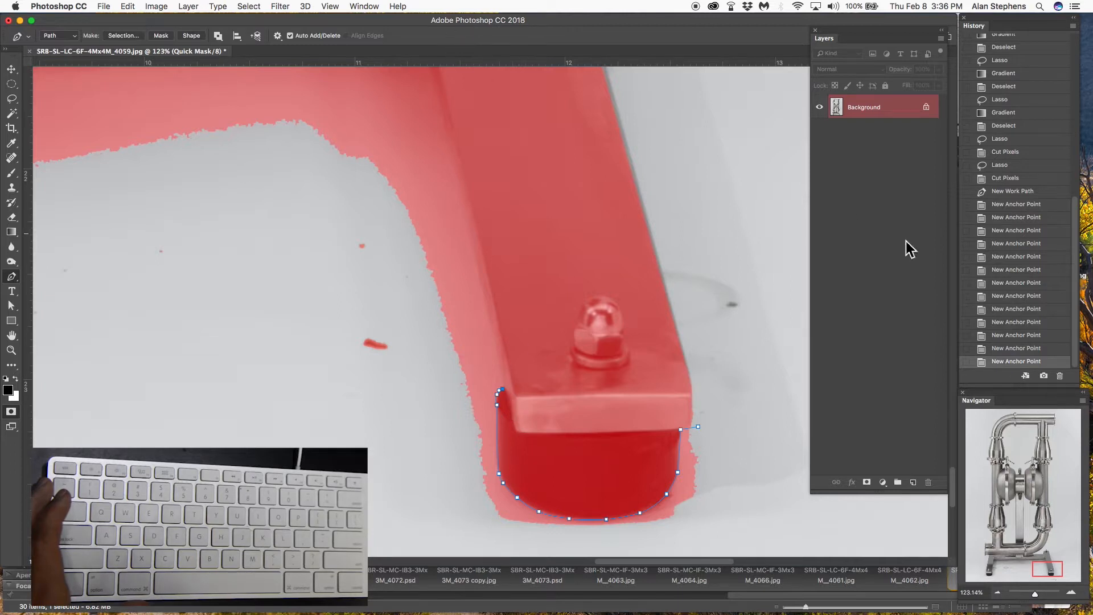
Try to extend the path up the right leg's inner edge and along the underside of the crossbeam
drag(949, 480, 954, 468)
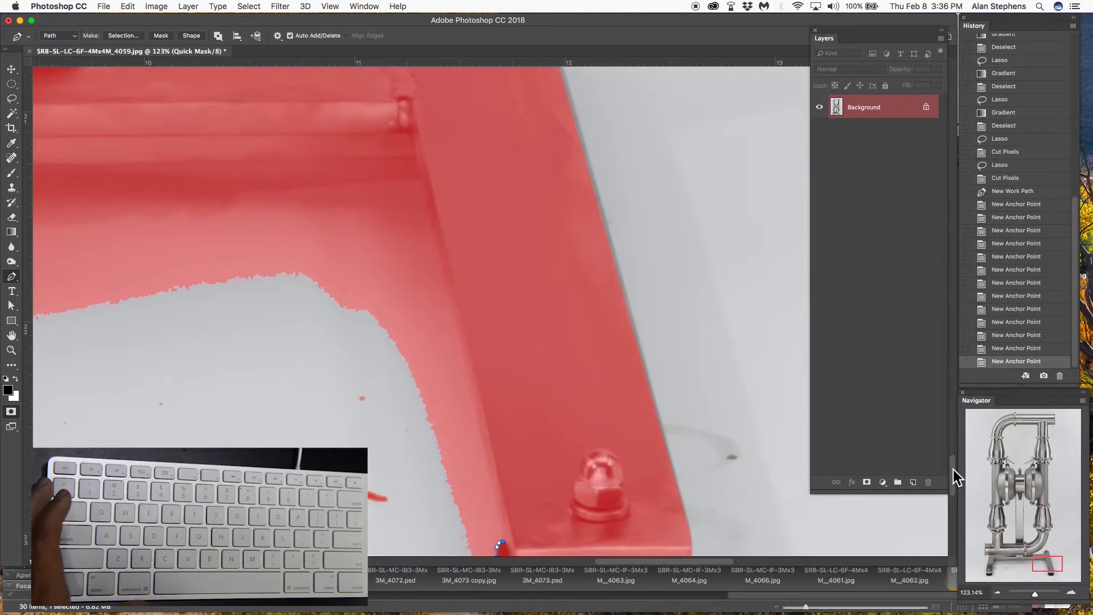
click(417, 182)
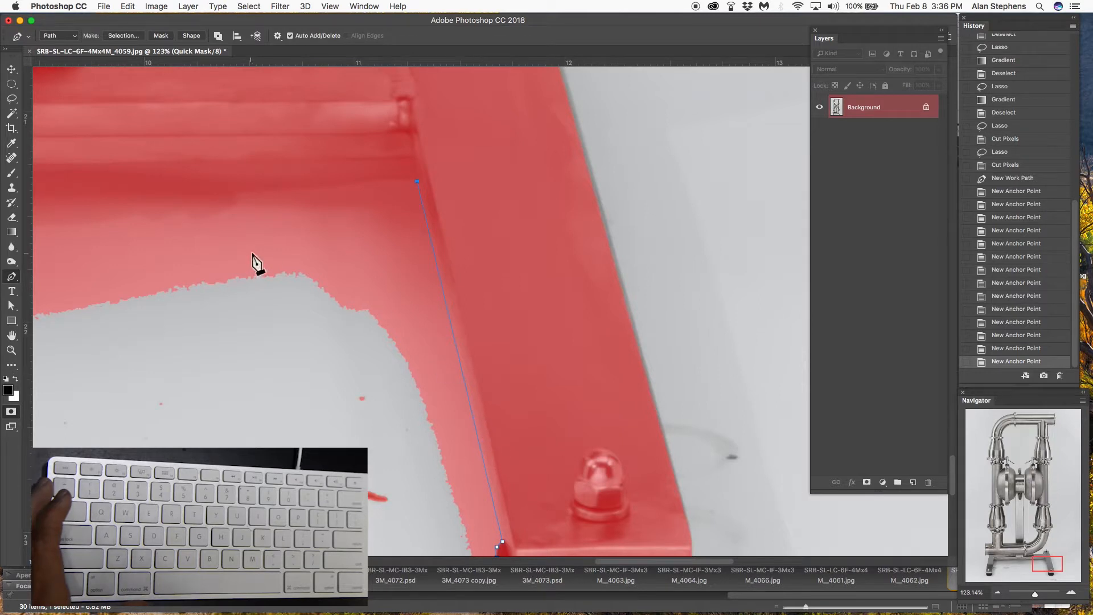
drag(1047, 563, 1036, 561)
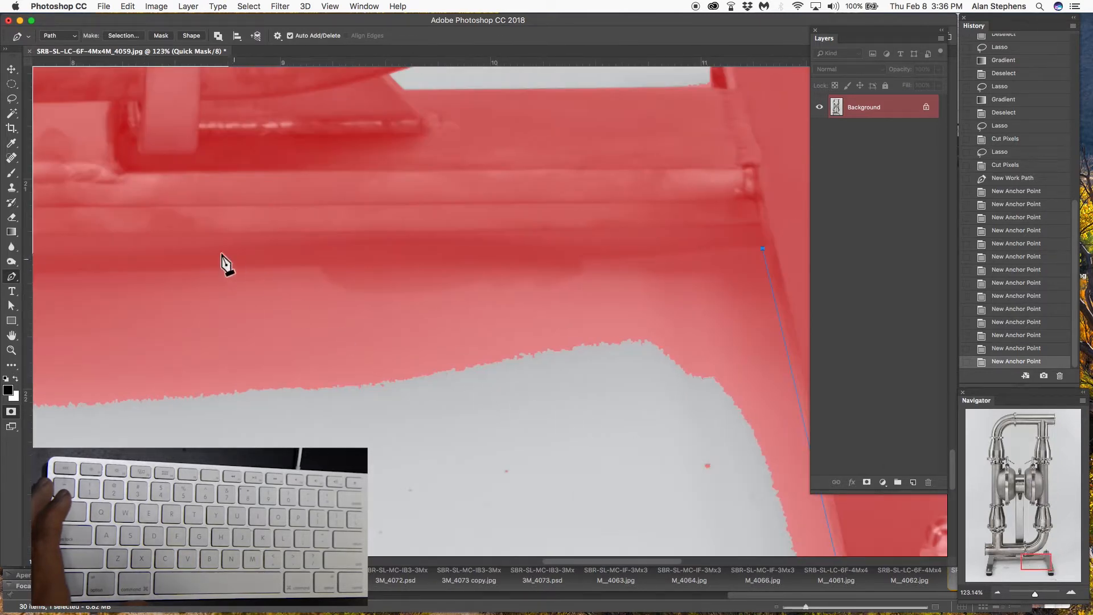
click(195, 234)
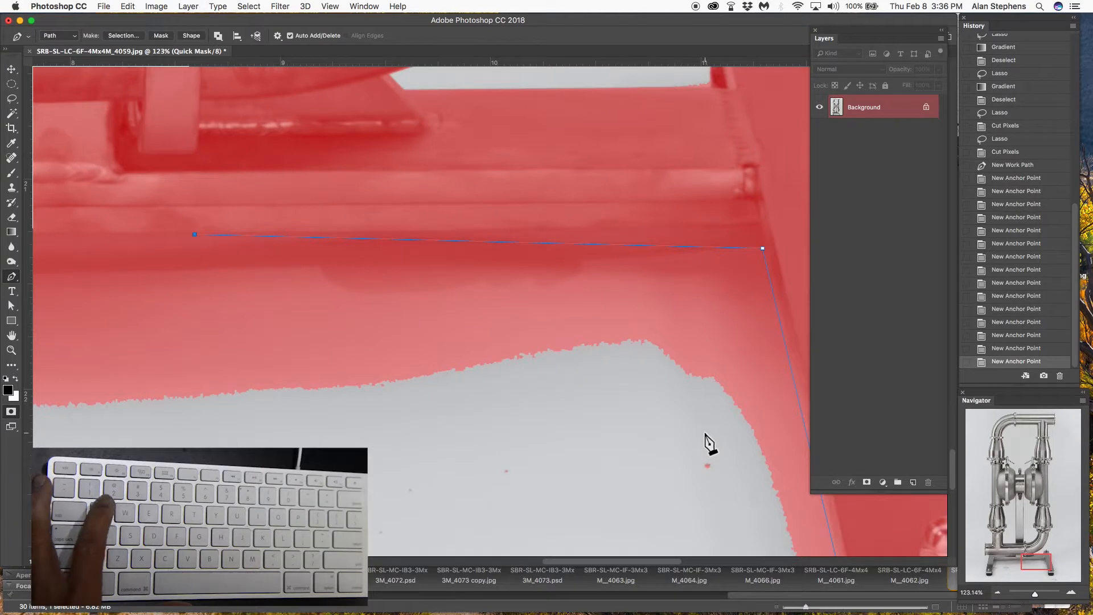
Check the path against the photo outside Quick Mask, and step back to before the leg and crossbeam anchor points
key(q)
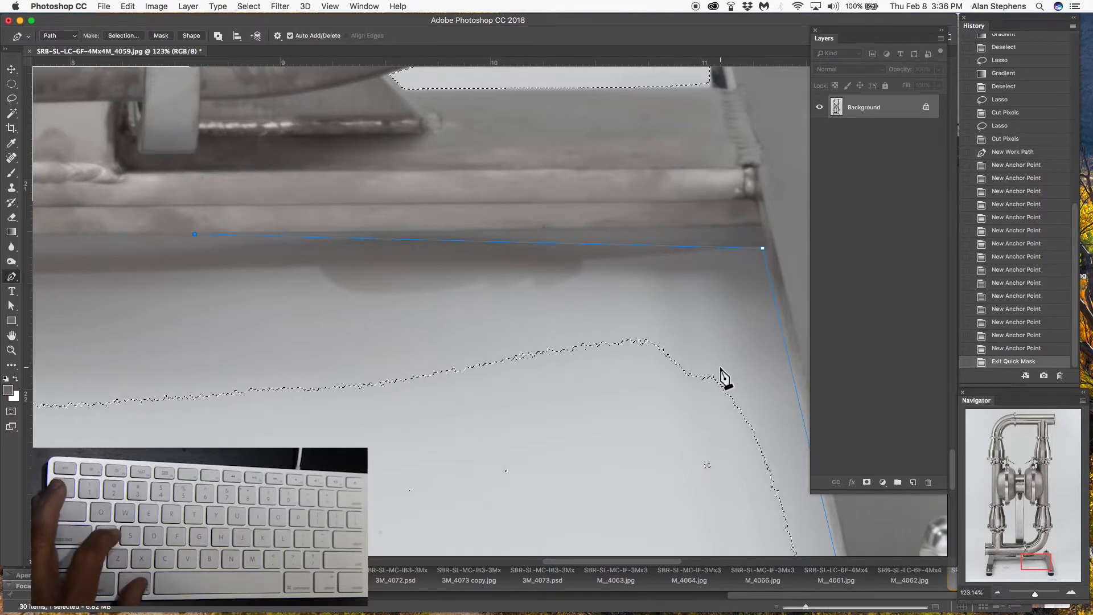
click(1026, 335)
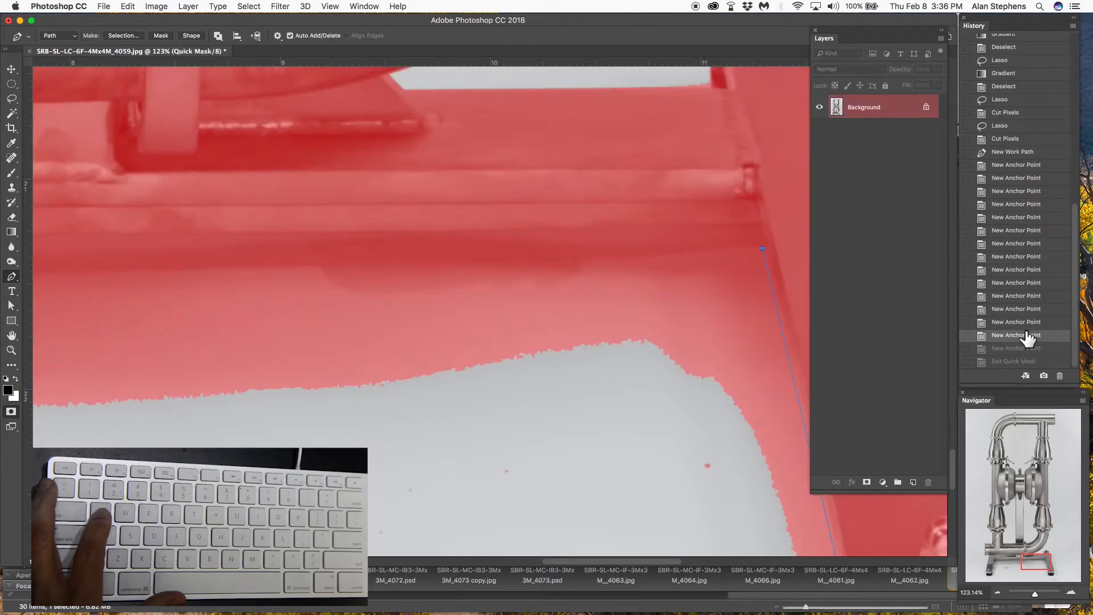
click(1023, 322)
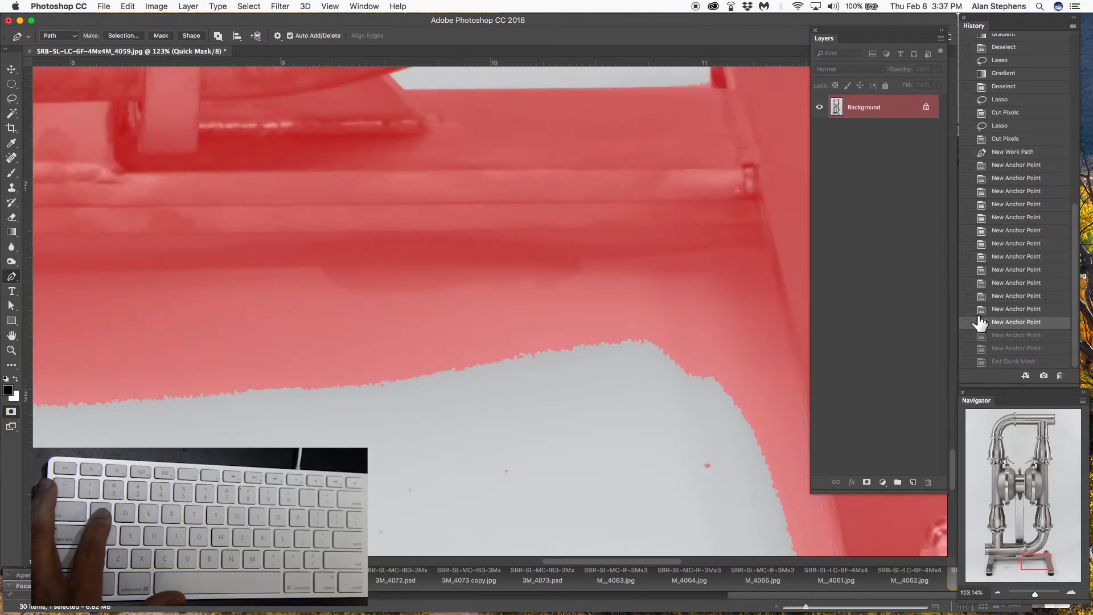
Extend the pen path to the right leg's inner corner and along the crossbeam's underside to the left leg
click(759, 225)
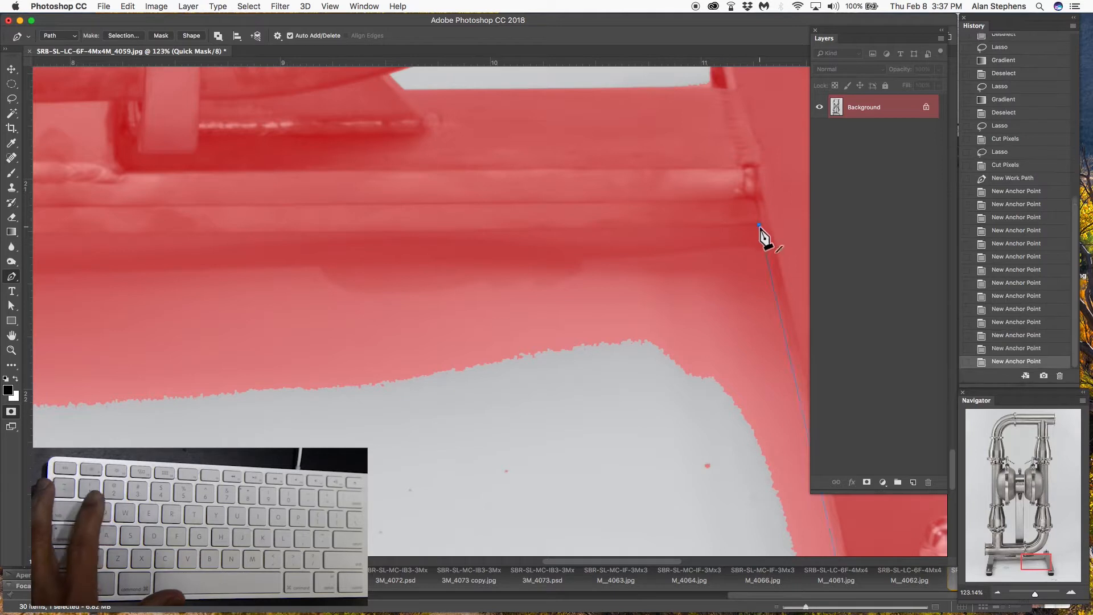
click(140, 233)
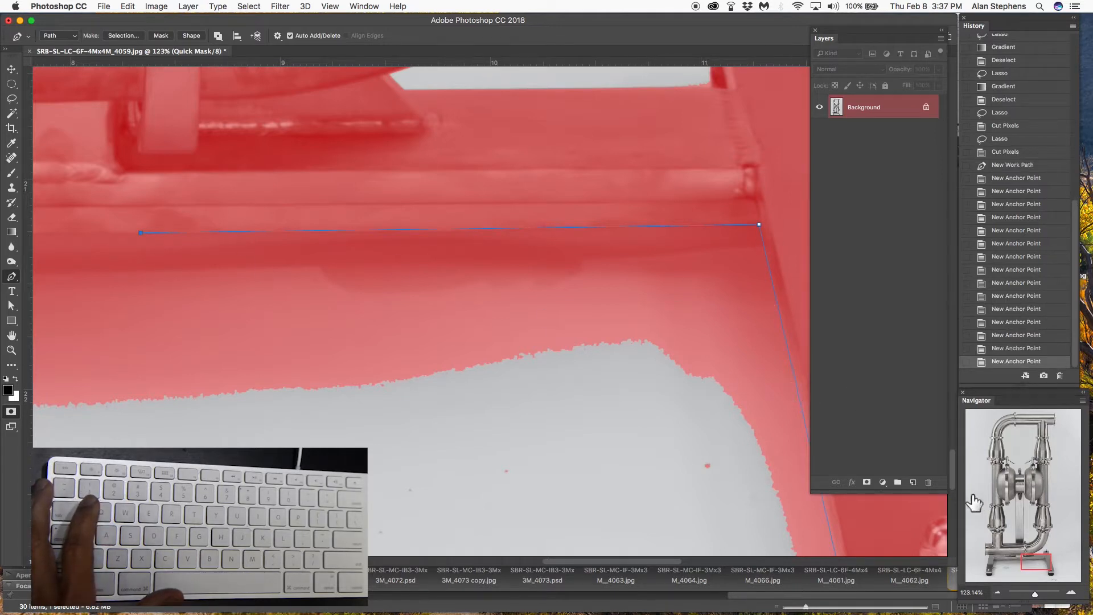
drag(627, 558, 544, 559)
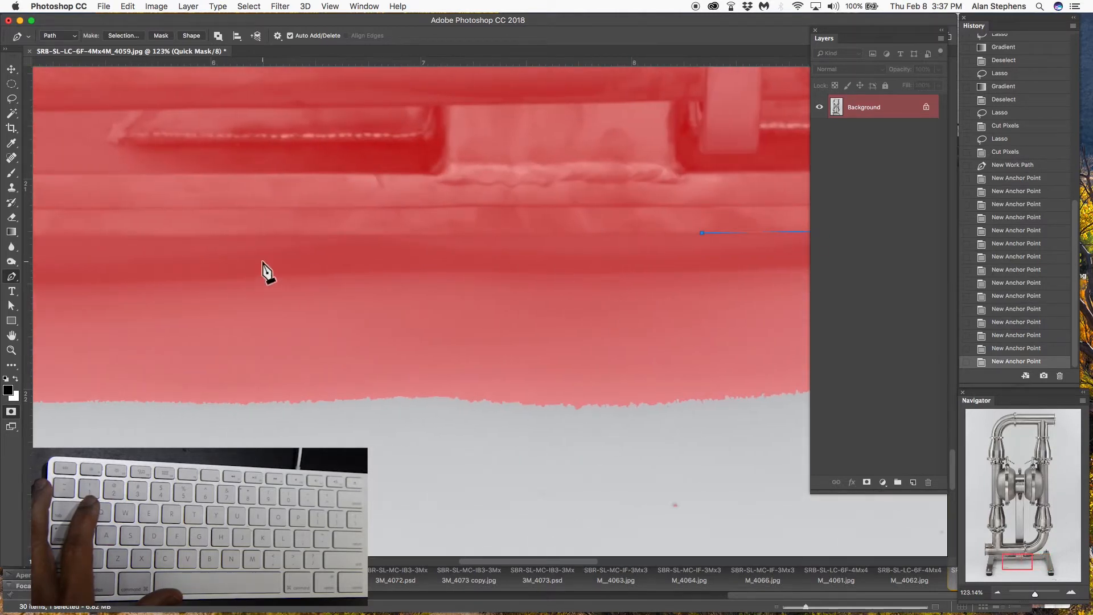
click(183, 235)
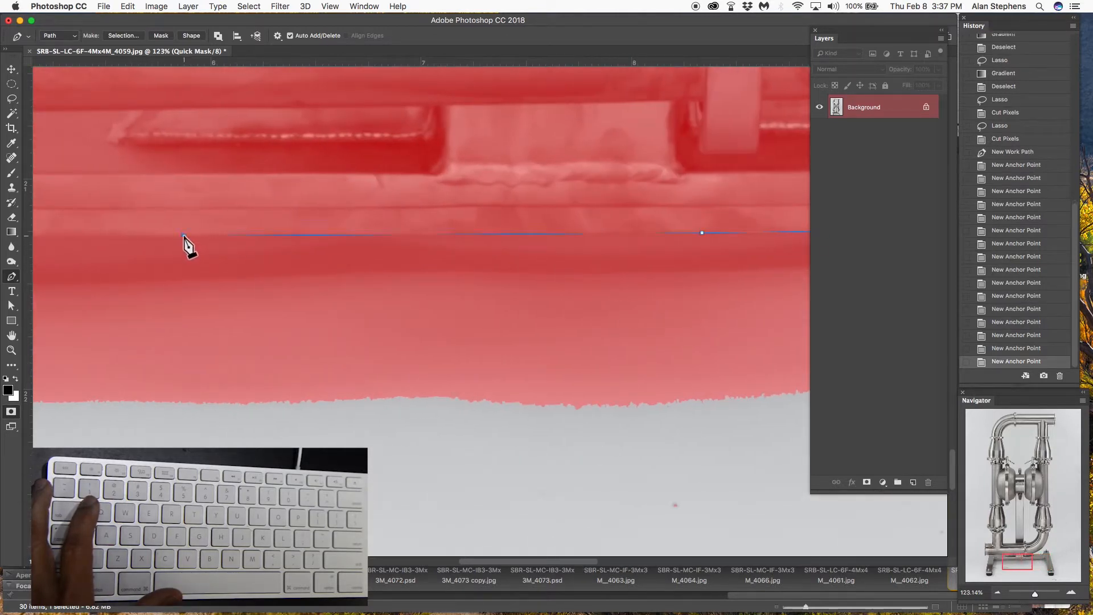
drag(467, 563, 412, 557)
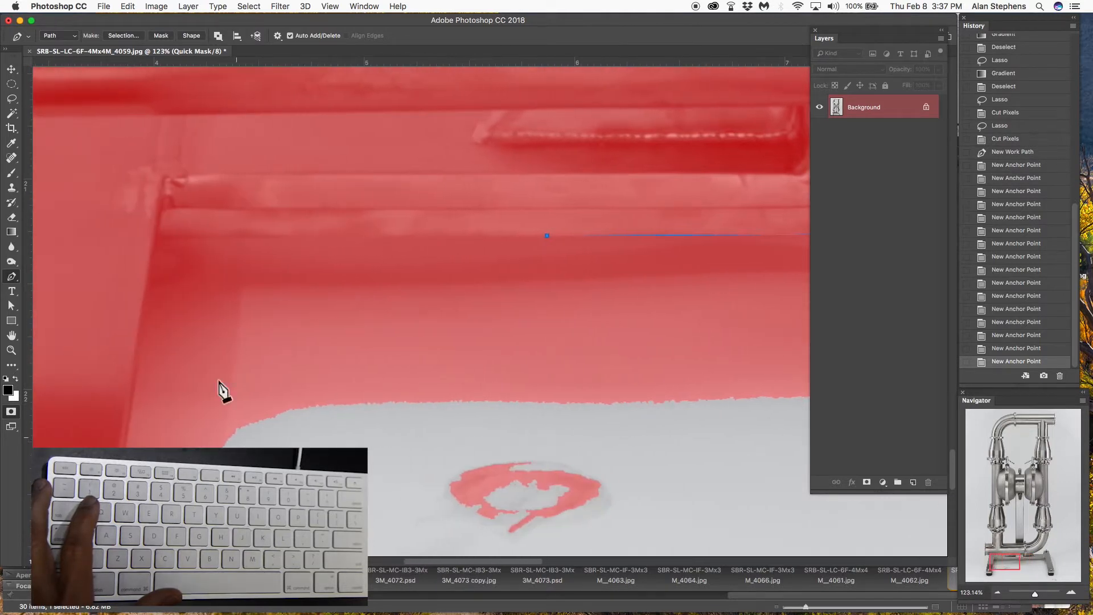
click(160, 239)
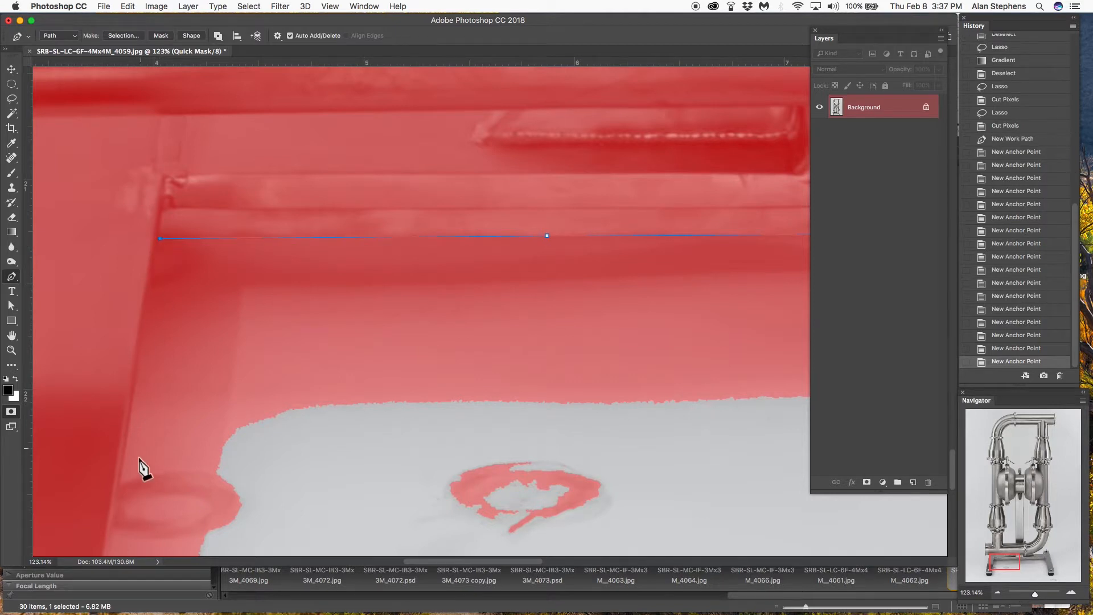
Continue the pen path down the left leg's inner edge to the top of its rubber foot
click(116, 500)
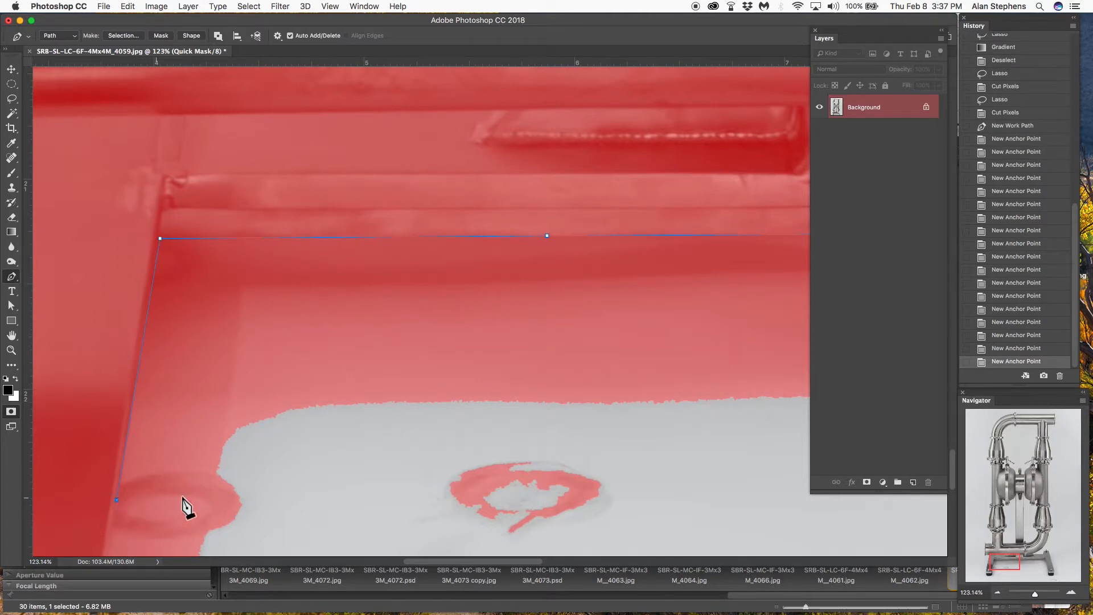
key(h)
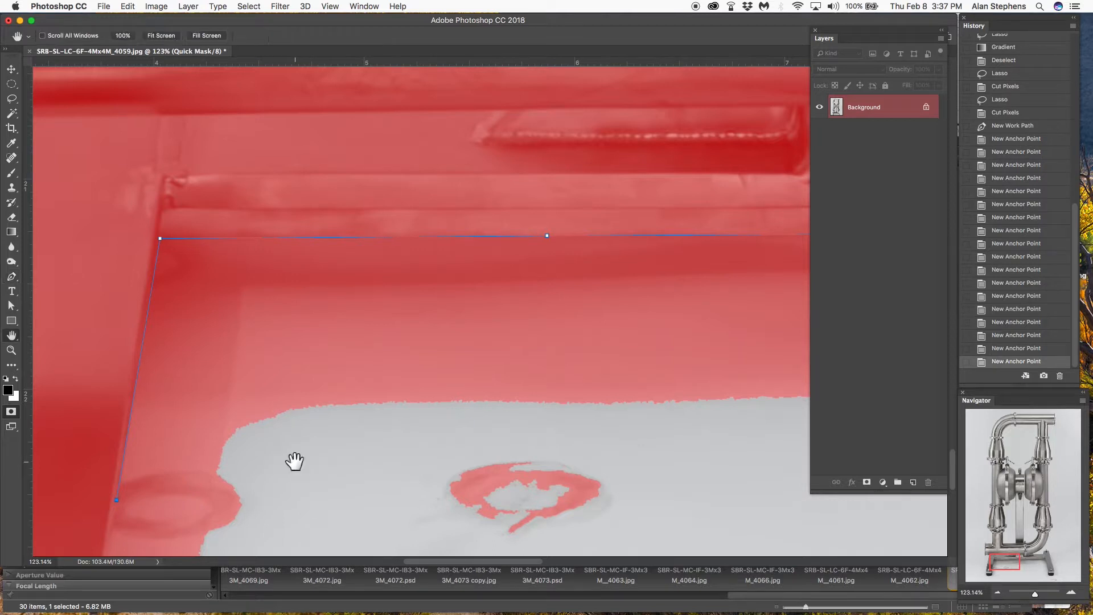
scroll(342, 366, down, 10)
scroll(341, 366, left, 3)
drag(380, 346, 406, 415)
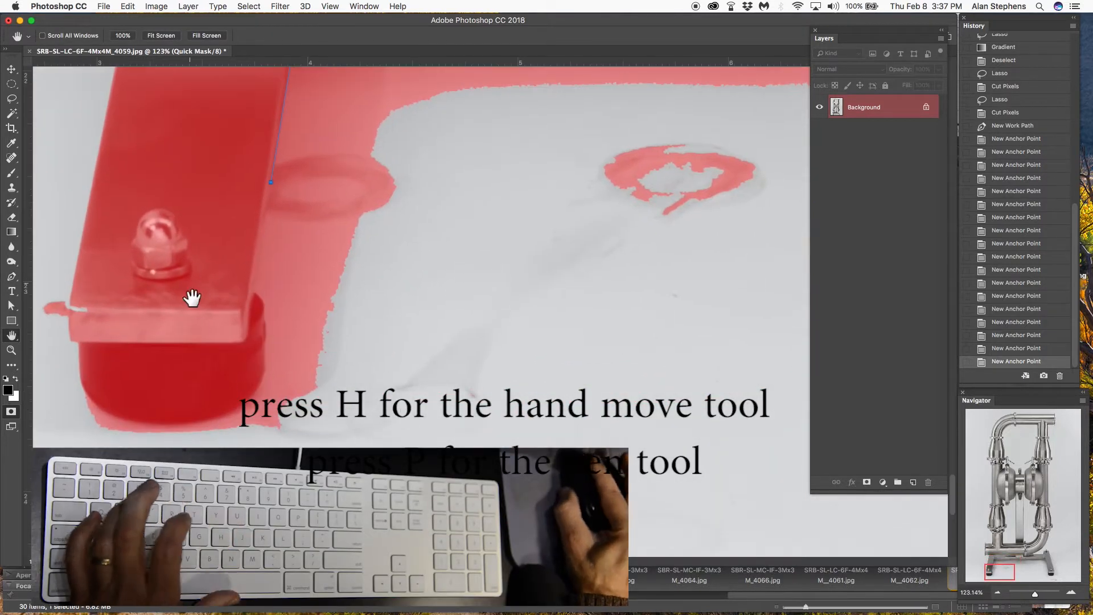
key(p)
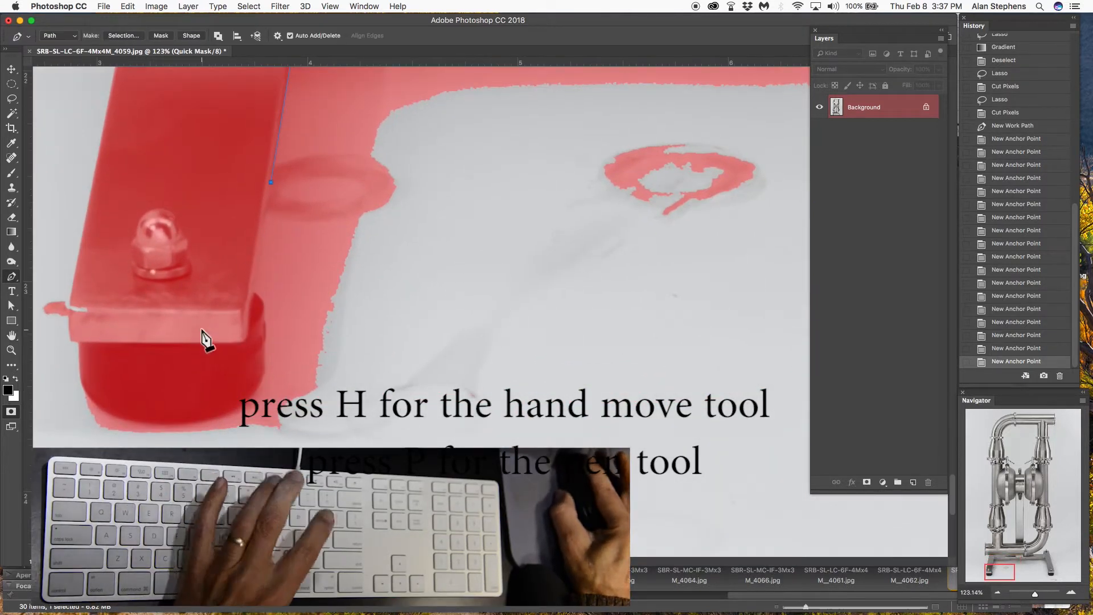
click(255, 293)
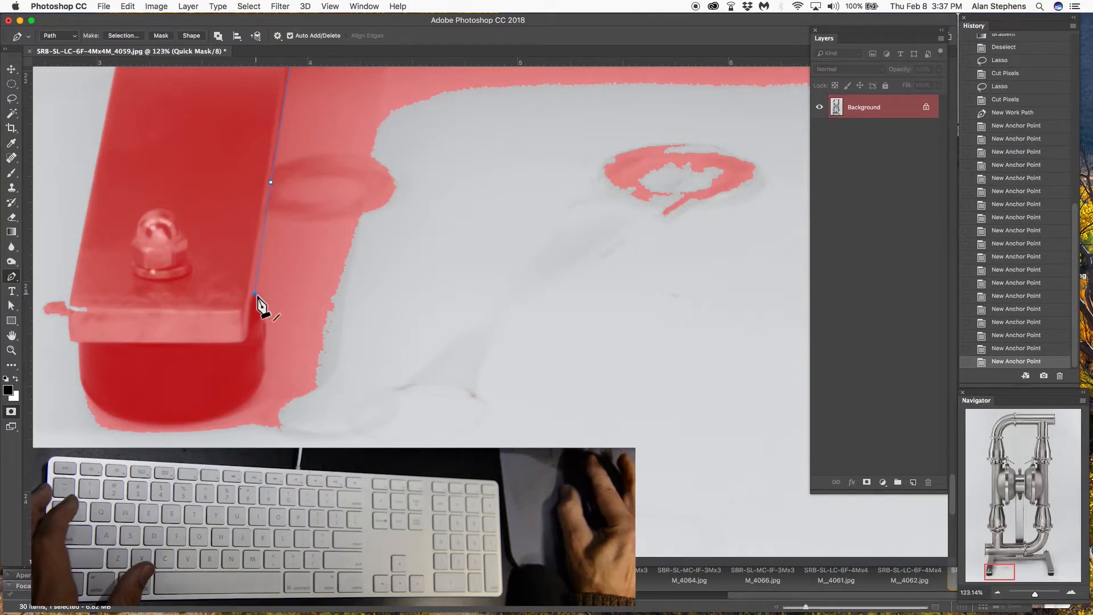
Trace the left rubber foot with curved anchor points down its right side, along its underside and around its lower left curve
click(265, 312)
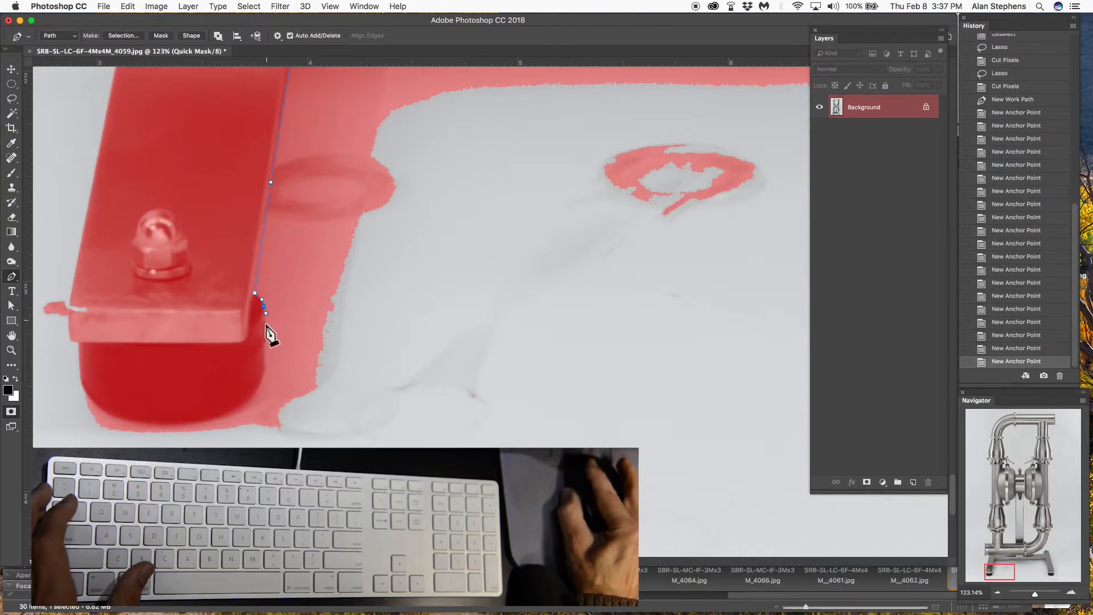
click(265, 371)
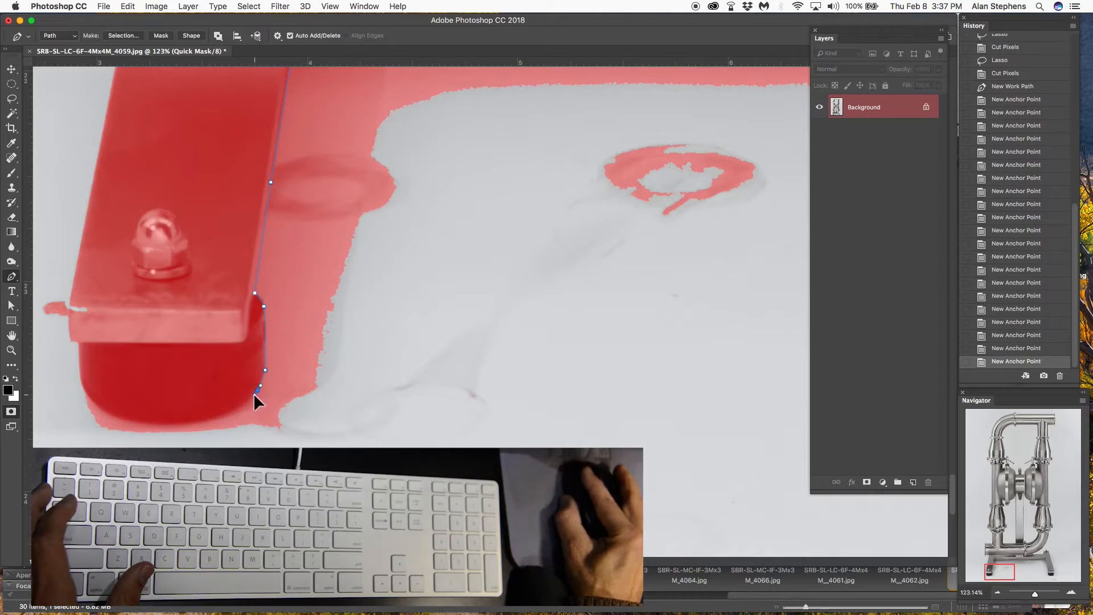
click(254, 395)
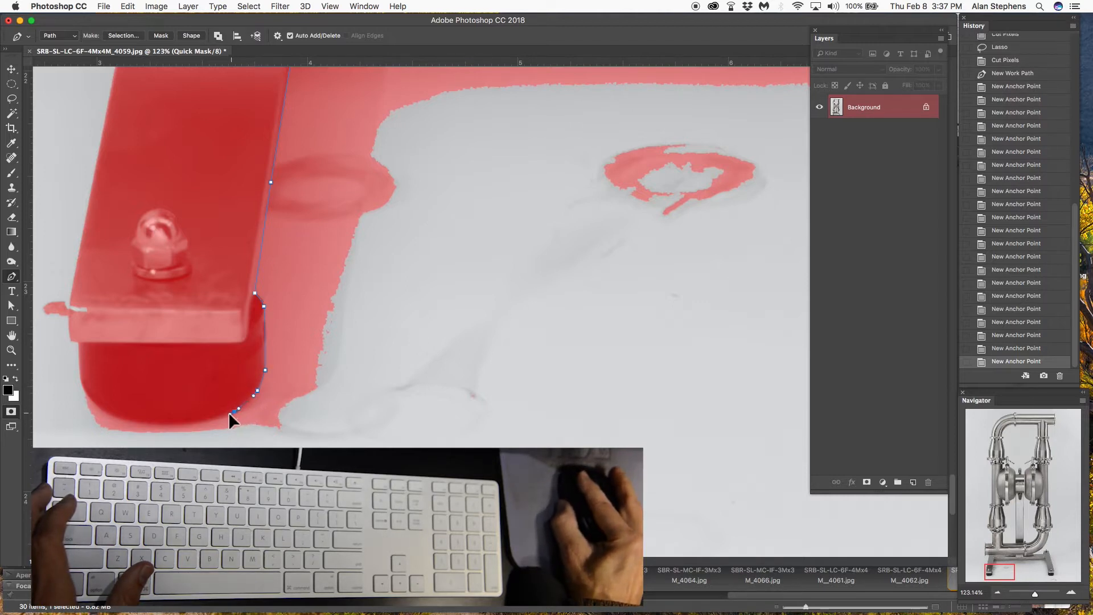
mouse_move(225, 412)
mouse_down()
mouse_move(215, 437)
mouse_move(220, 419)
mouse_up()
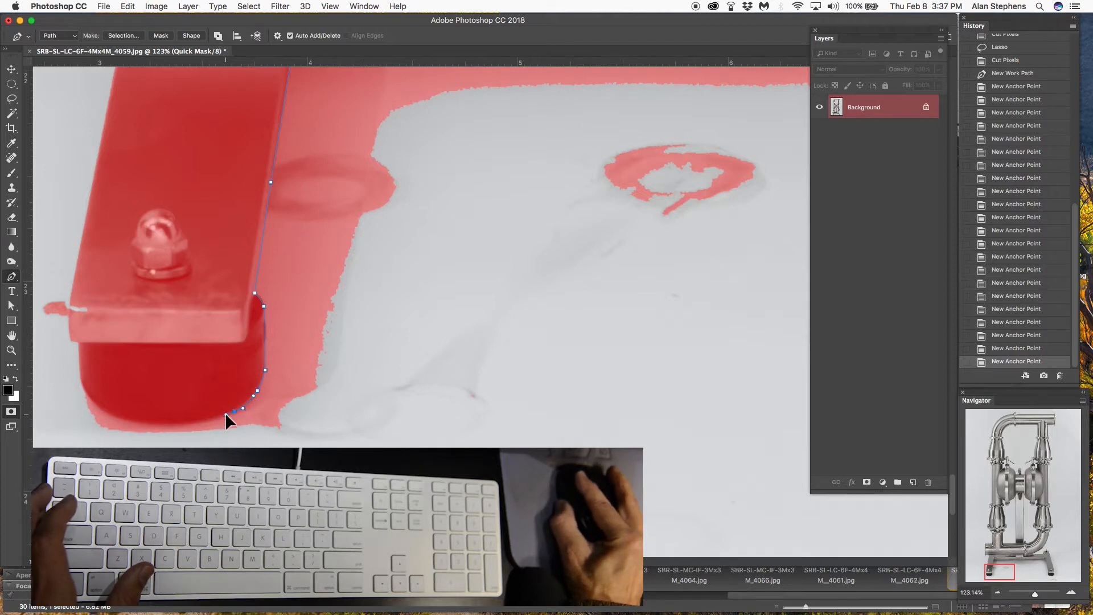
click(226, 414)
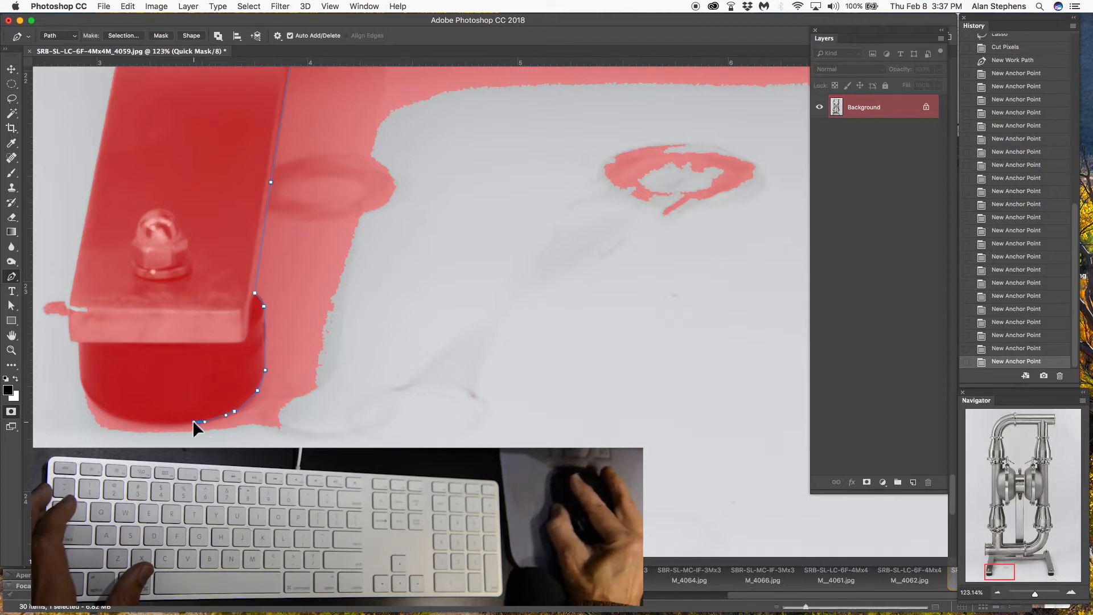
drag(157, 427, 110, 416)
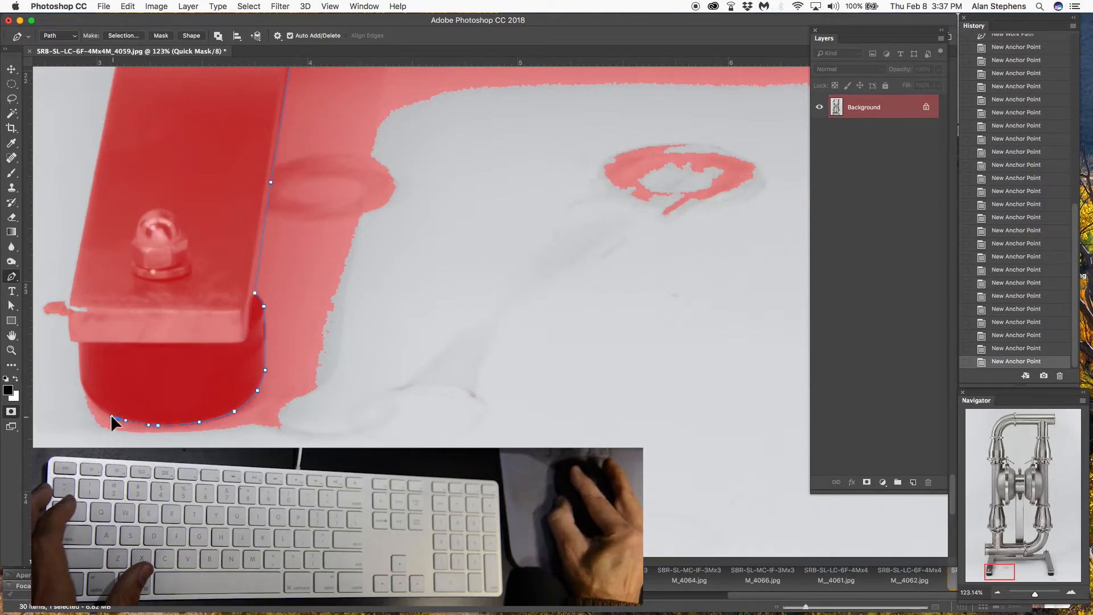
drag(95, 404, 89, 399)
click(83, 392)
Route the path out into the backdrop, below both feet to the right side, and close it at its starting point
click(63, 385)
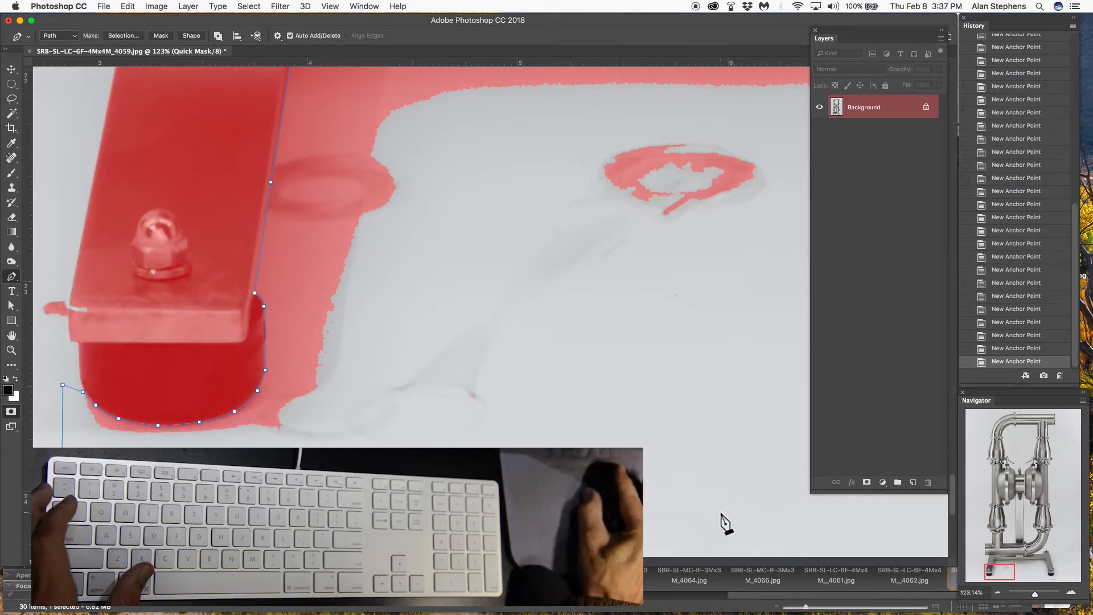
scroll(718, 520, down, 6)
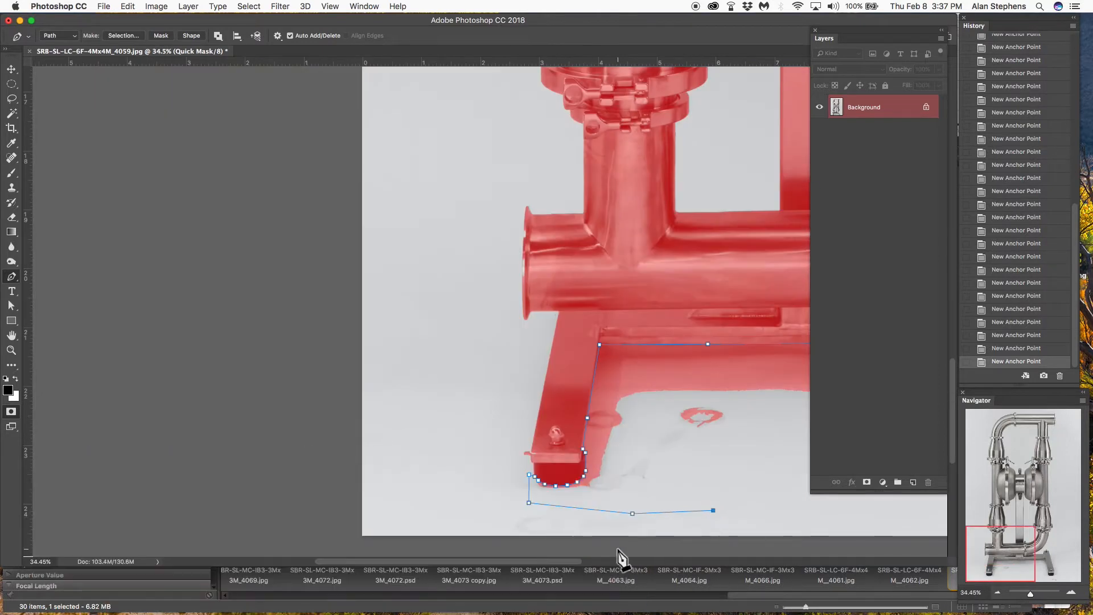
drag(579, 566, 713, 581)
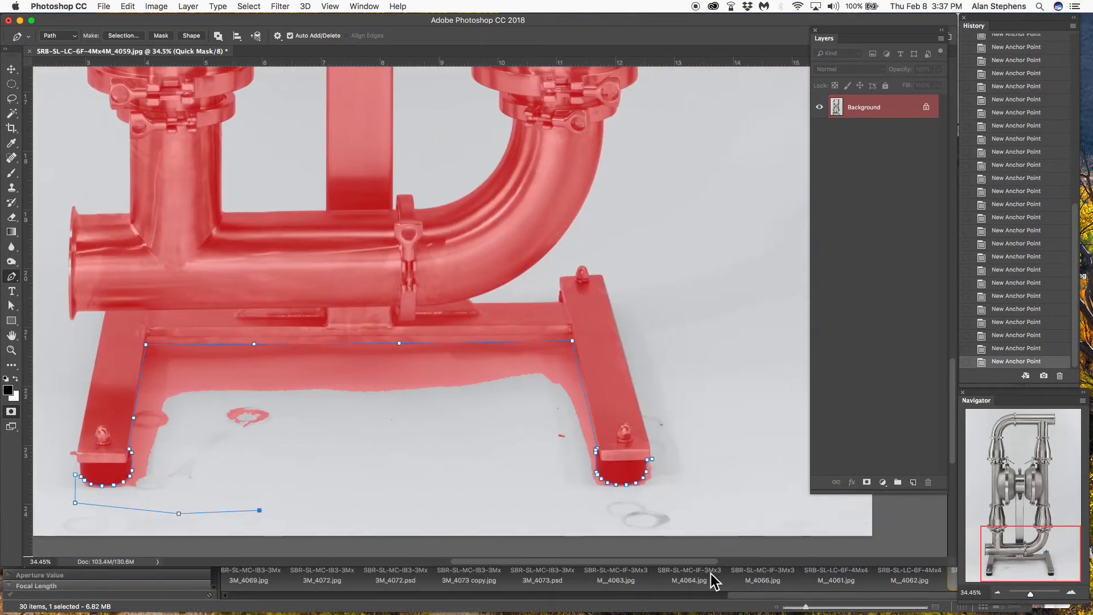
click(683, 501)
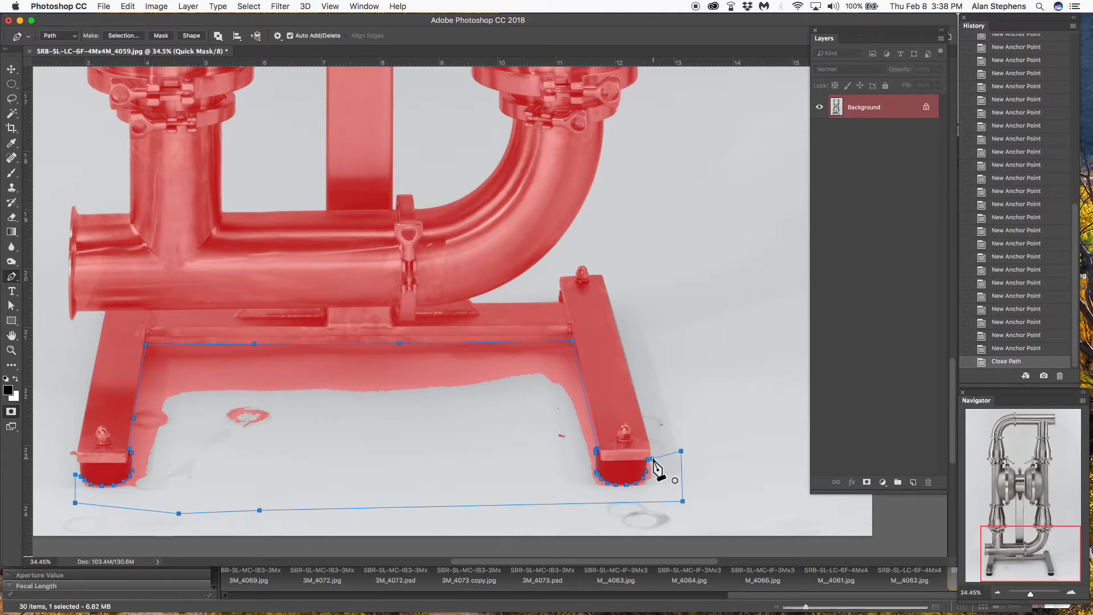
Convert the closed path into a new anti-aliased selection with a feather radius of 1 pixel
right_click(284, 429)
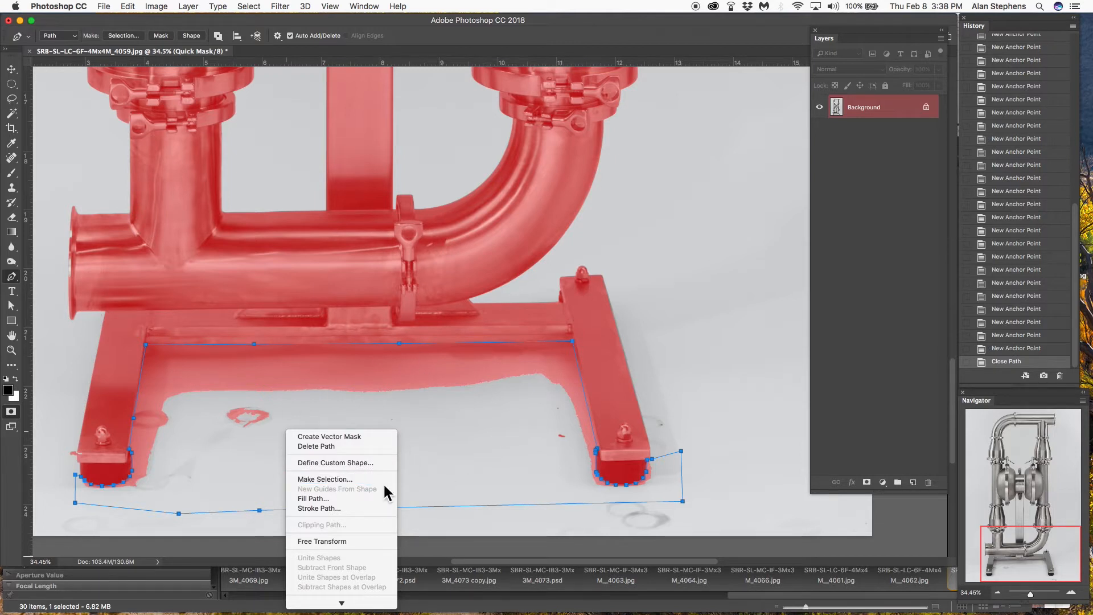
click(354, 480)
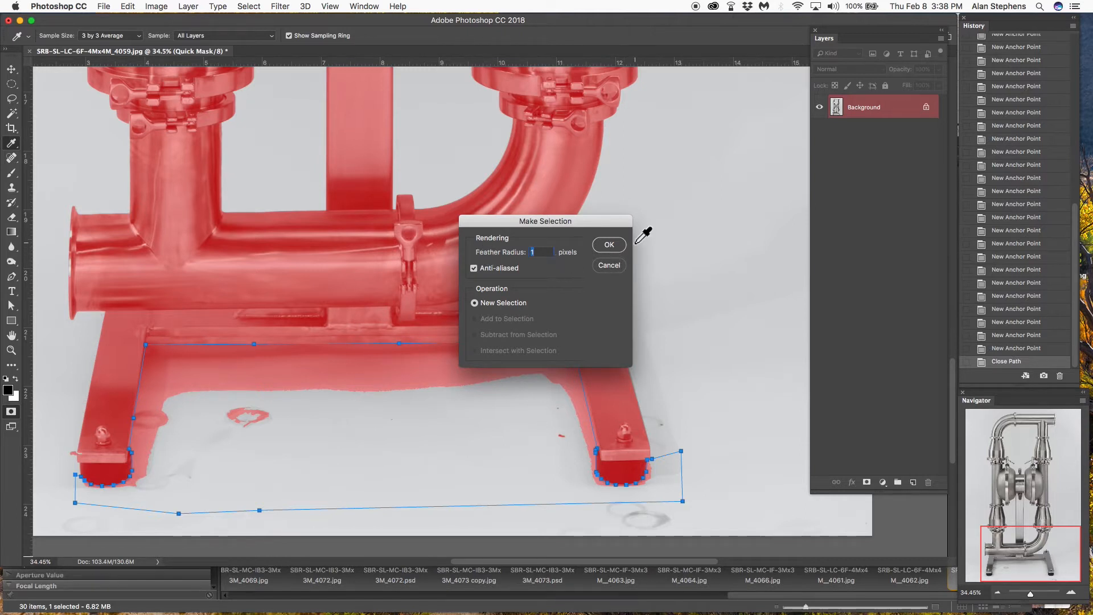
click(610, 245)
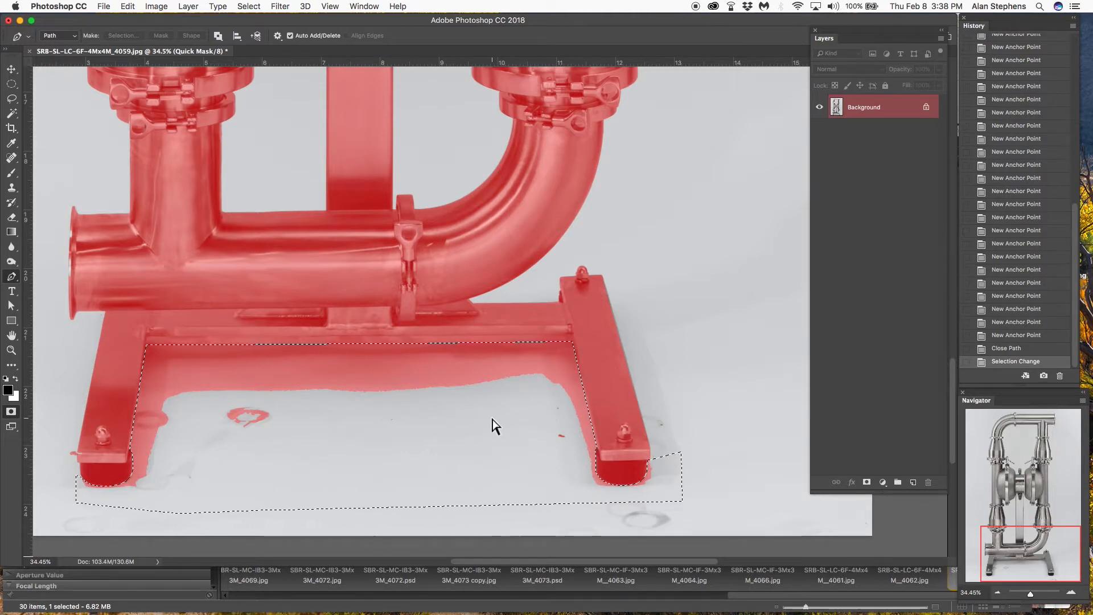
Check that the foreground is black and the background white, and cut the selected shadow area from the Quick Mask
click(9, 391)
click(864, 427)
click(831, 454)
click(960, 377)
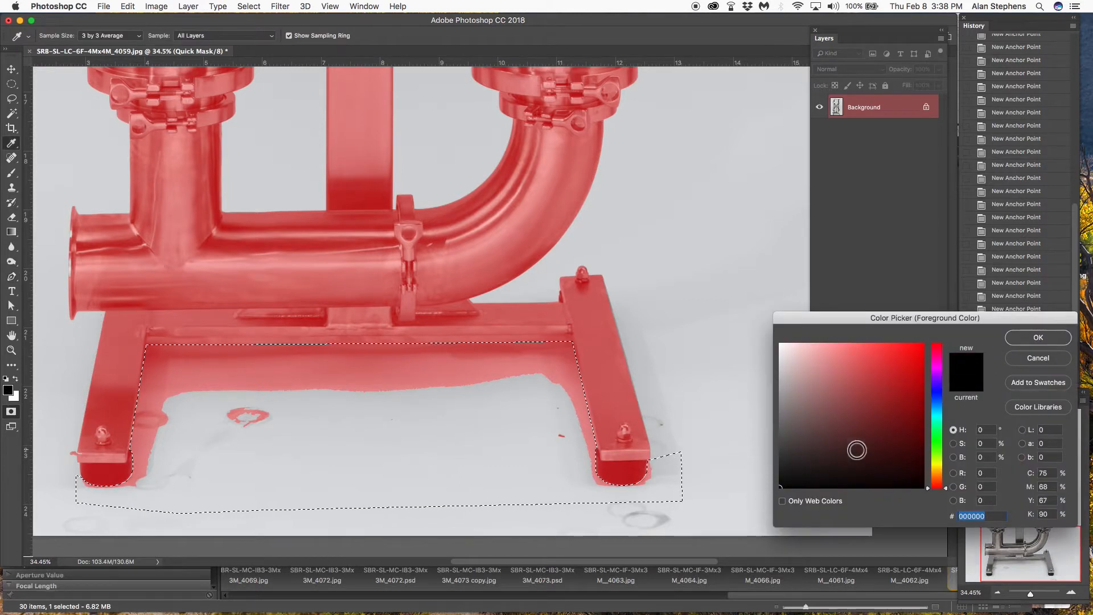
click(1041, 337)
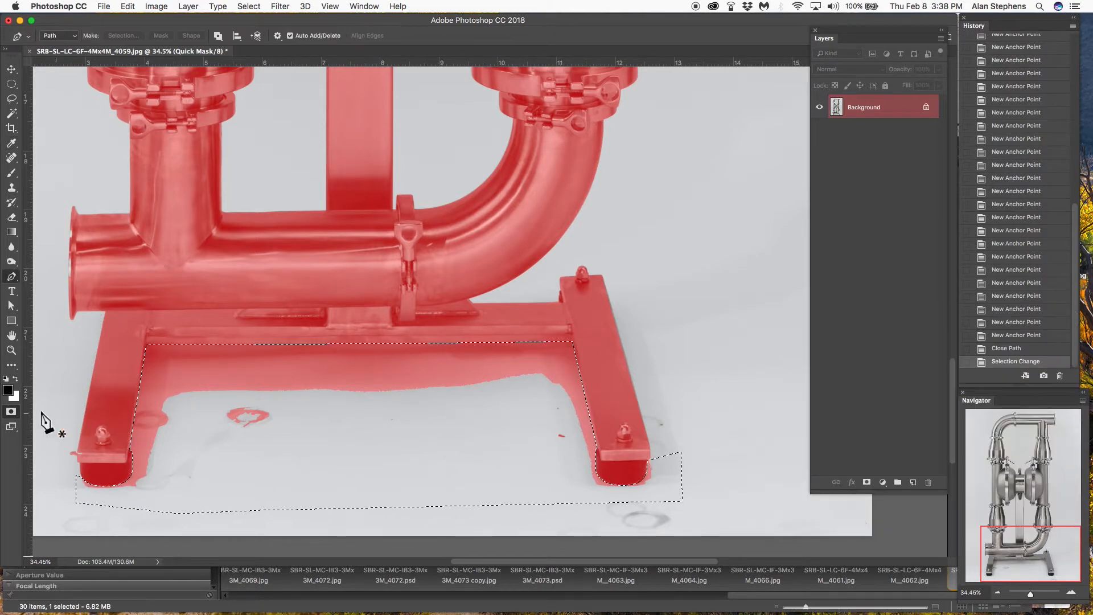
click(14, 397)
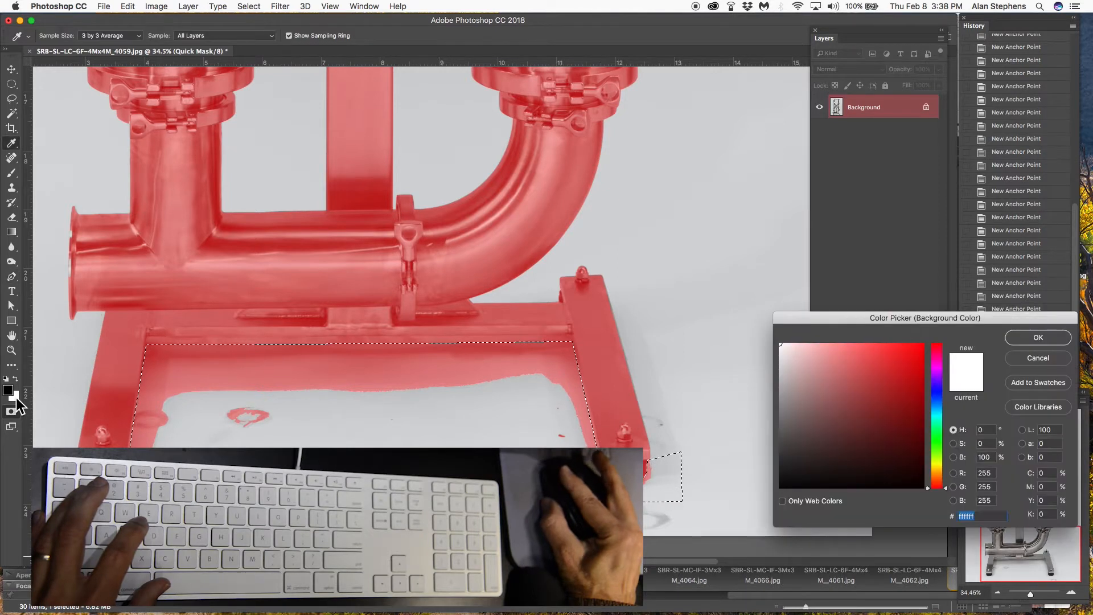
click(1046, 337)
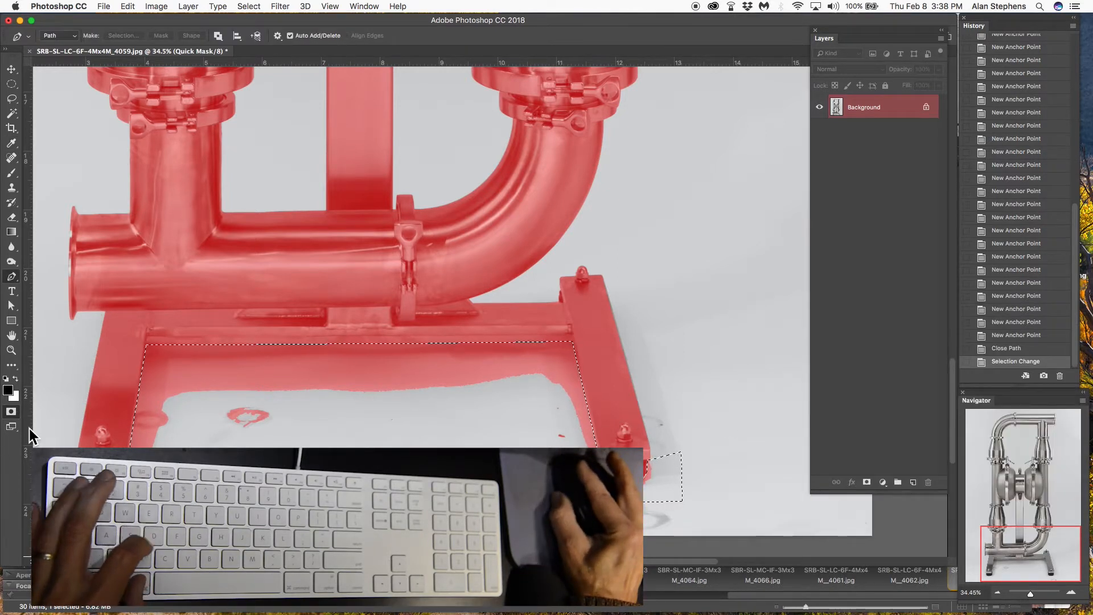
key(super+x)
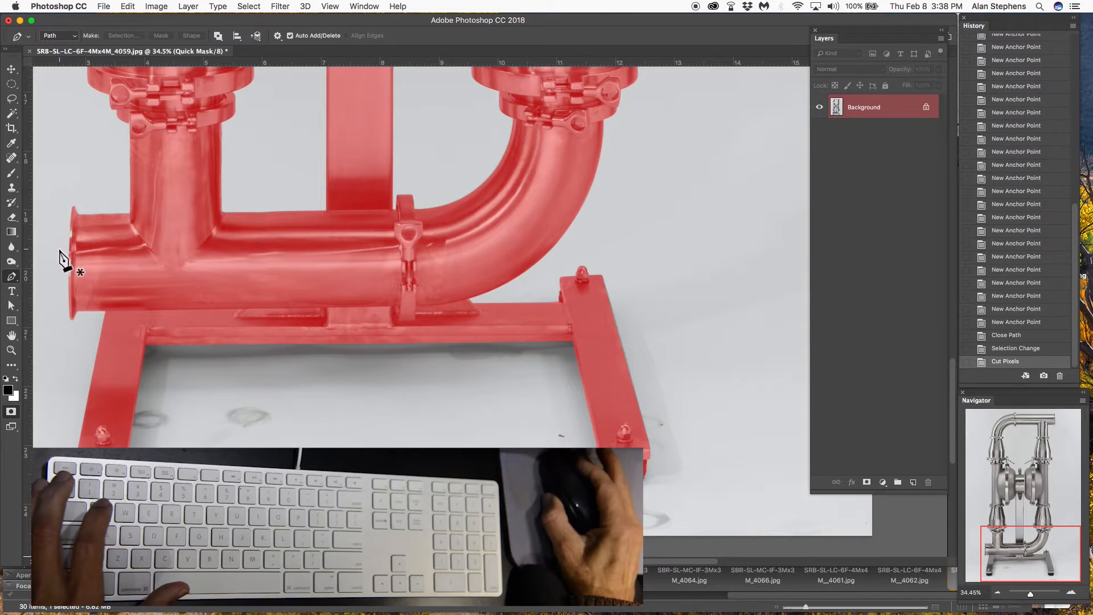
Start a new pen path up the outer edge of the lower left pipe flange, past the gaps in the mask
scroll(61, 256, up, 6)
scroll(61, 256, up, 2)
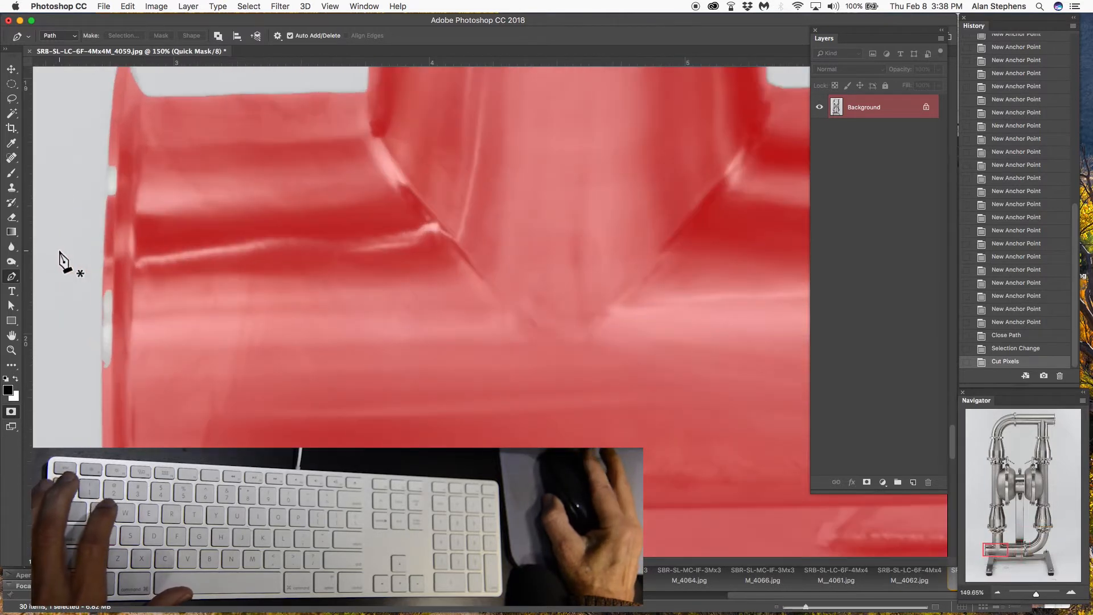
click(102, 443)
click(102, 336)
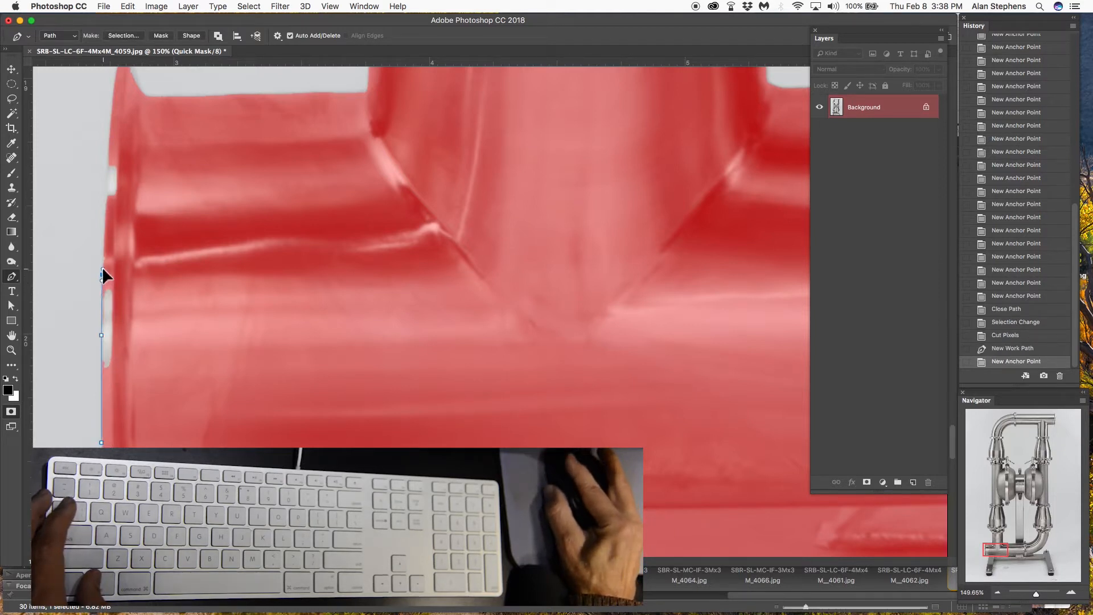
drag(102, 264, 103, 262)
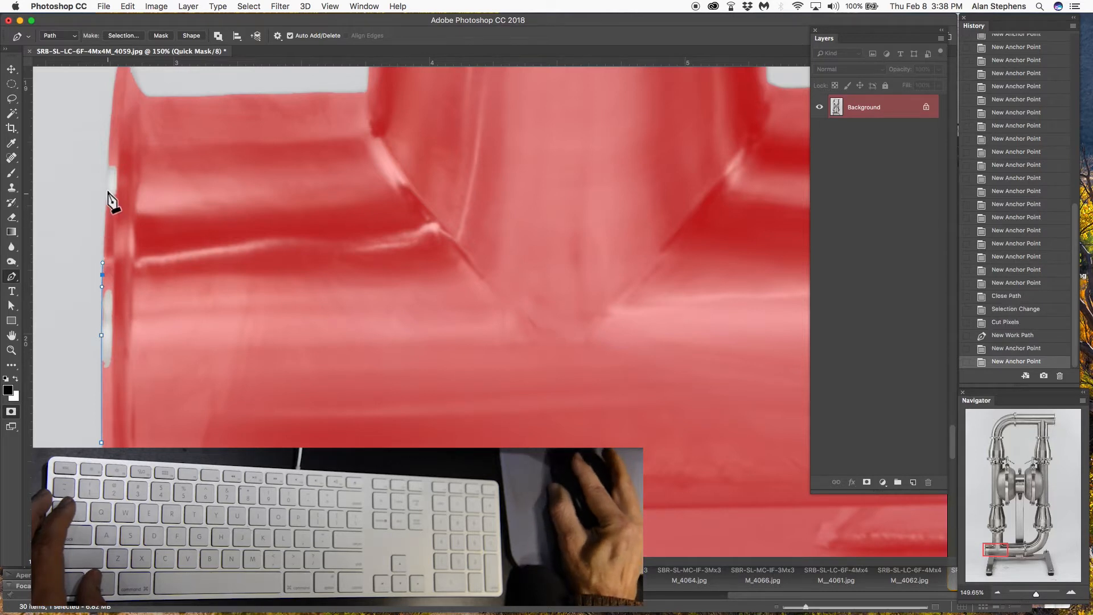
click(109, 143)
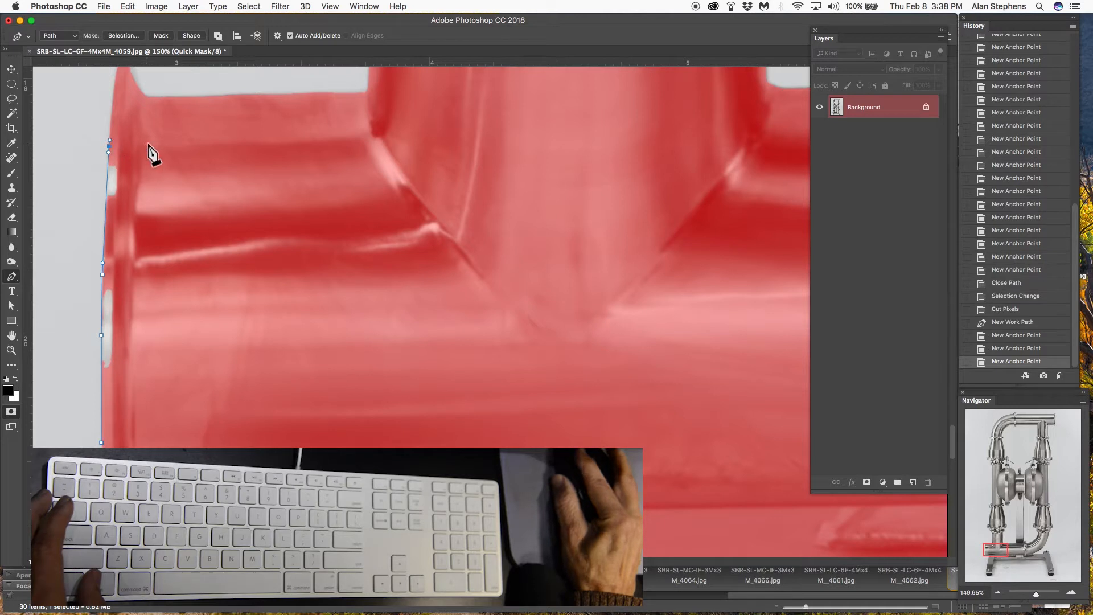
Route the path through the inside of the lower left pipe, around the flange gaps, and close it at its starting point
click(147, 143)
click(244, 292)
click(200, 429)
click(121, 406)
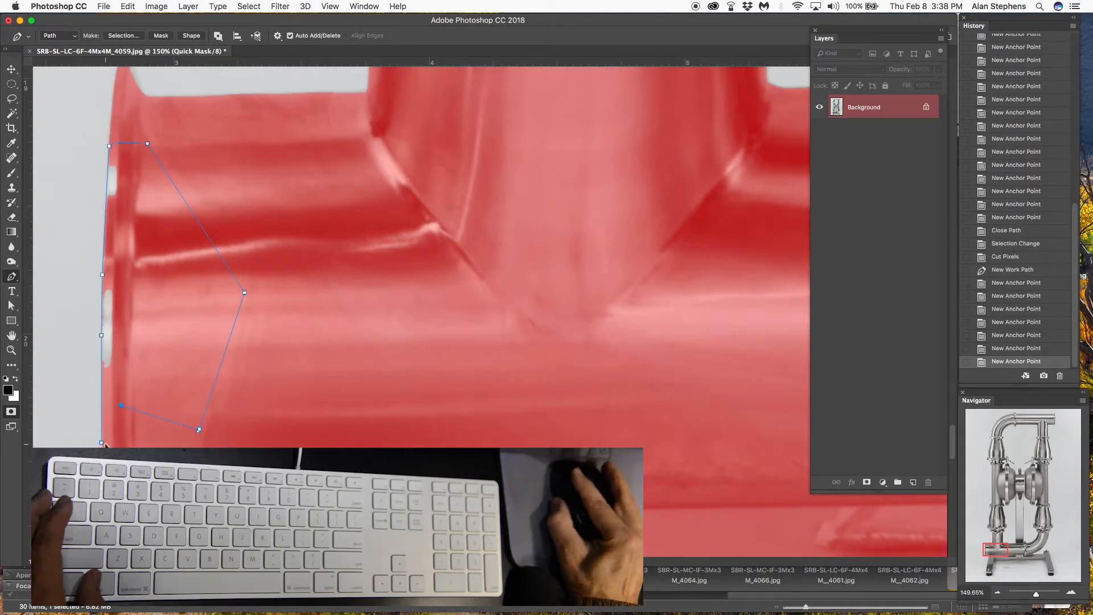
click(101, 442)
Turn the closed flange path into a new anti-aliased selection with a feather radius of 1 pixel
right_click(177, 330)
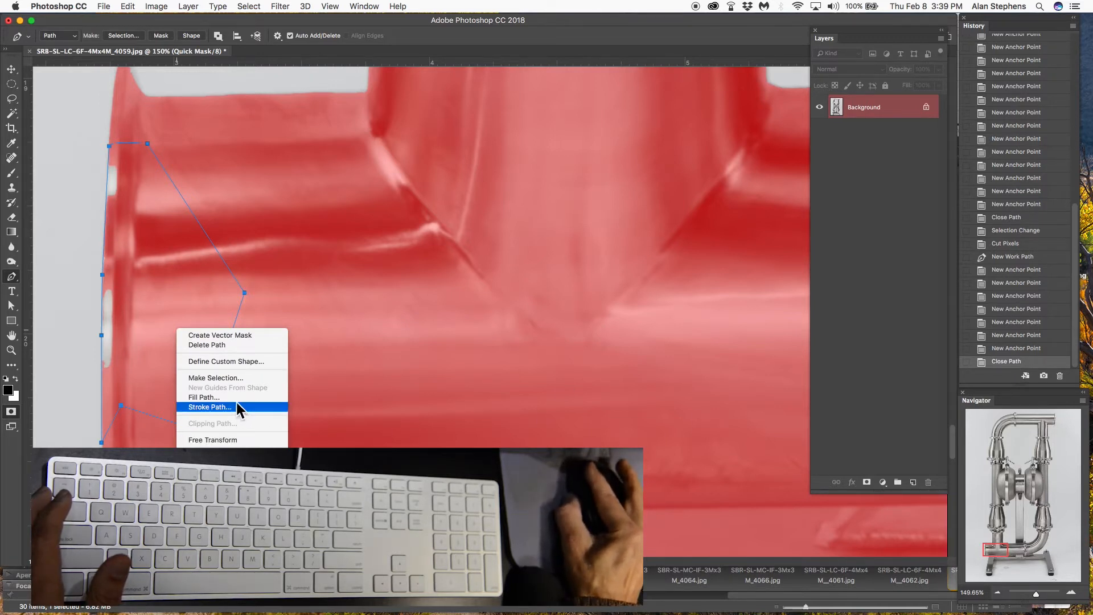
click(237, 377)
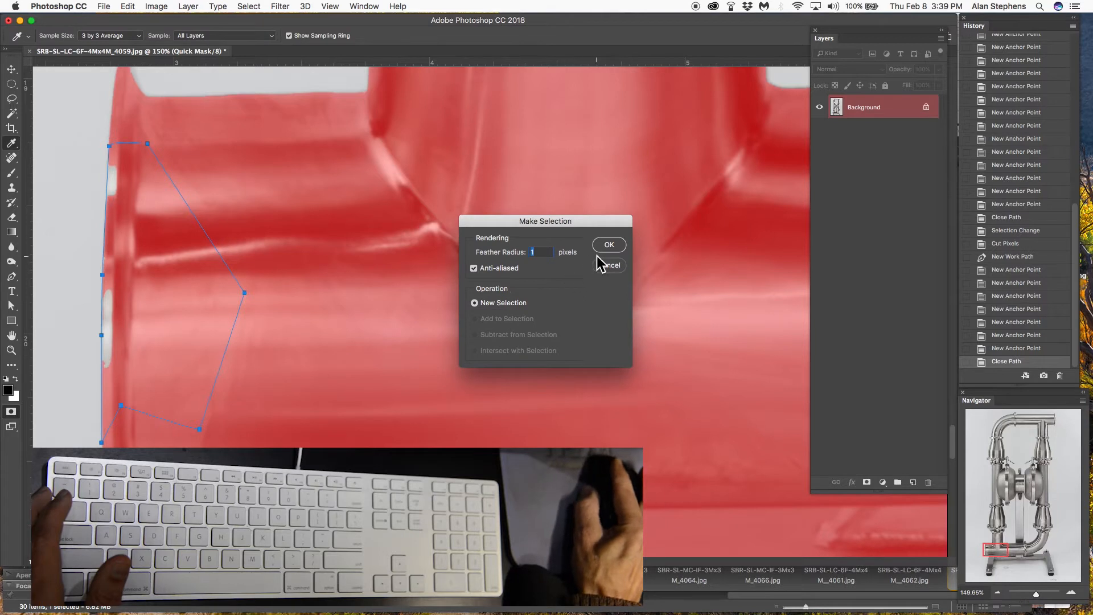
click(608, 246)
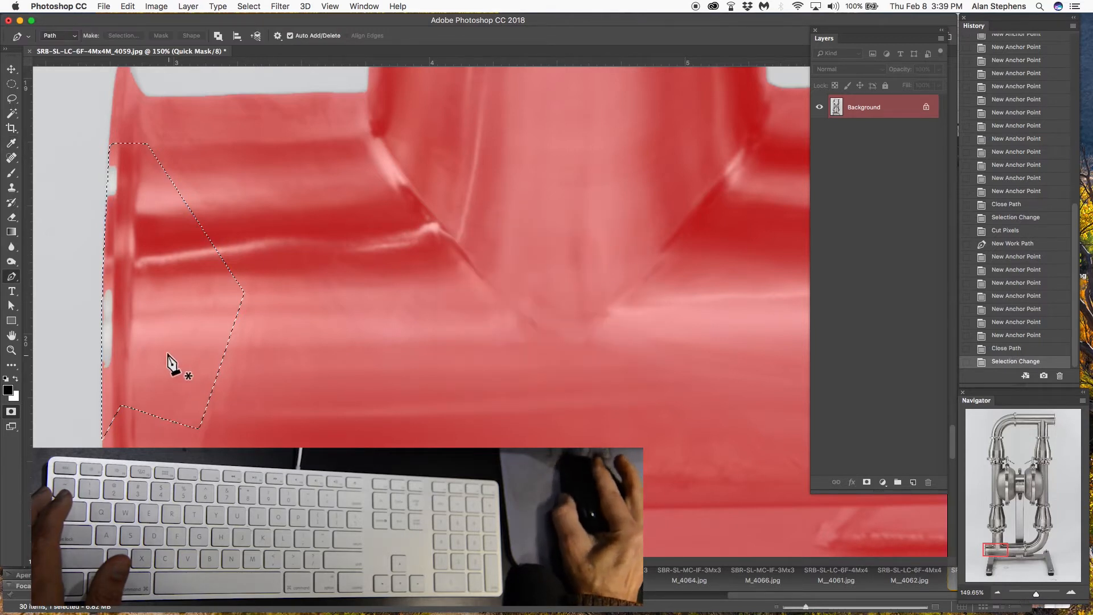
Fill the flange selection in the Quick Mask with the black foreground using the Gradient tool, and deselect it
key(g)
drag(330, 345, 478, 345)
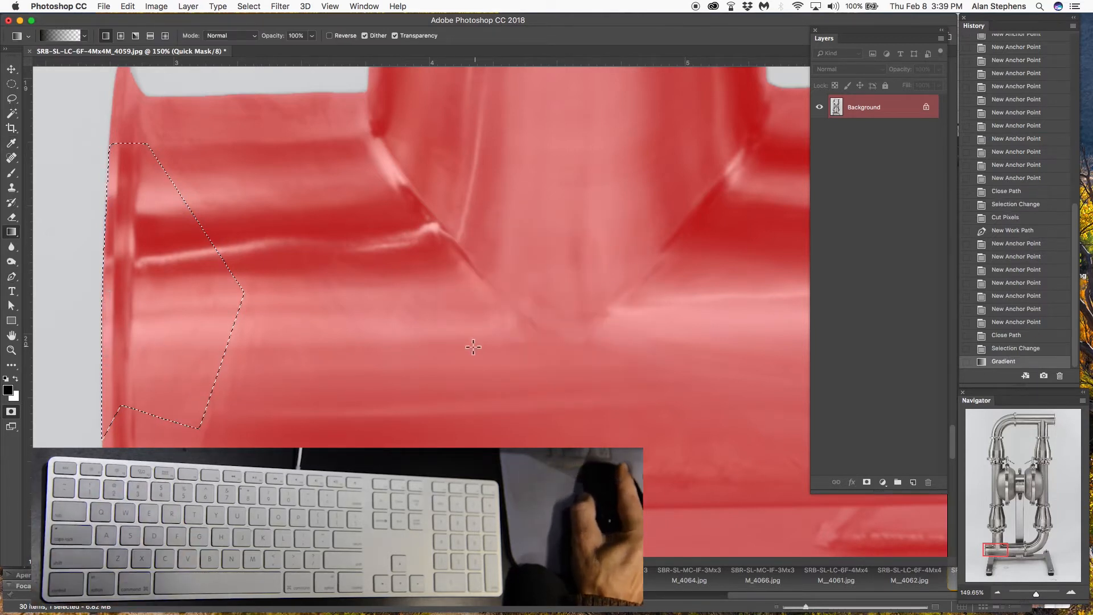
key(super+d)
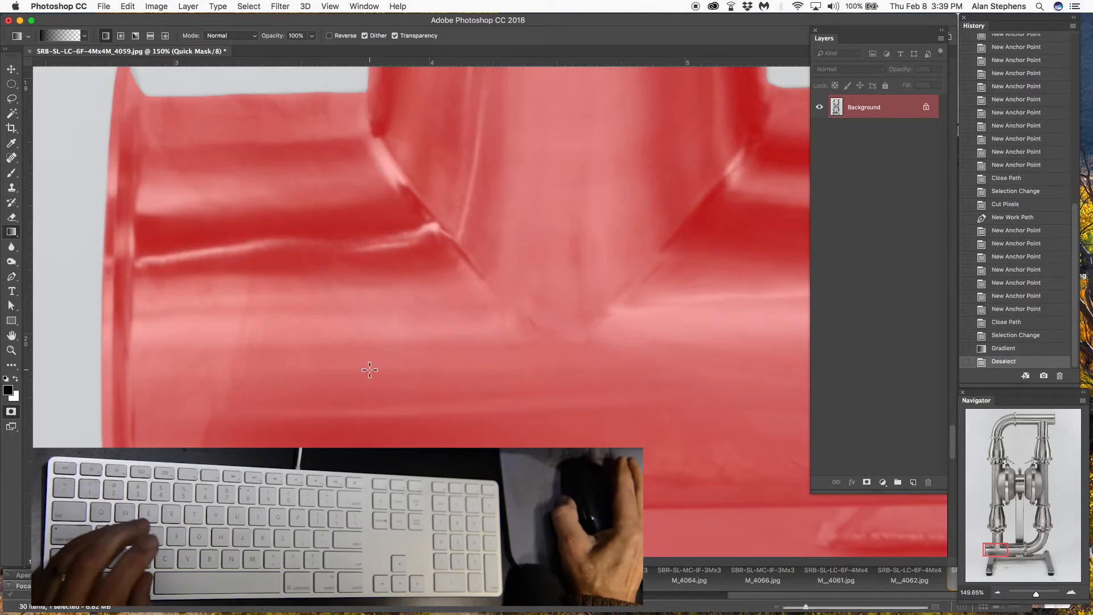
Lasso the stray red speck in the backdrop beside the left leg, below the pipe, and cut it from the Quick Mask
scroll(341, 463, down, 5)
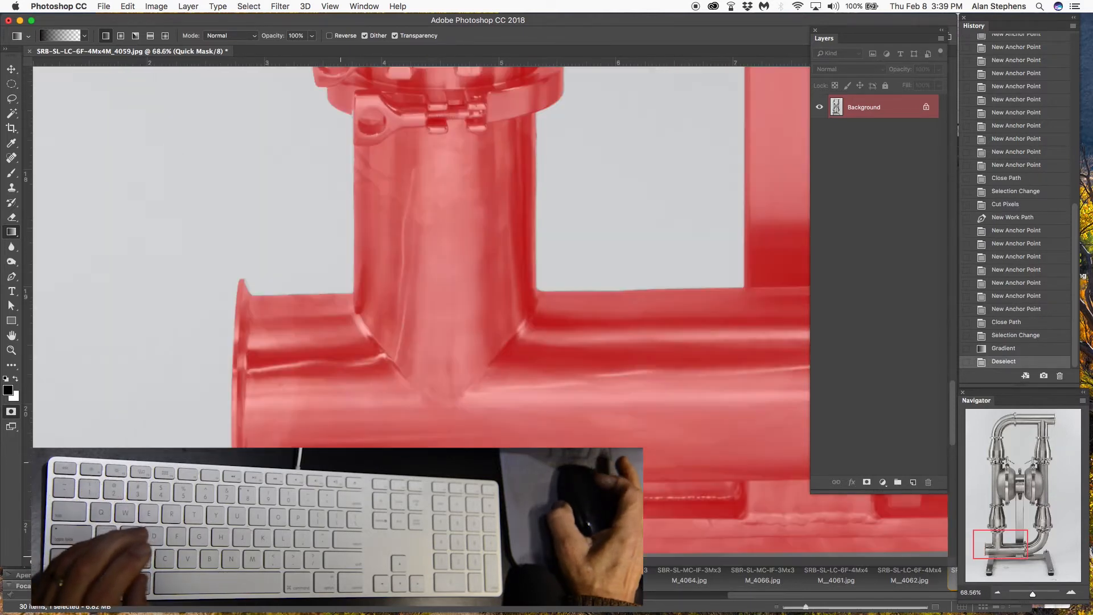
scroll(337, 301, up, 10)
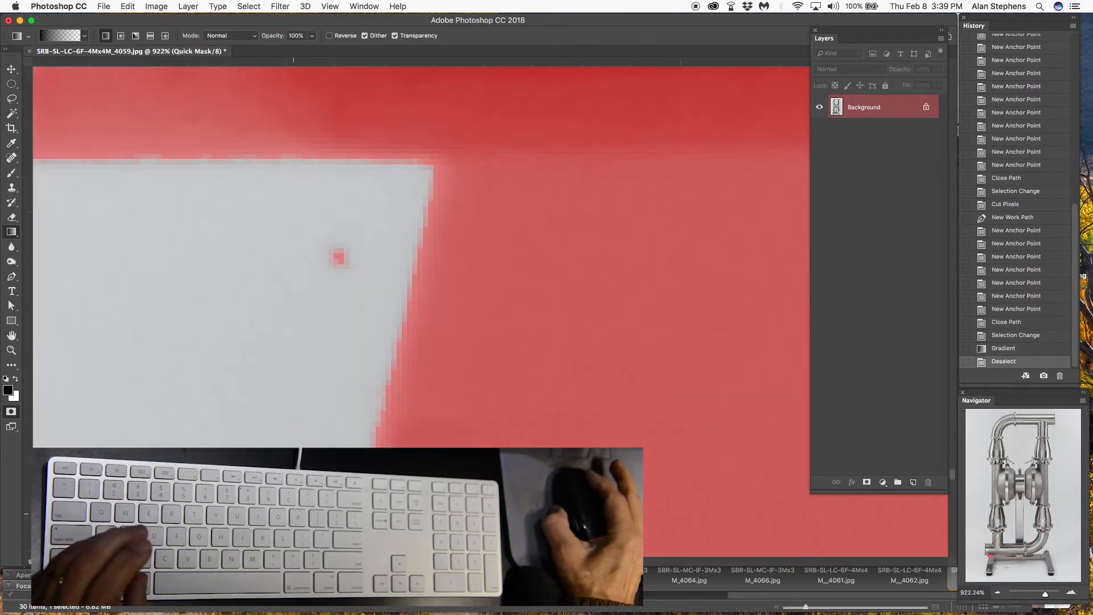
key(l)
mouse_move(378, 287)
mouse_down()
mouse_move(377, 260)
mouse_move(287, 246)
mouse_move(344, 291)
mouse_up()
key(super+x)
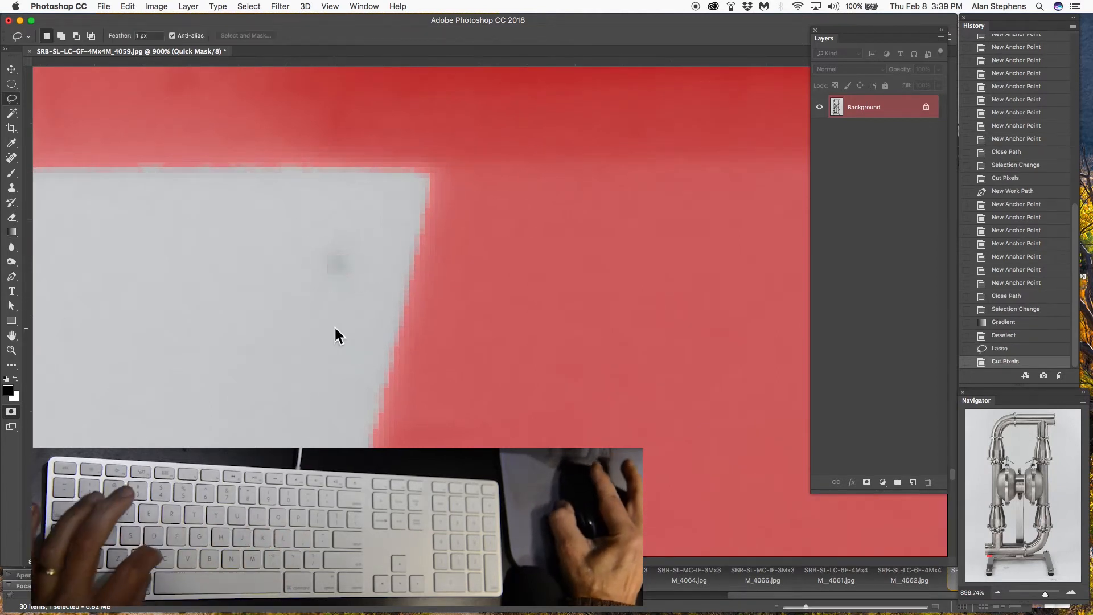
Exit Quick Mask mode with the whole image in view, and convert the Background into a regular layer named Layer 0
scroll(358, 339, down, 8)
scroll(412, 377, down, 6)
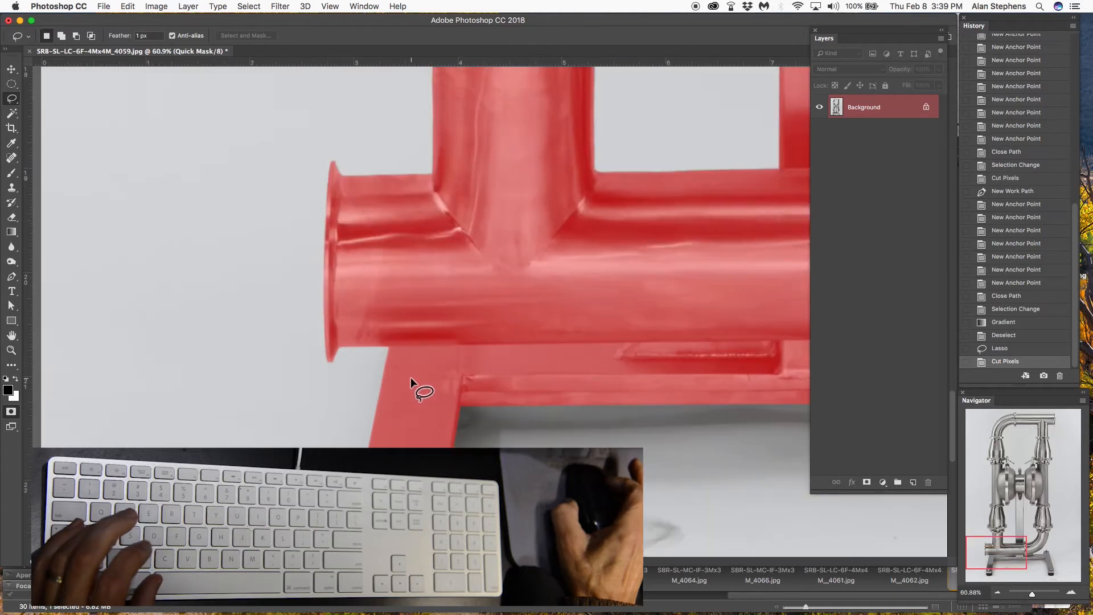
scroll(417, 380, down, 4)
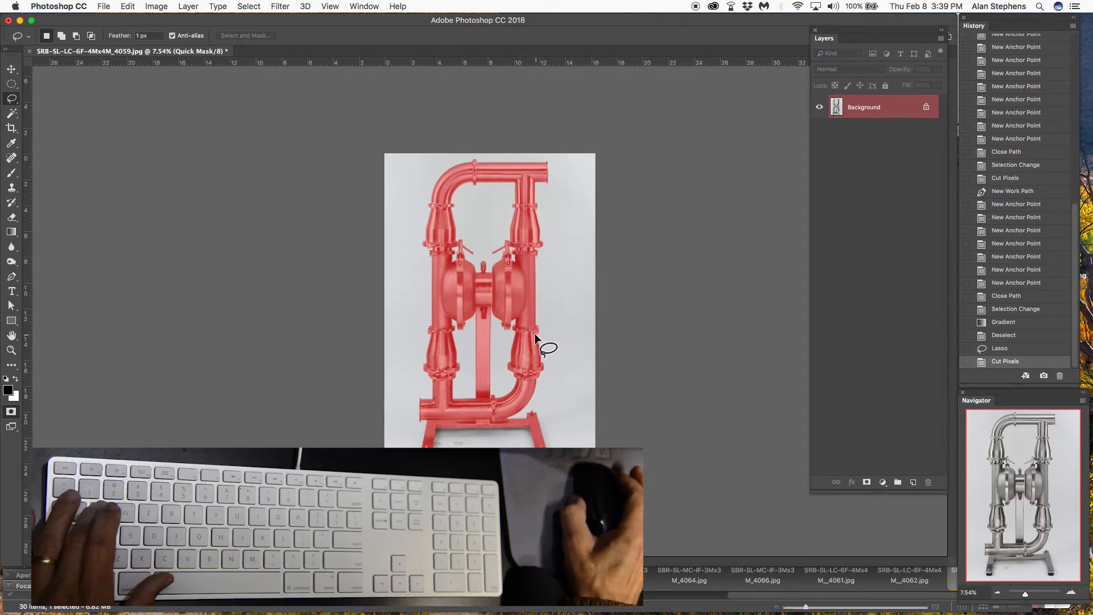
key(q)
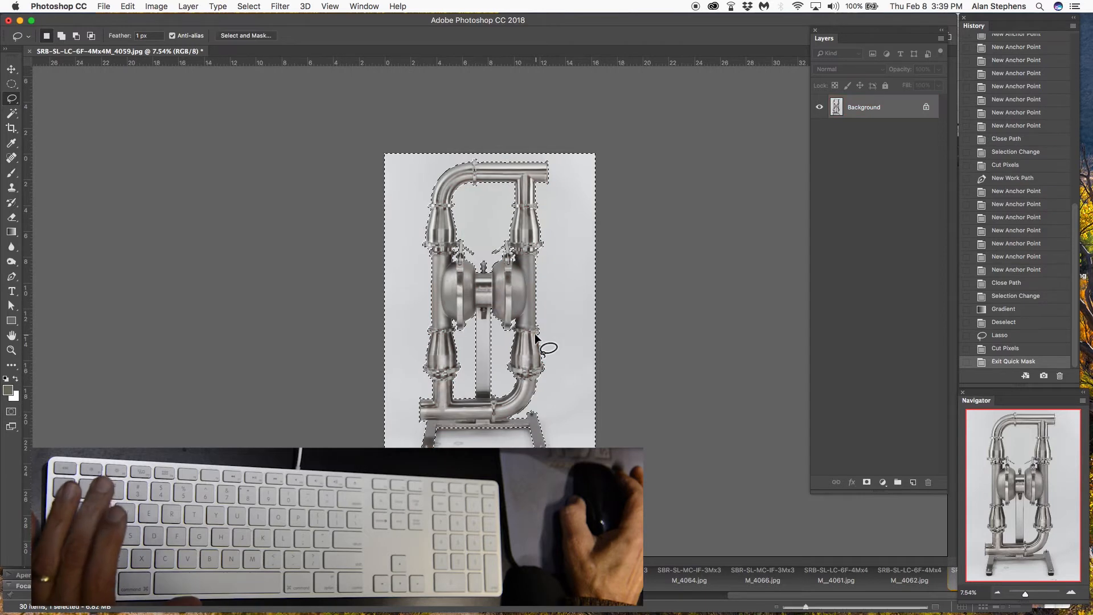
double_click(867, 107)
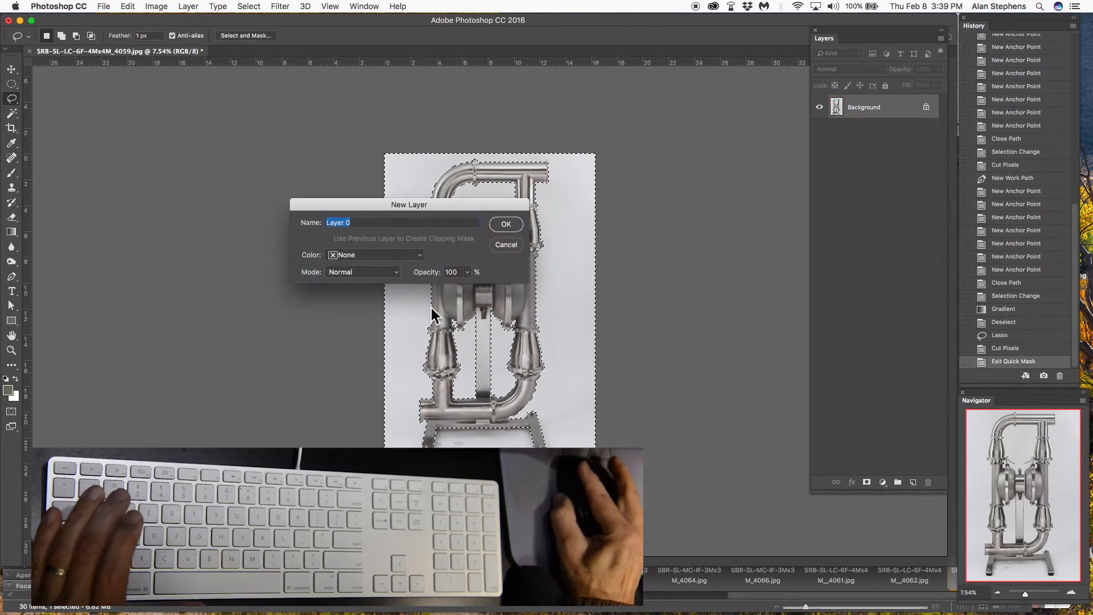
click(510, 224)
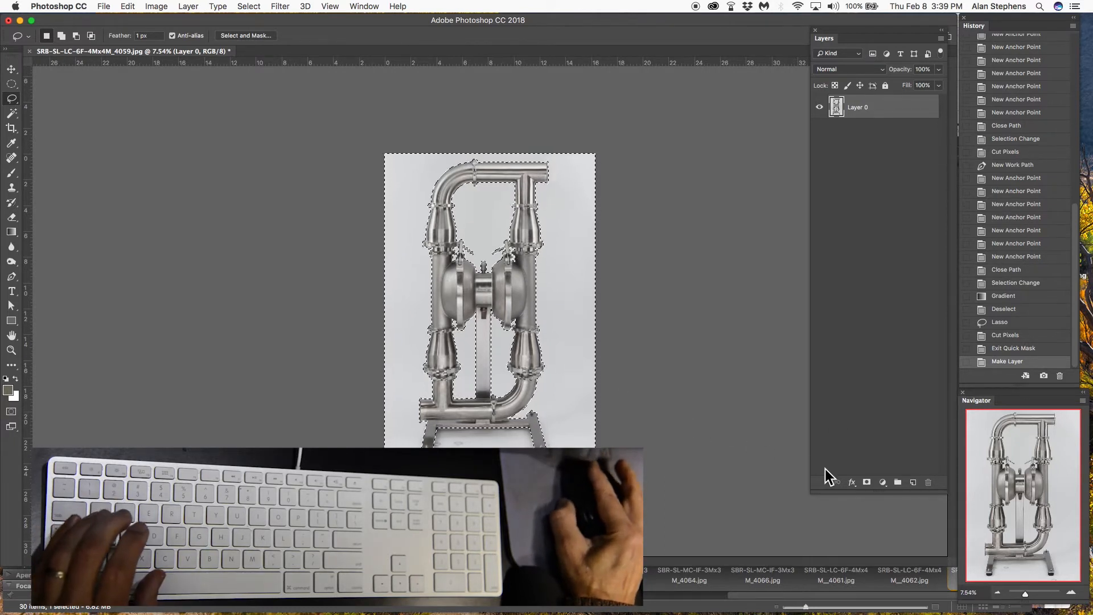
Try adding a layer mask from the backdrop selection, and revert the history to the Make Layer state
click(866, 484)
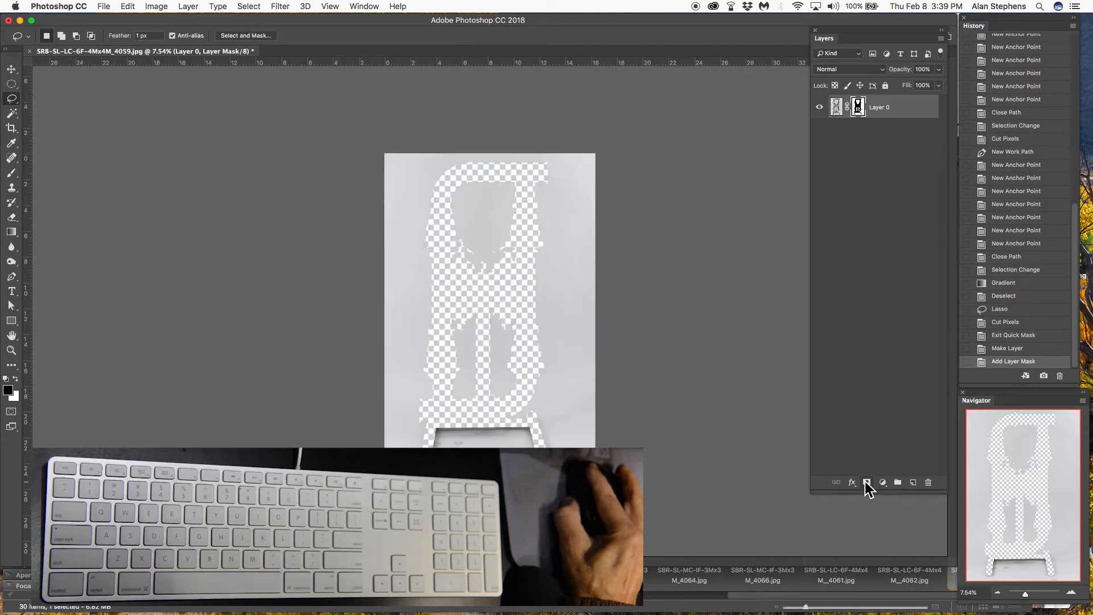
click(1005, 350)
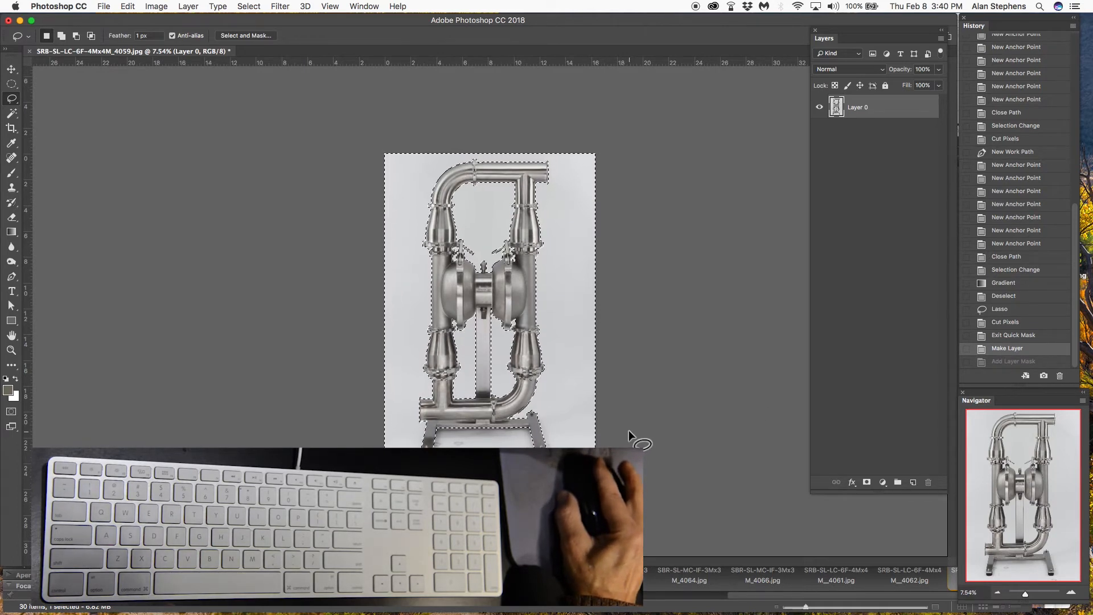
Invert the selection so that it covers the pump instead of the backdrop
click(250, 7)
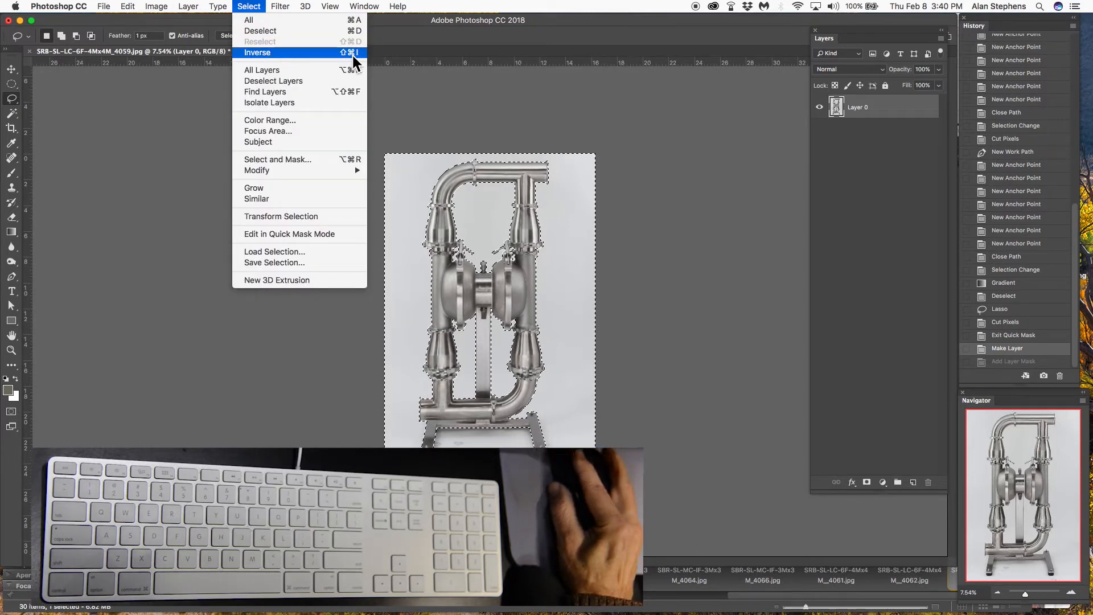
click(719, 217)
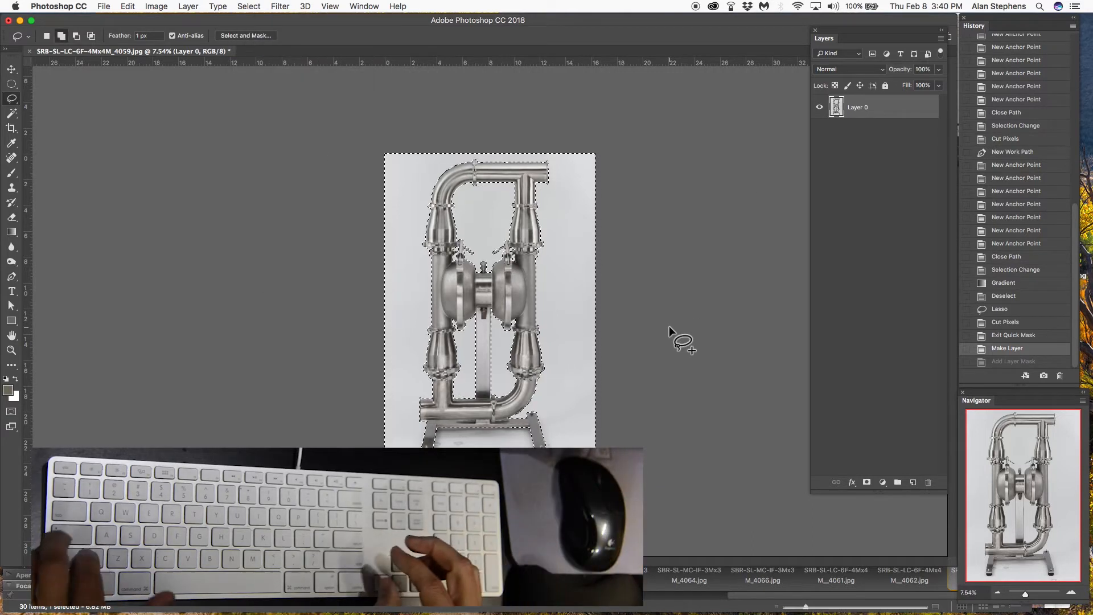
key(super+shift+i)
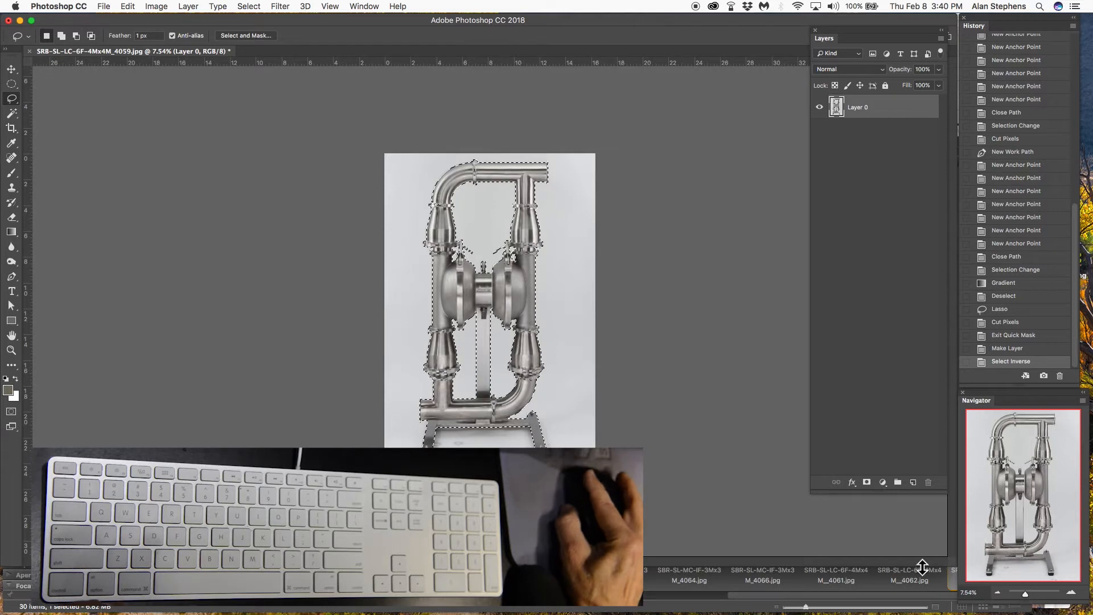
Try a layer mask from the pump selection, inspect the cutout edges around the lower pipes, and revert the history to Select Inverse
click(867, 482)
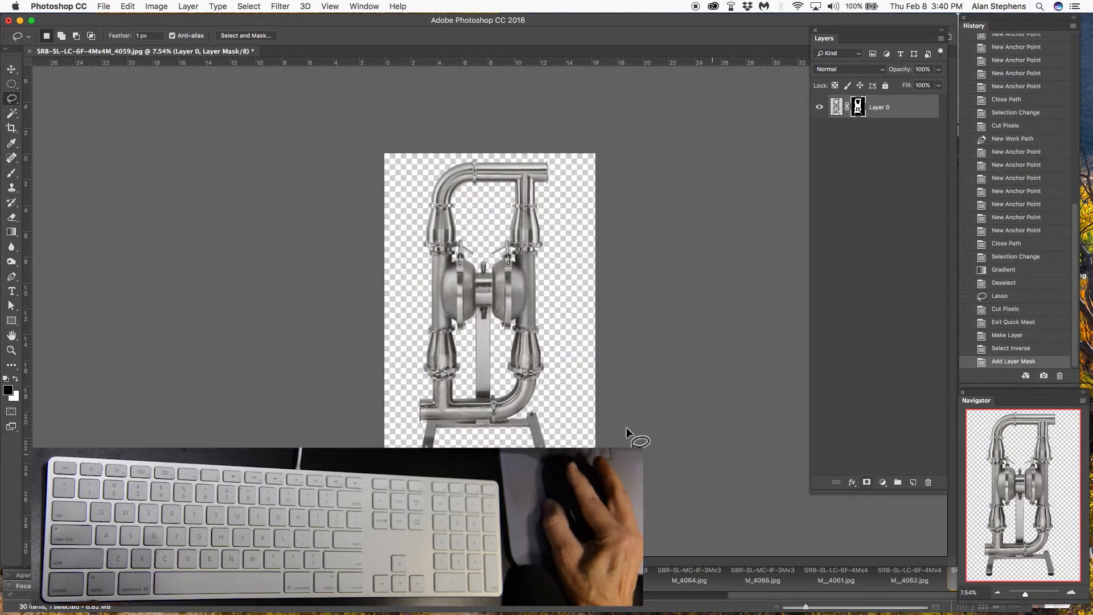
scroll(412, 432, up, 5)
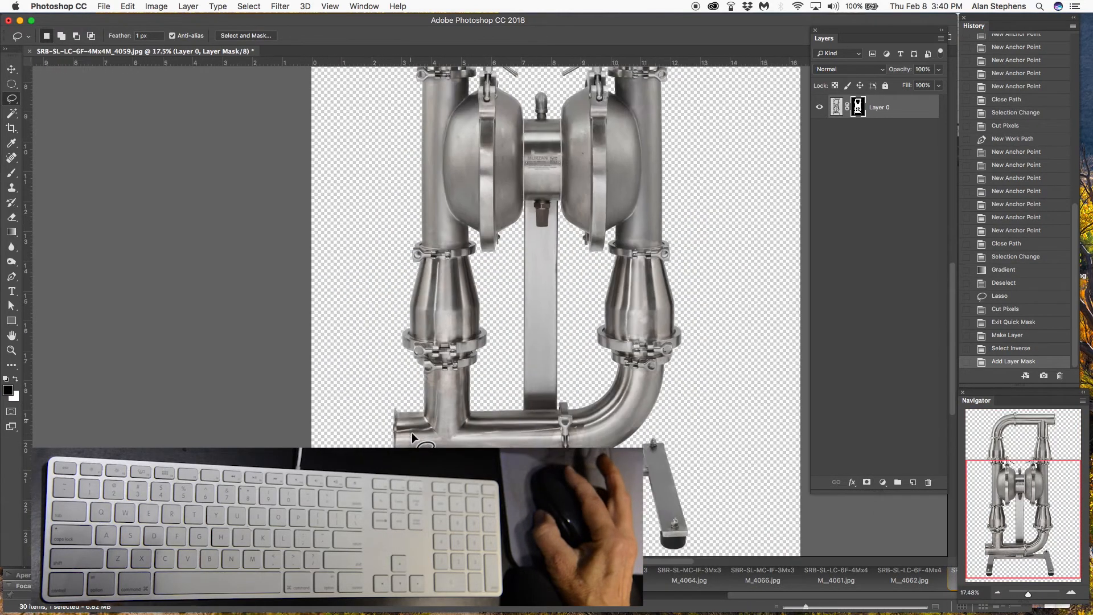
scroll(411, 432, up, 6)
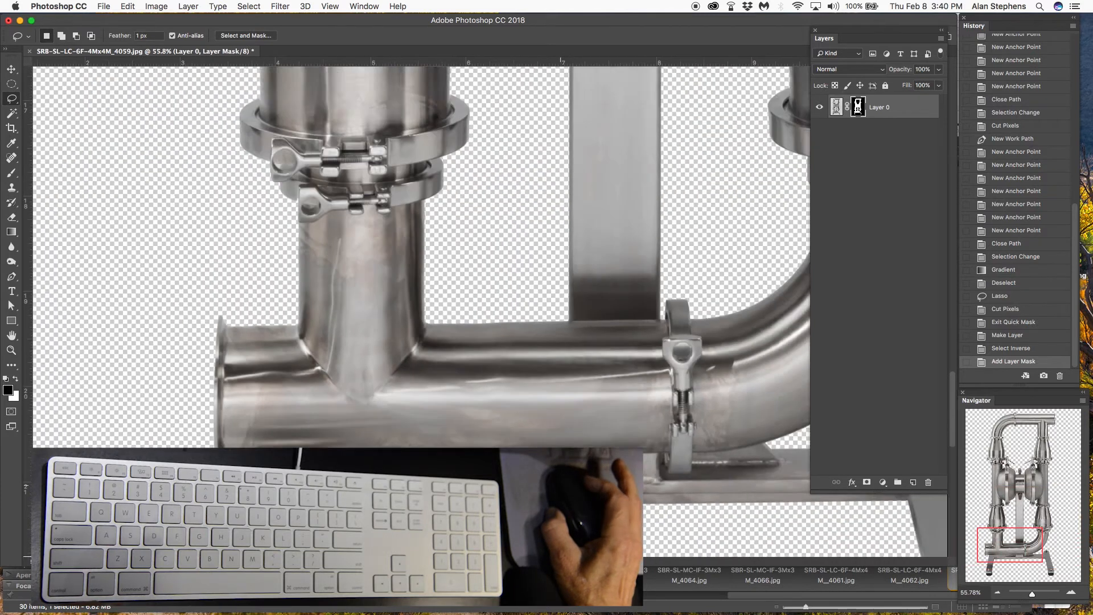
scroll(563, 444, down, 6)
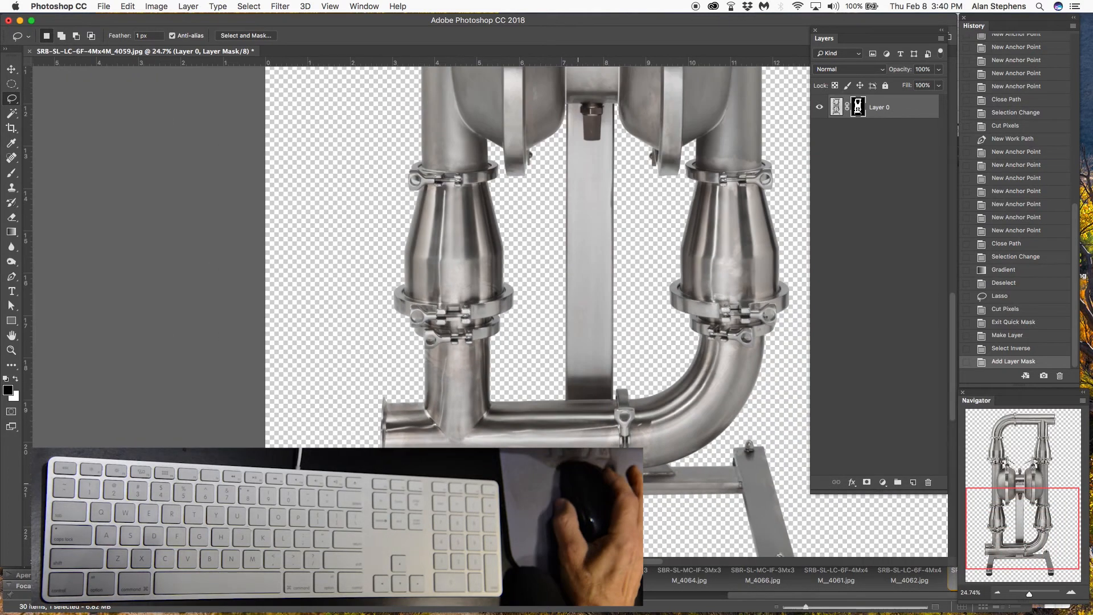
click(1011, 349)
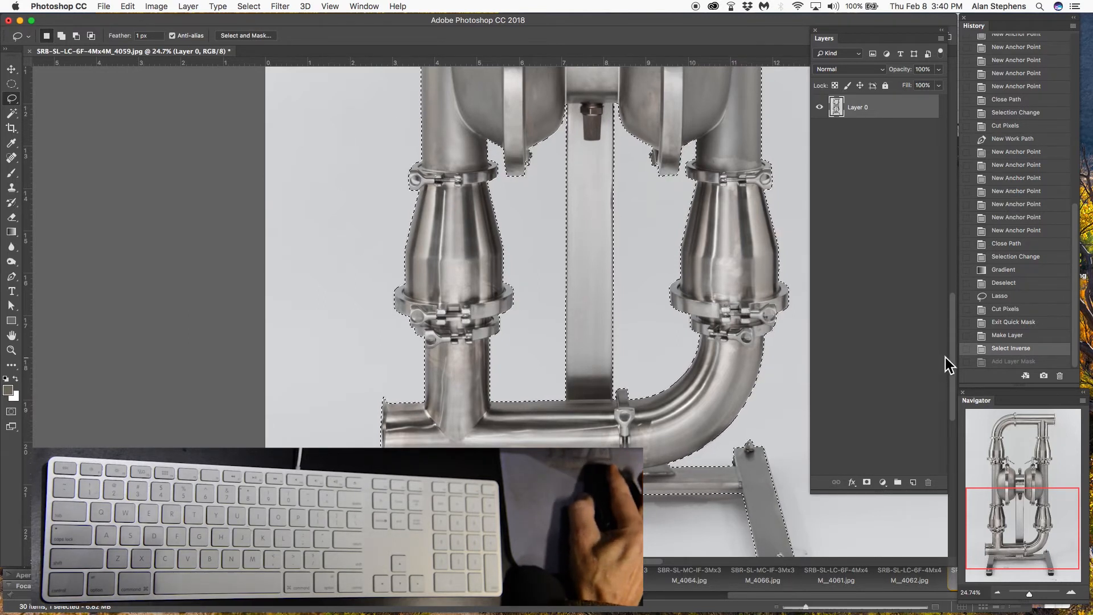
drag(952, 356, 950, 323)
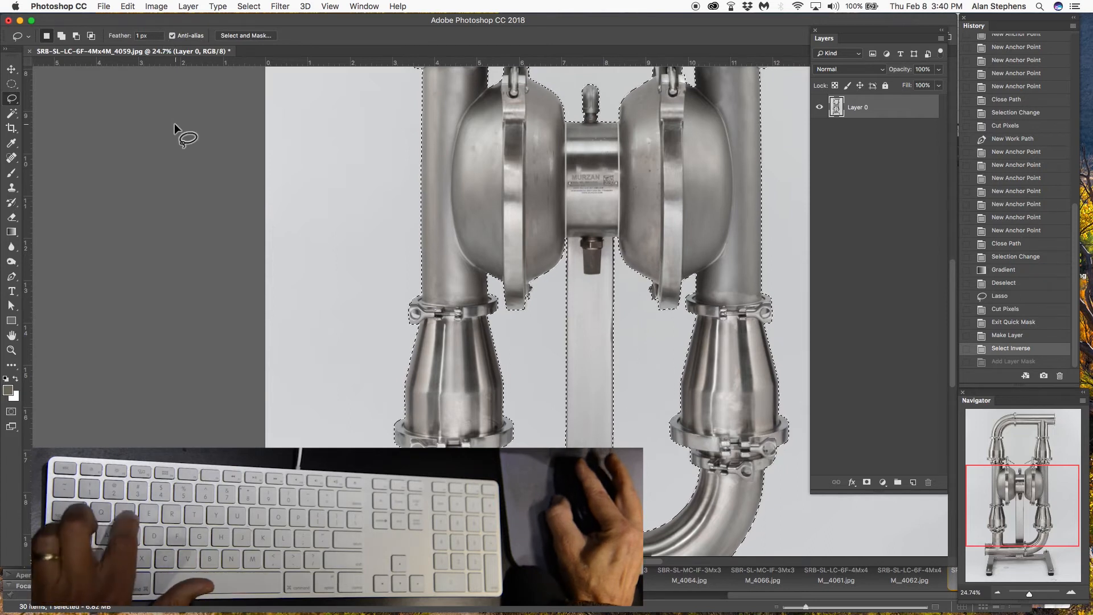
key(w)
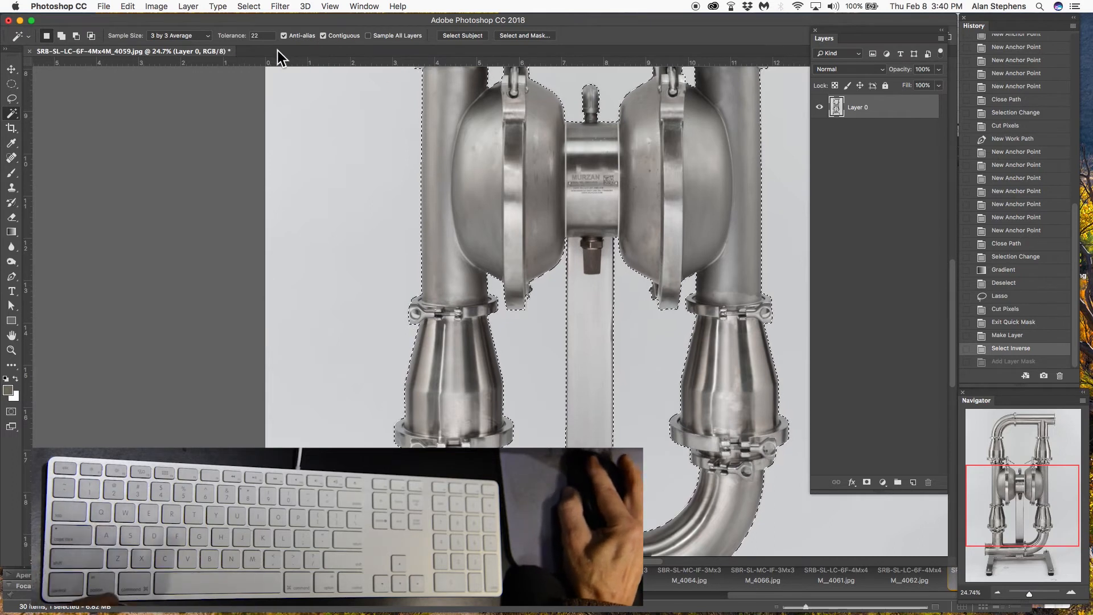
click(207, 37)
click(327, 97)
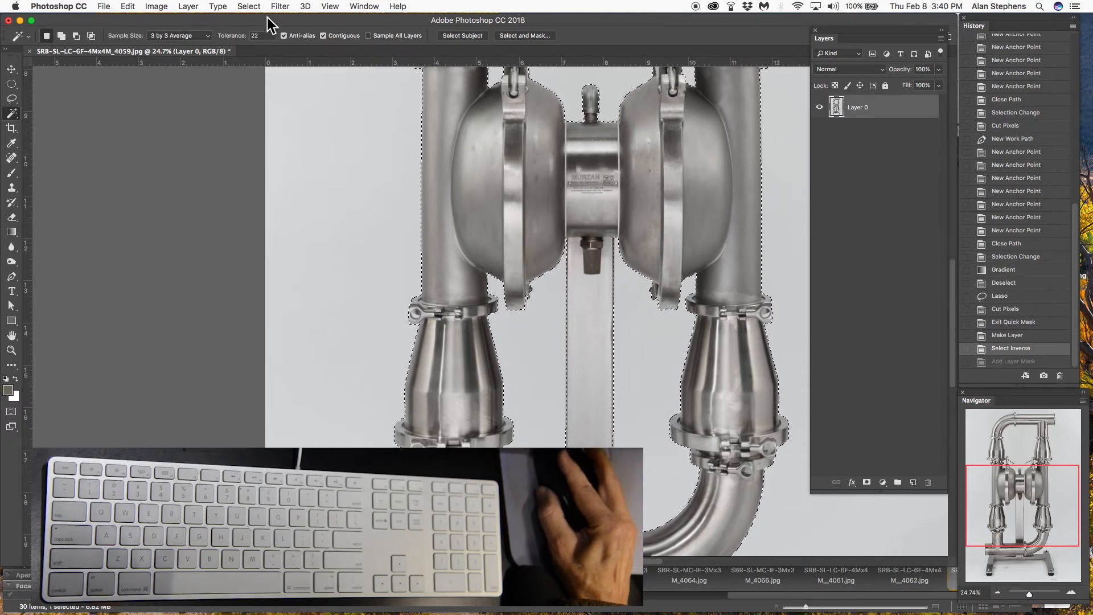
Feather the pump selection with a radius of 1 pixel
click(250, 7)
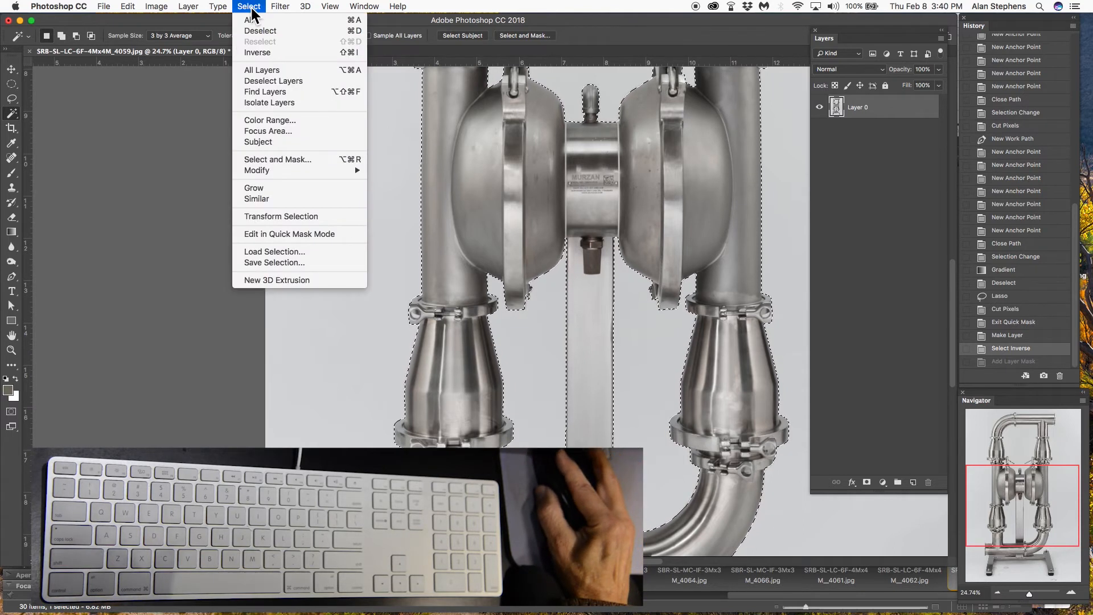
click(251, 8)
click(251, 8)
click(250, 8)
click(251, 7)
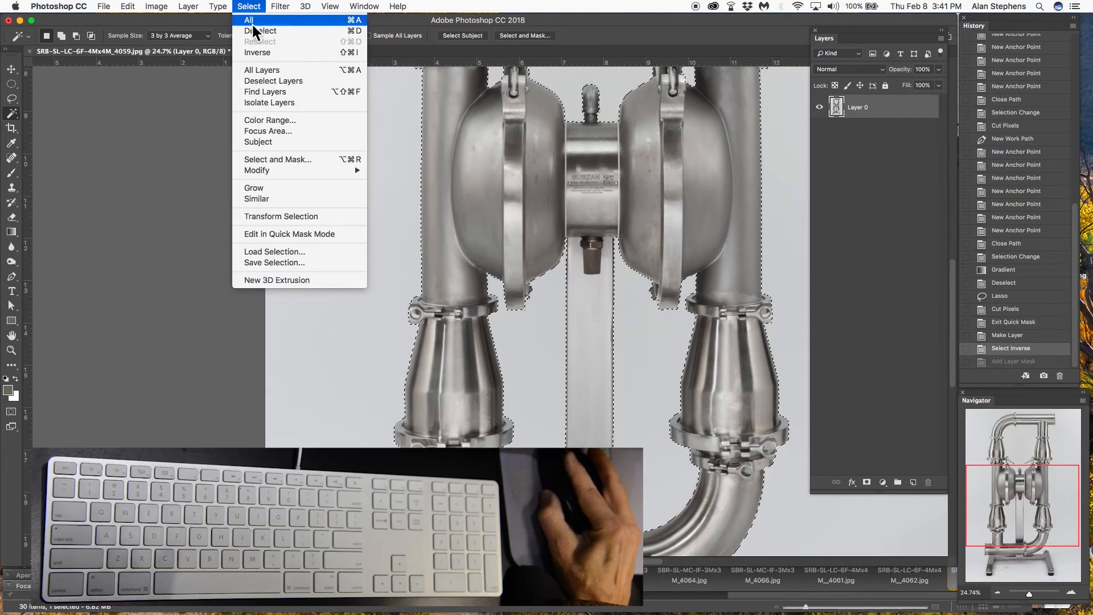
mouse_move(268, 170)
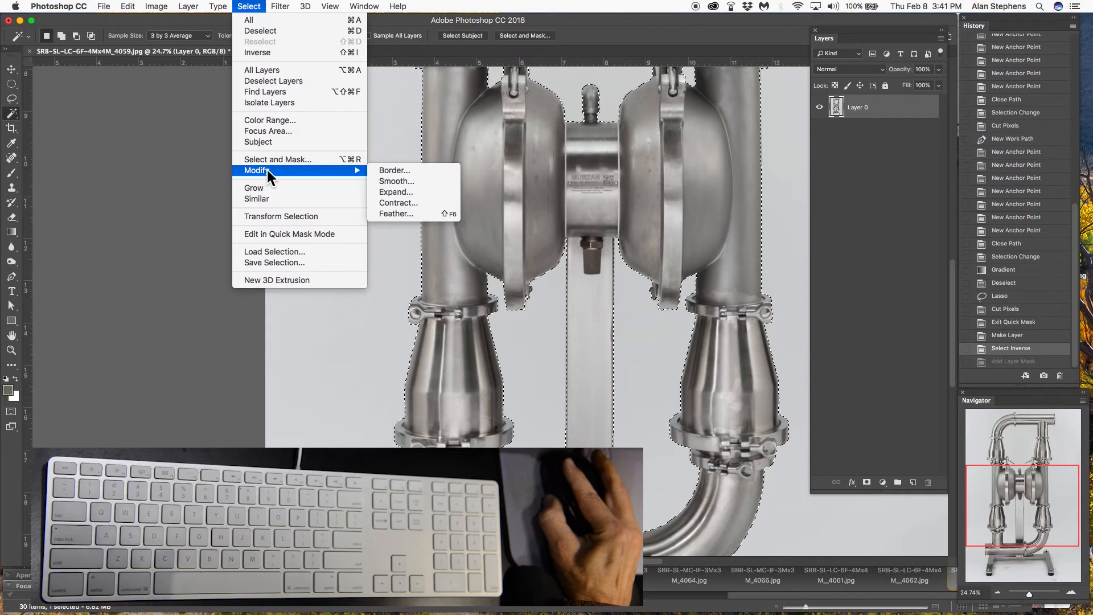
click(418, 214)
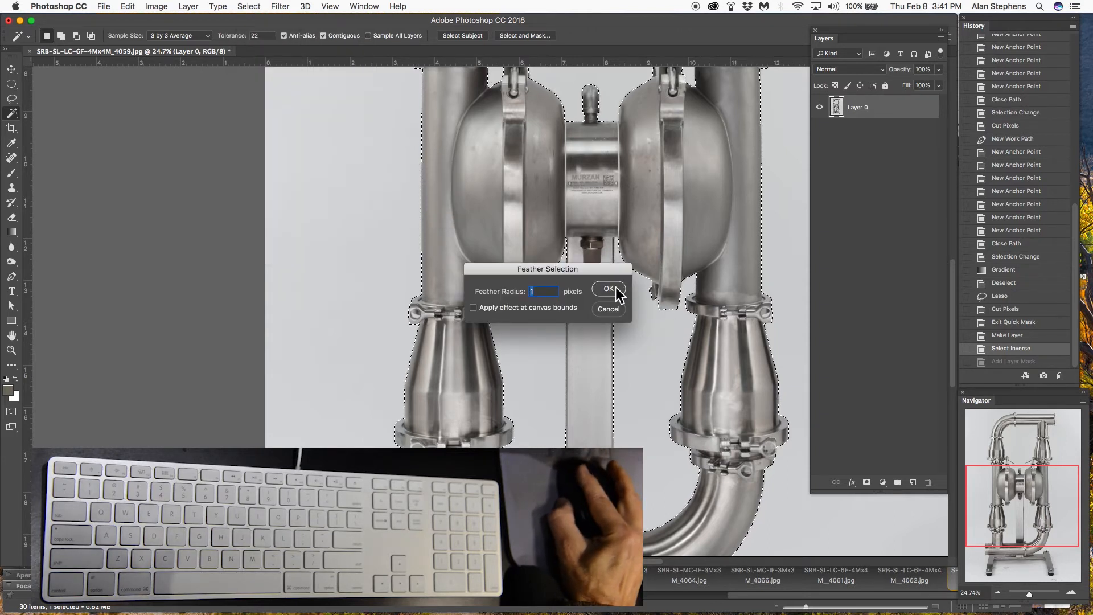
click(609, 289)
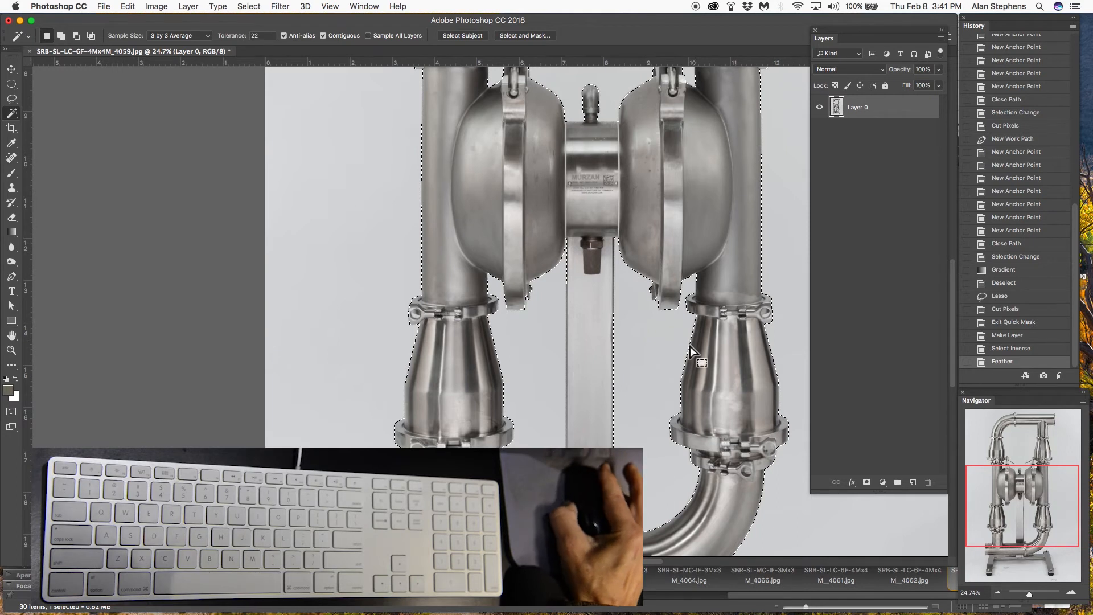
Add a layer mask to Layer 0 from the feathered selection and check the cutout of the whole pump
click(867, 484)
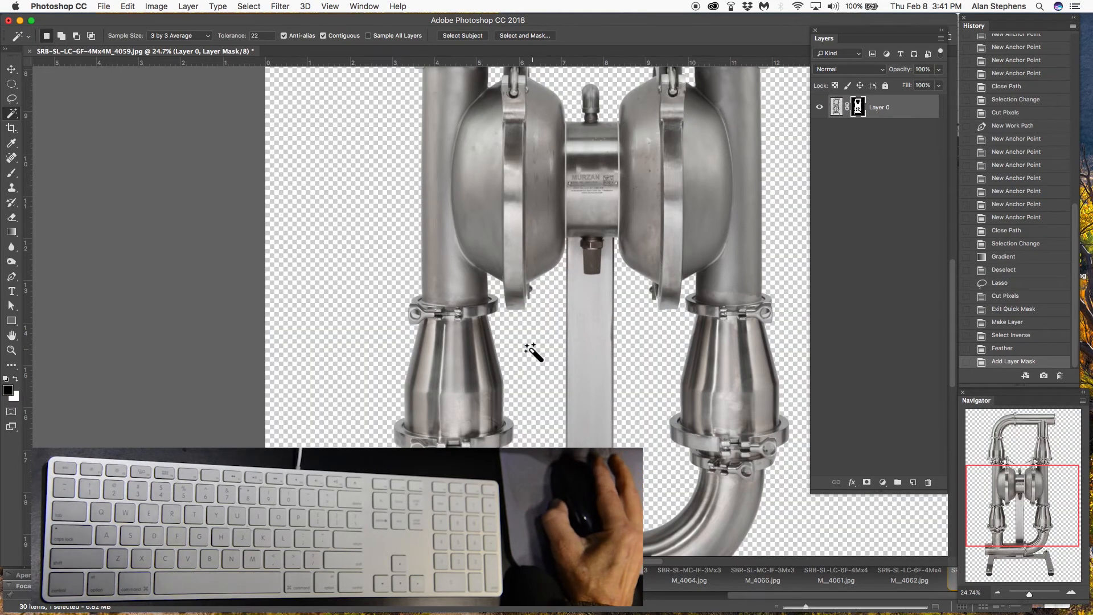
scroll(534, 349, down, 8)
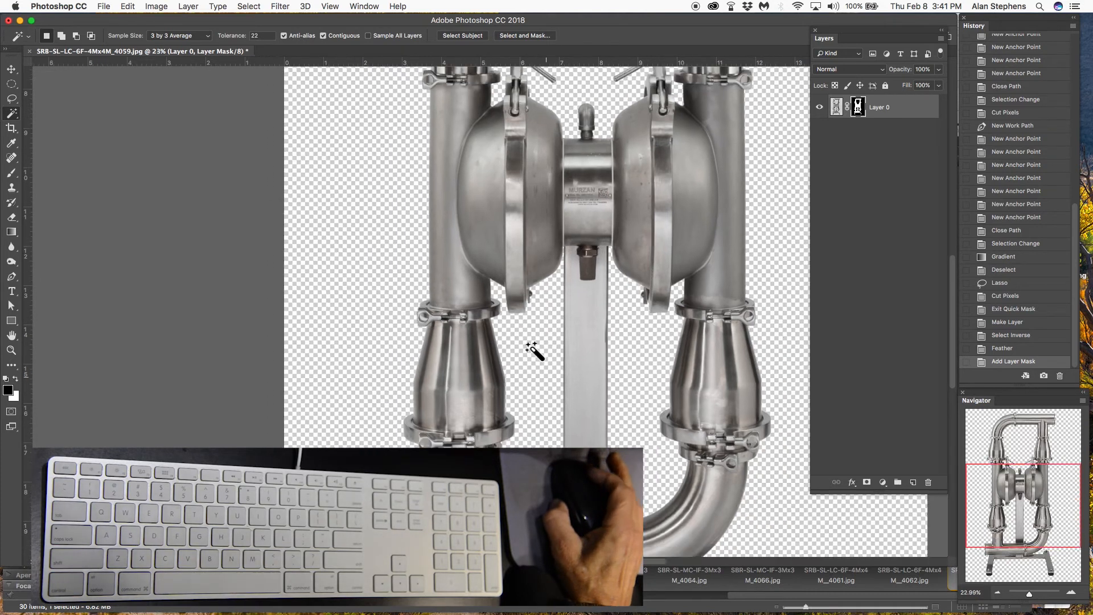
scroll(535, 351, up, 1)
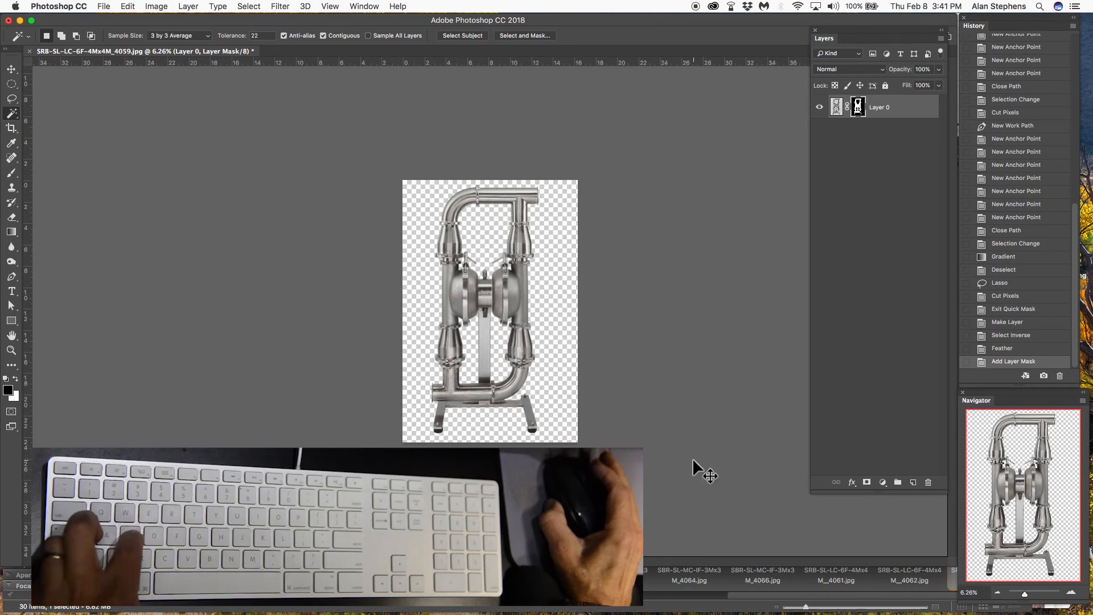
Save the masked pump image as SRB-SL-LC-6F-4Mx4M_4059.psd with Maximize Compatibility enabled
key(super+s)
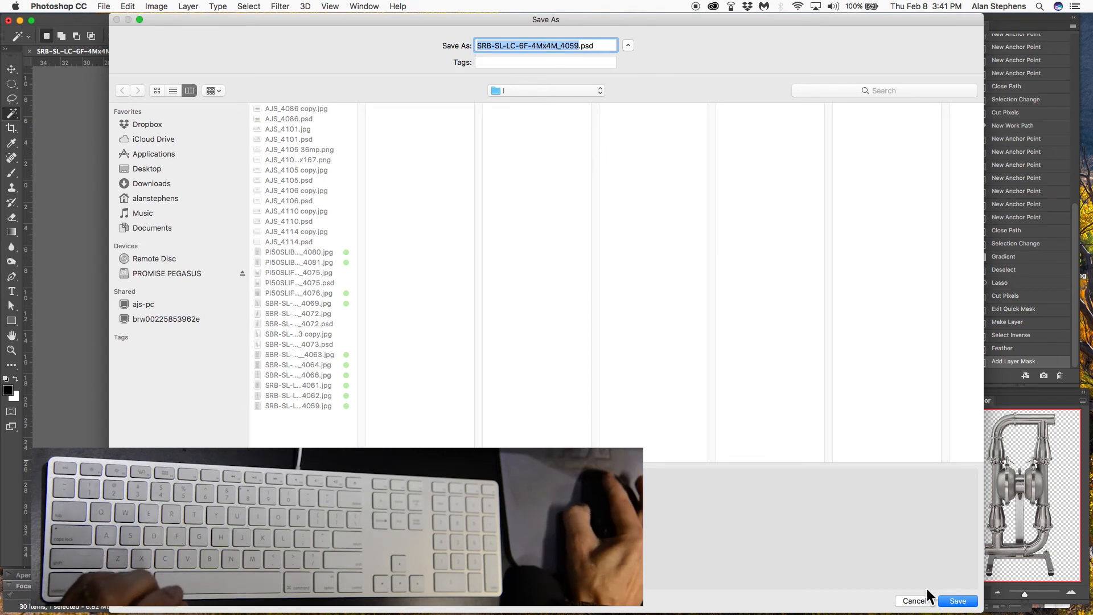
click(962, 602)
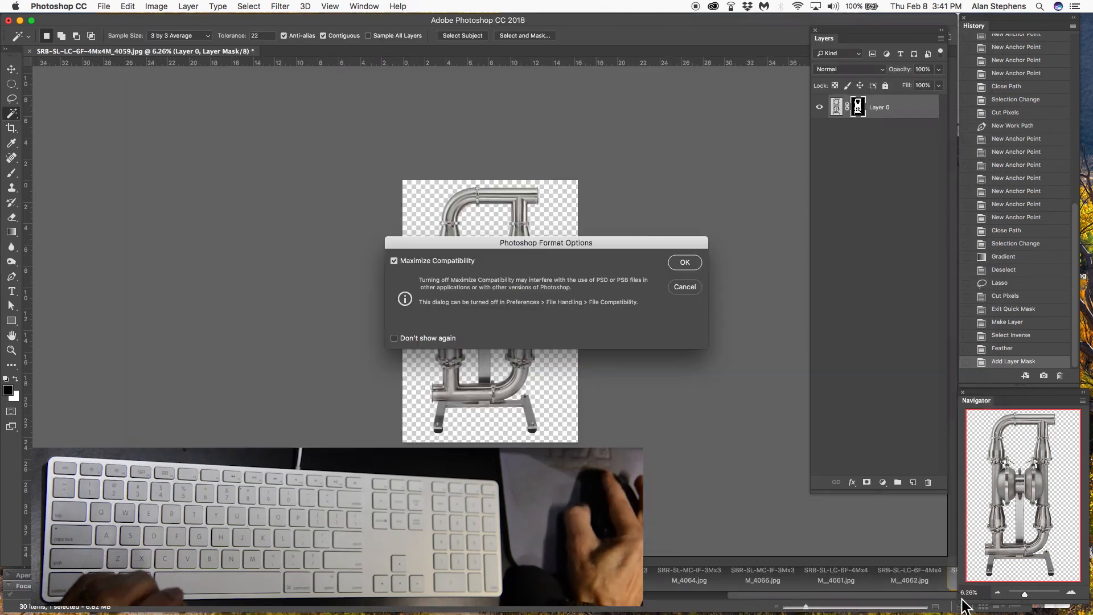
click(684, 263)
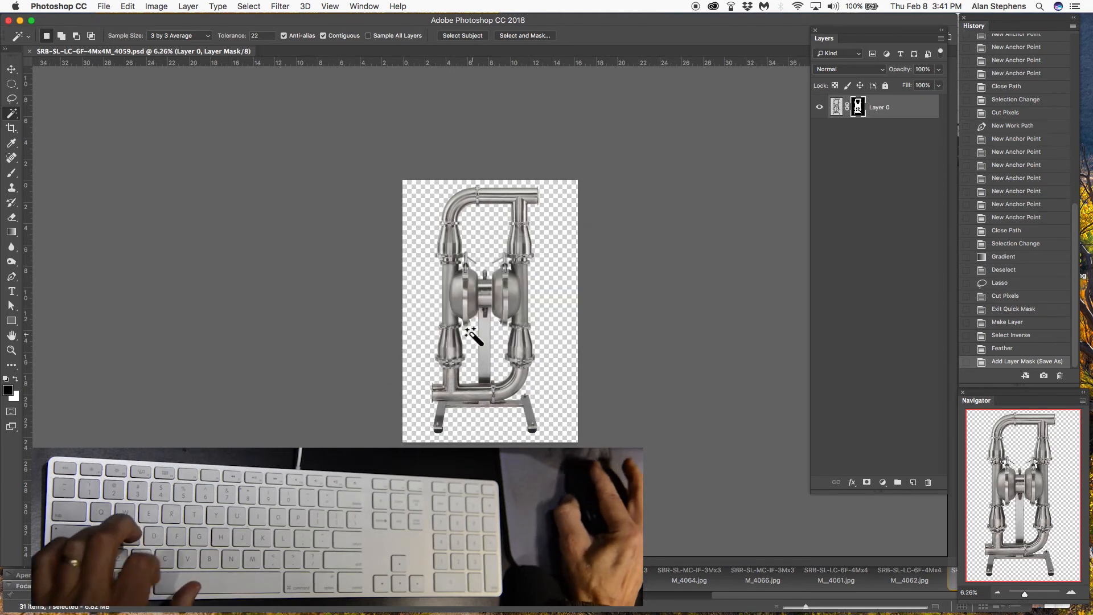
Move the cut-out pump slightly so that it sits centred on the canvas, and save the PSD
key(v)
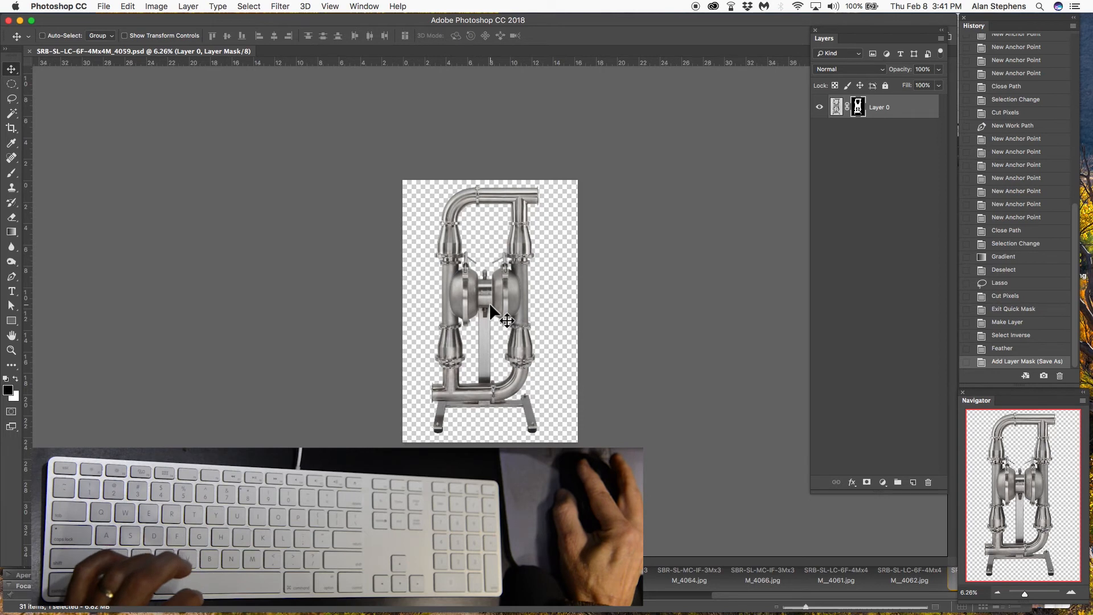
drag(491, 305, 496, 308)
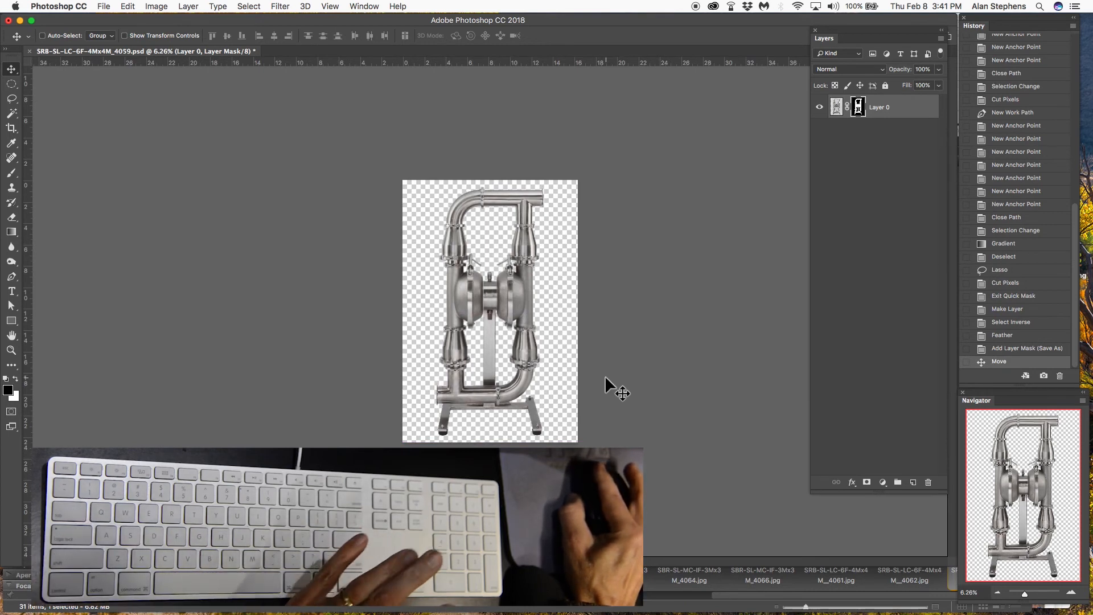
key(super)
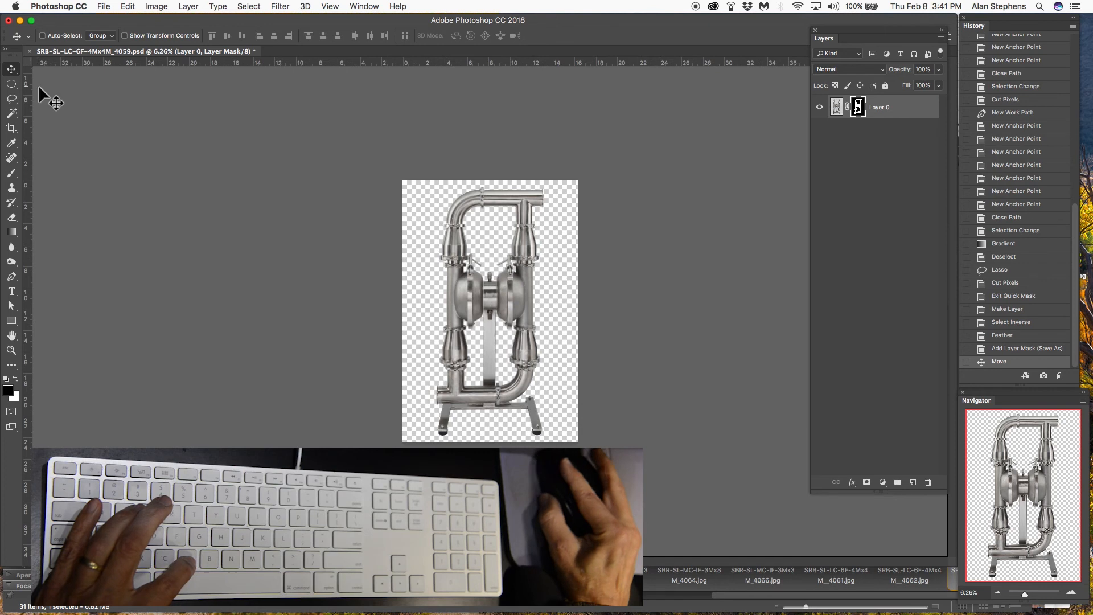
key(super)
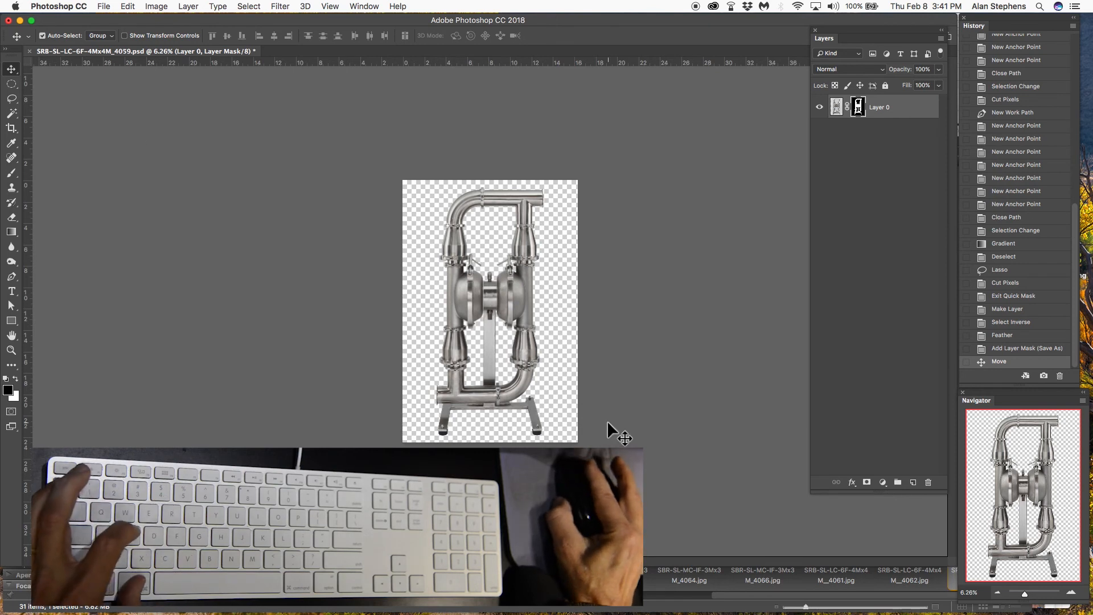
key(super+s)
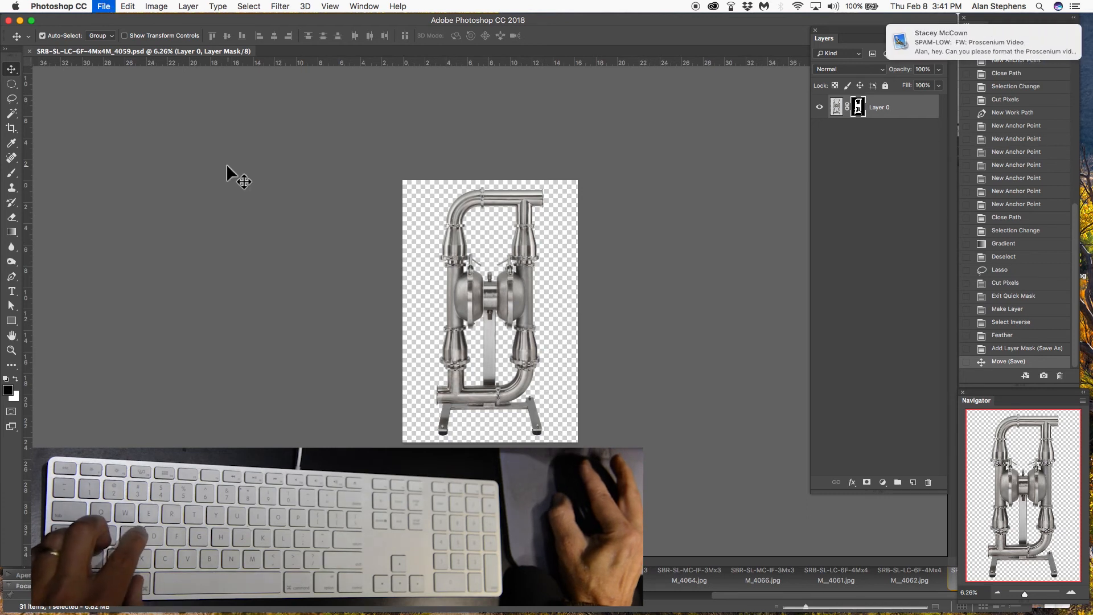
Save a JPEG copy over SRB-SL-LC-6F-4Mx4M_4059.jpg at quality 12, Baseline ("Standard"), and close the document
key(super+shift+s)
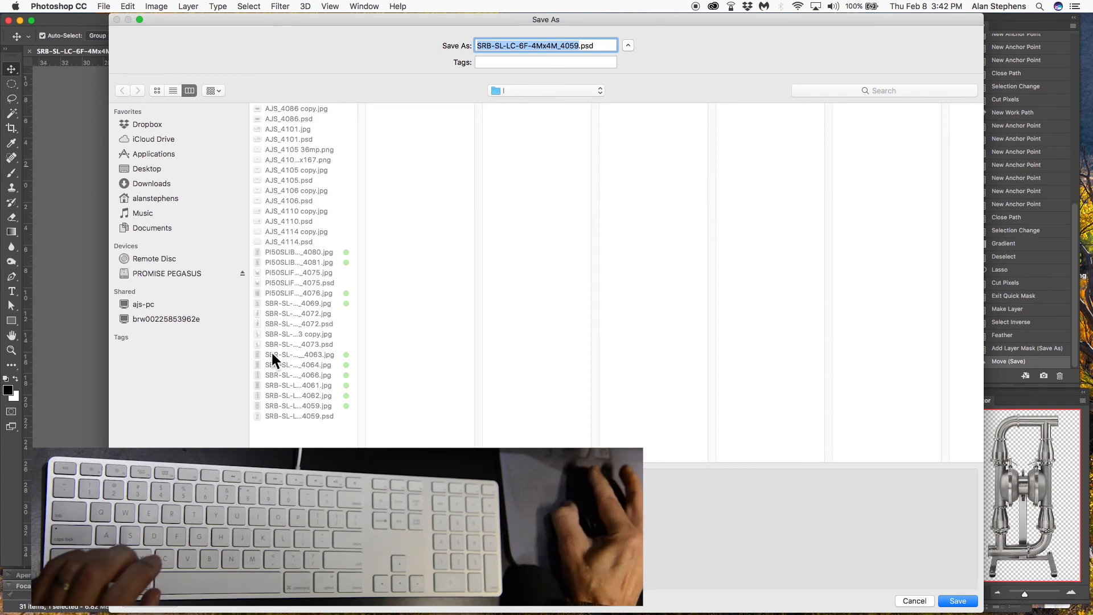
click(380, 482)
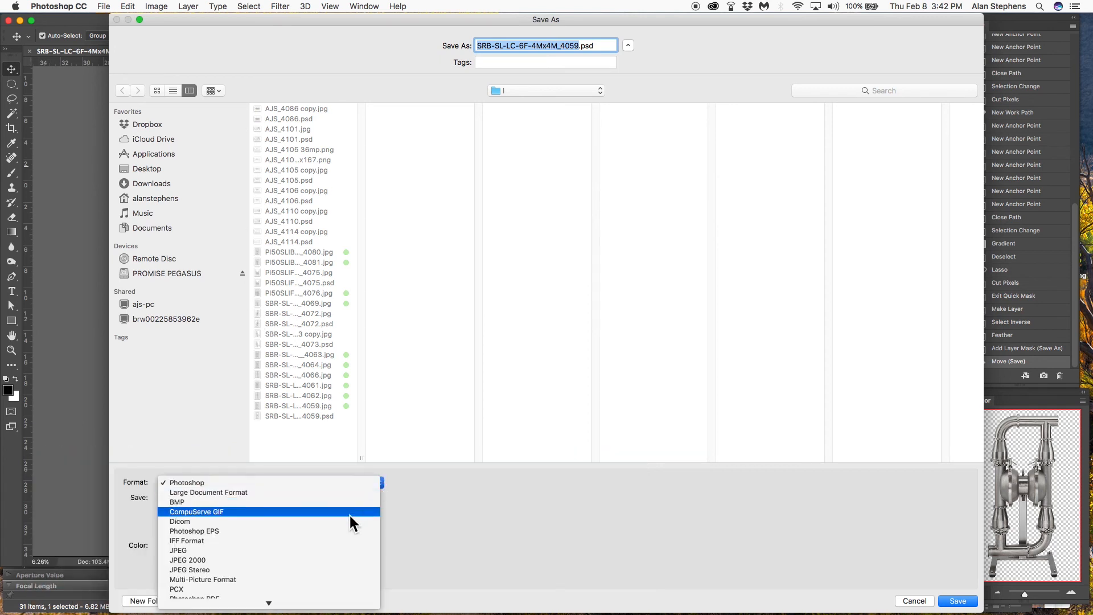
click(347, 550)
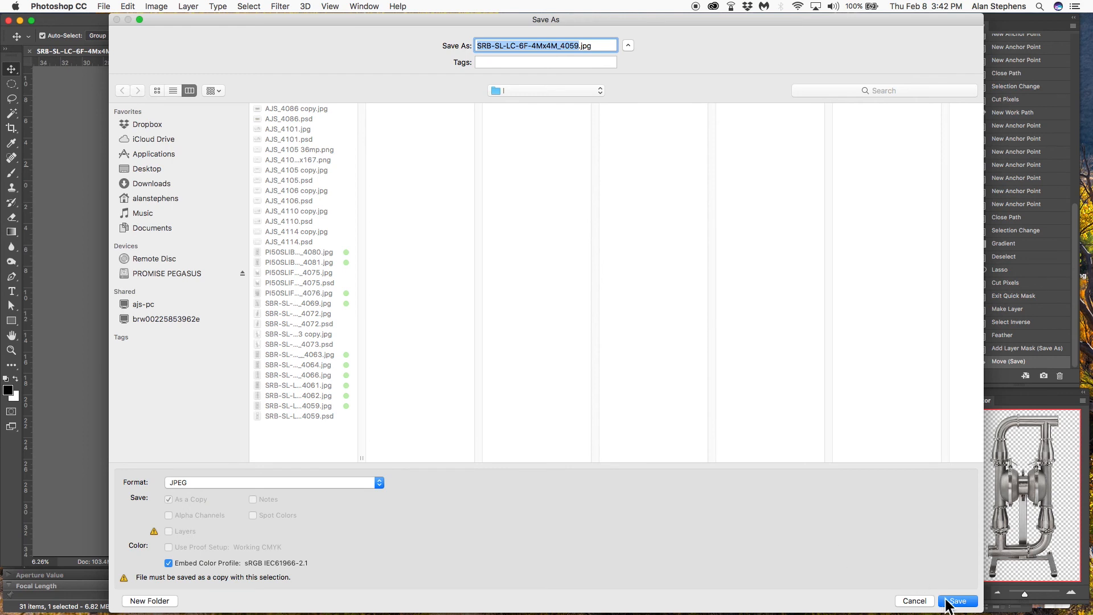
click(957, 601)
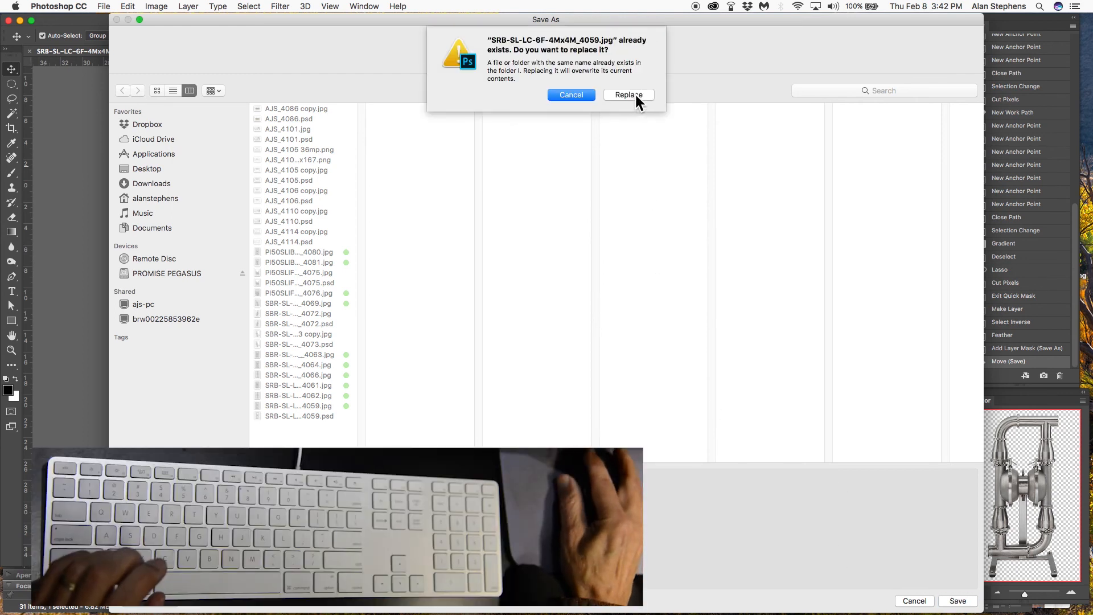
click(629, 94)
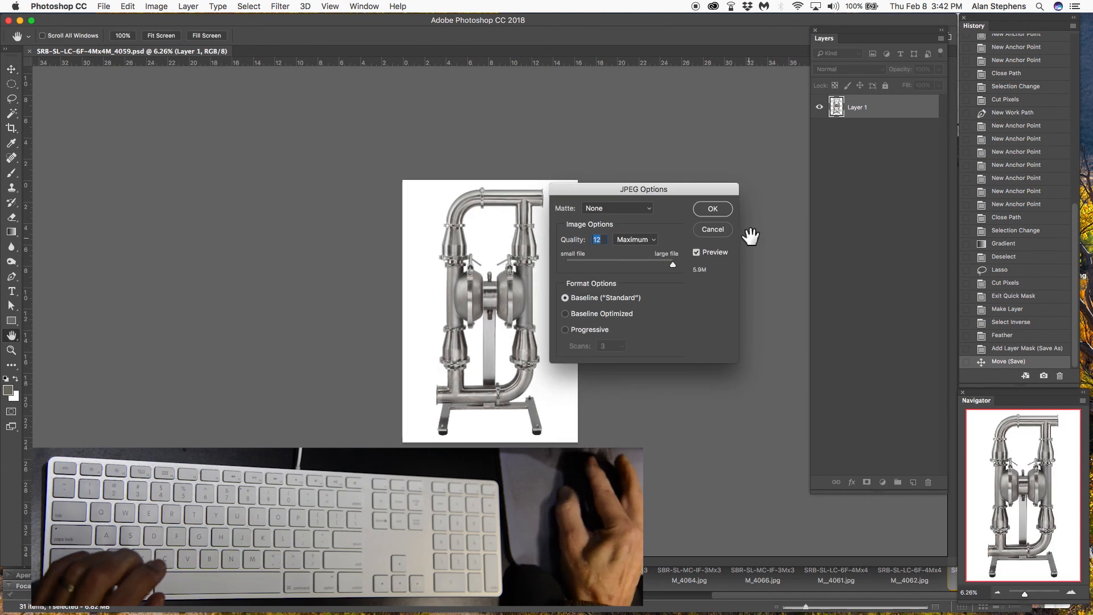
click(715, 210)
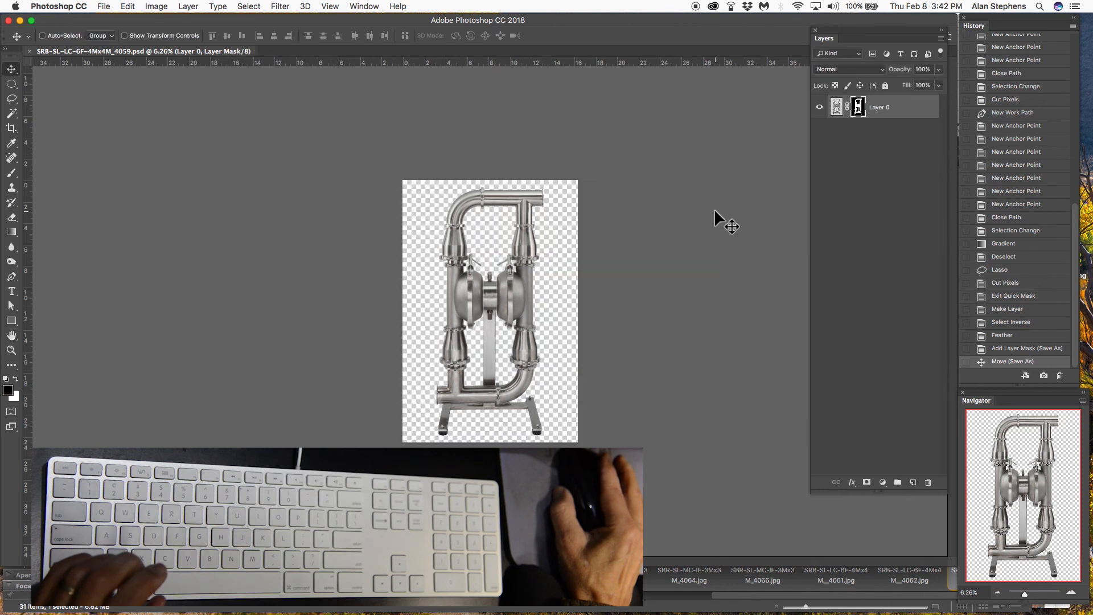
key(super)
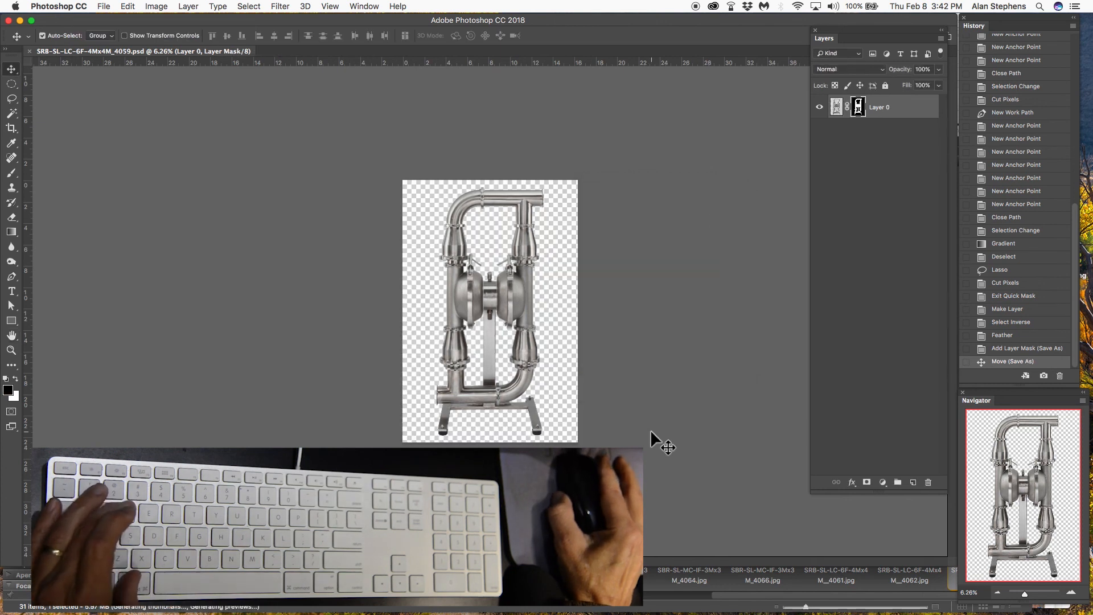
key(super+w)
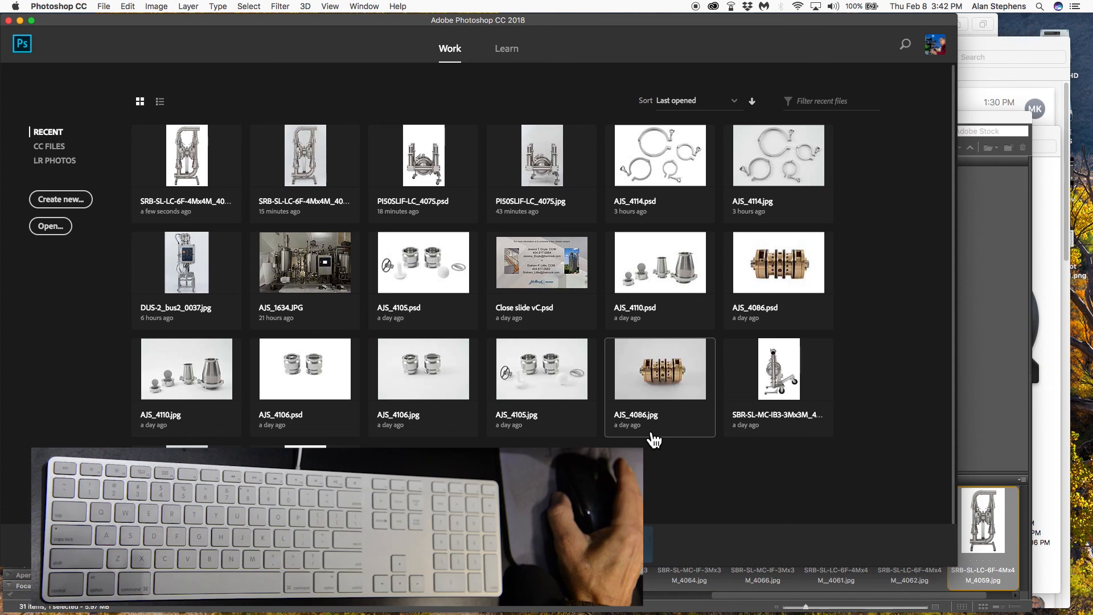